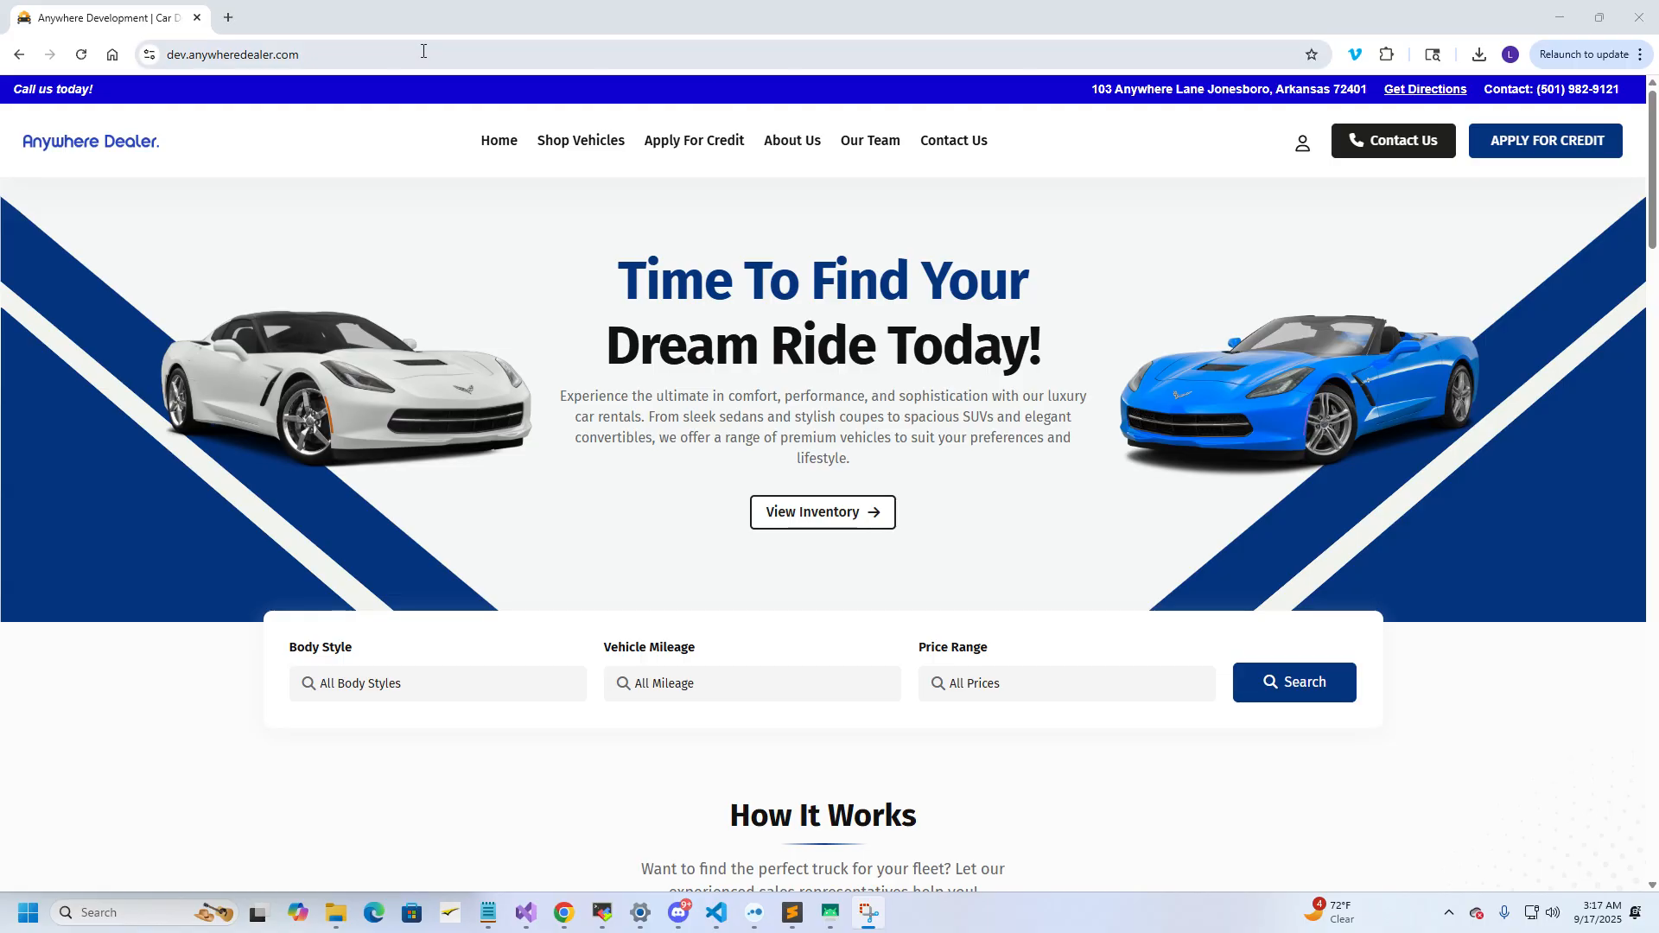
Sign in at the site's /admin address with Remember me ticked
left_click(473, 55)
type("/admin")
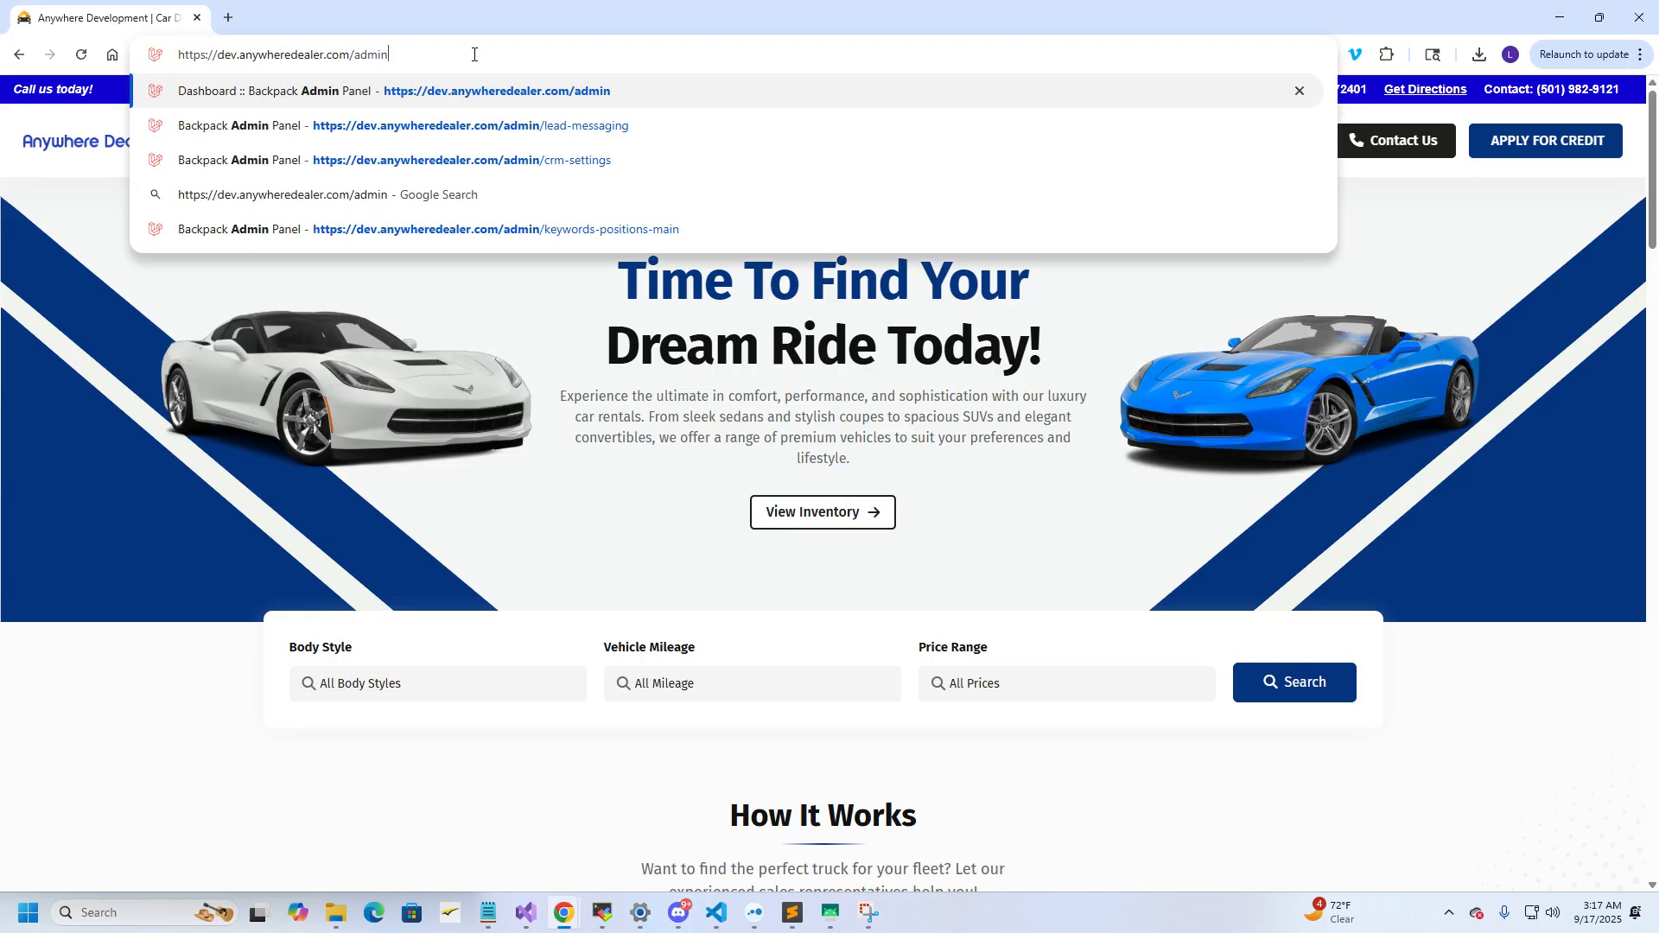
key("Return")
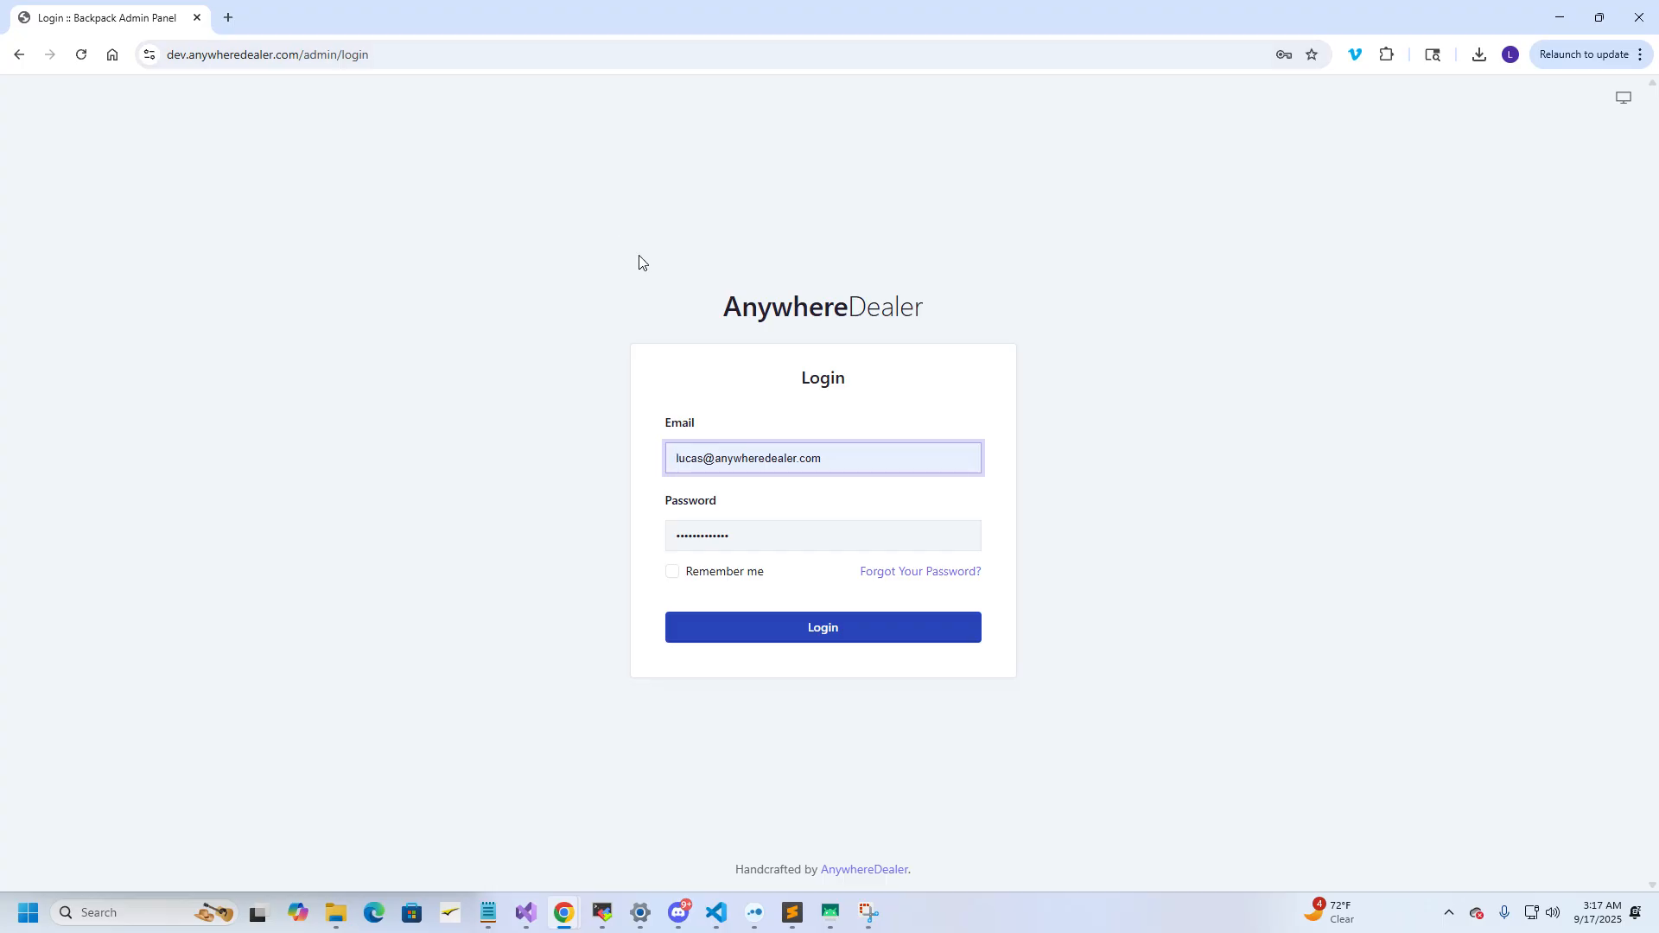
left_click(878, 459)
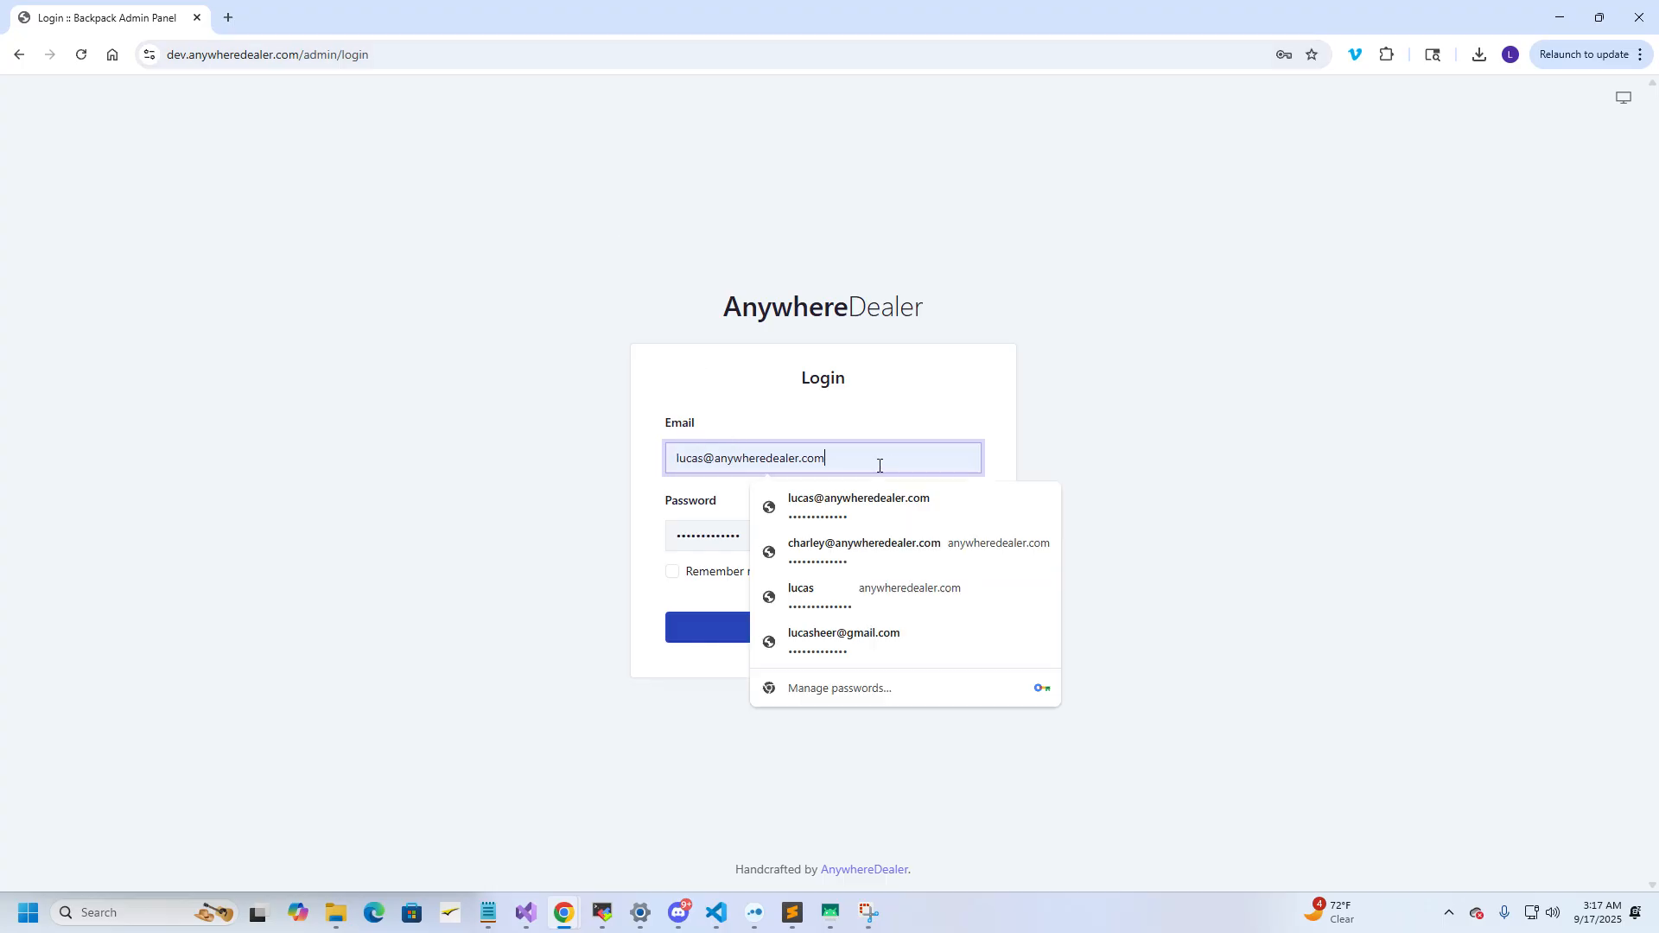
left_click(556, 484)
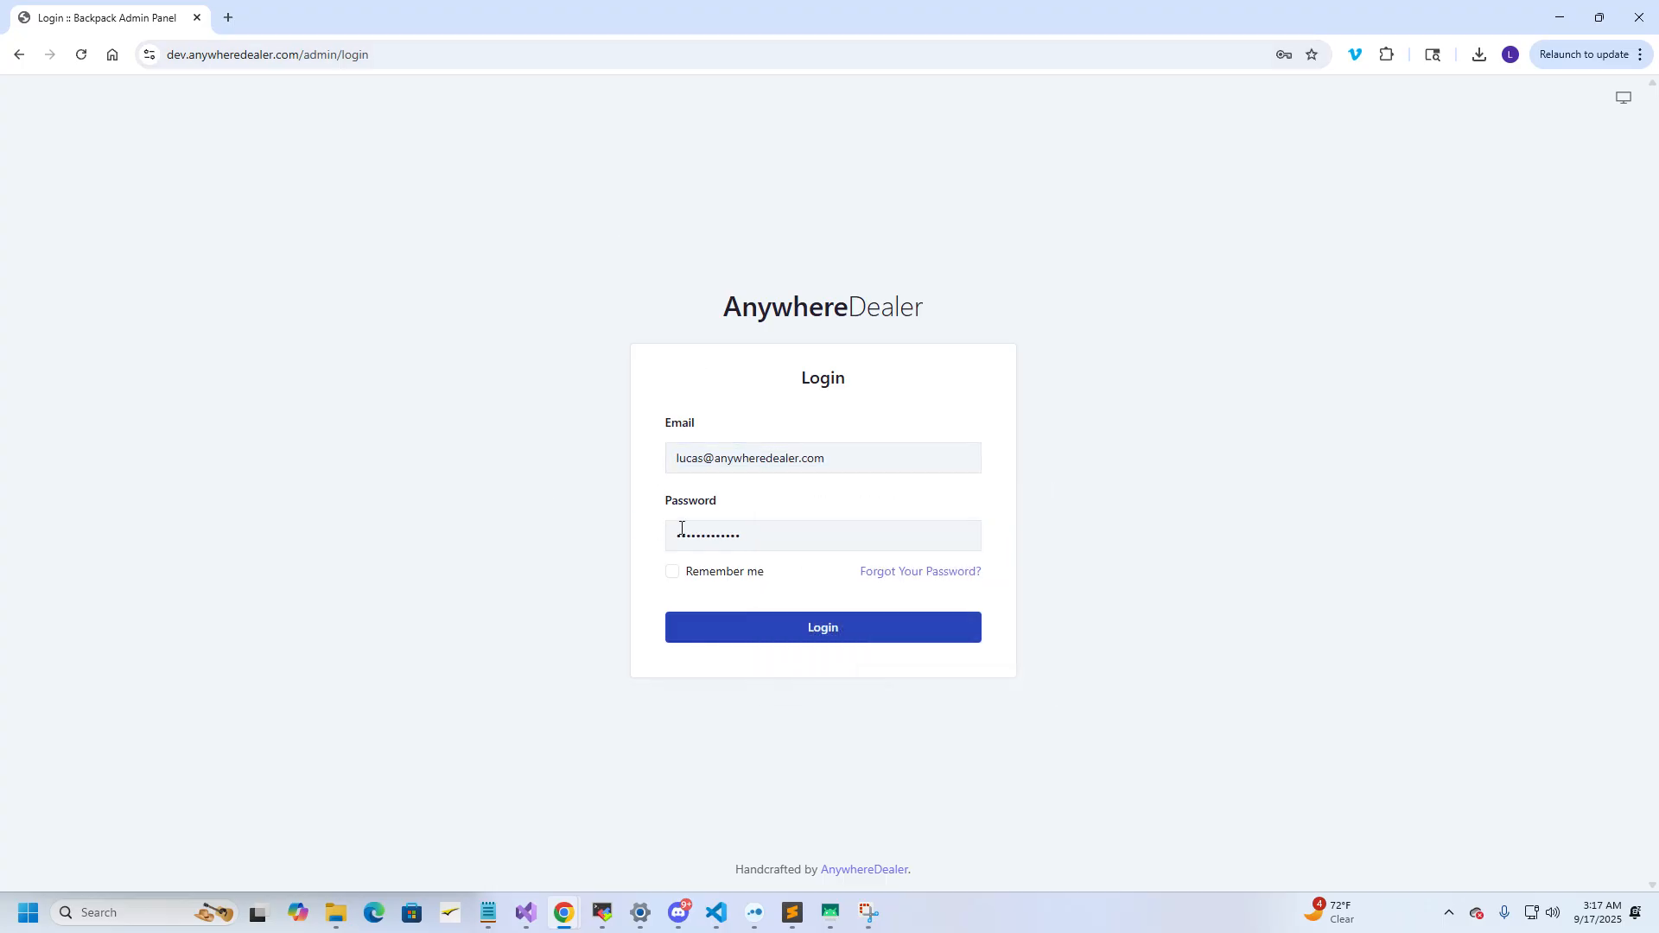
left_click(699, 581)
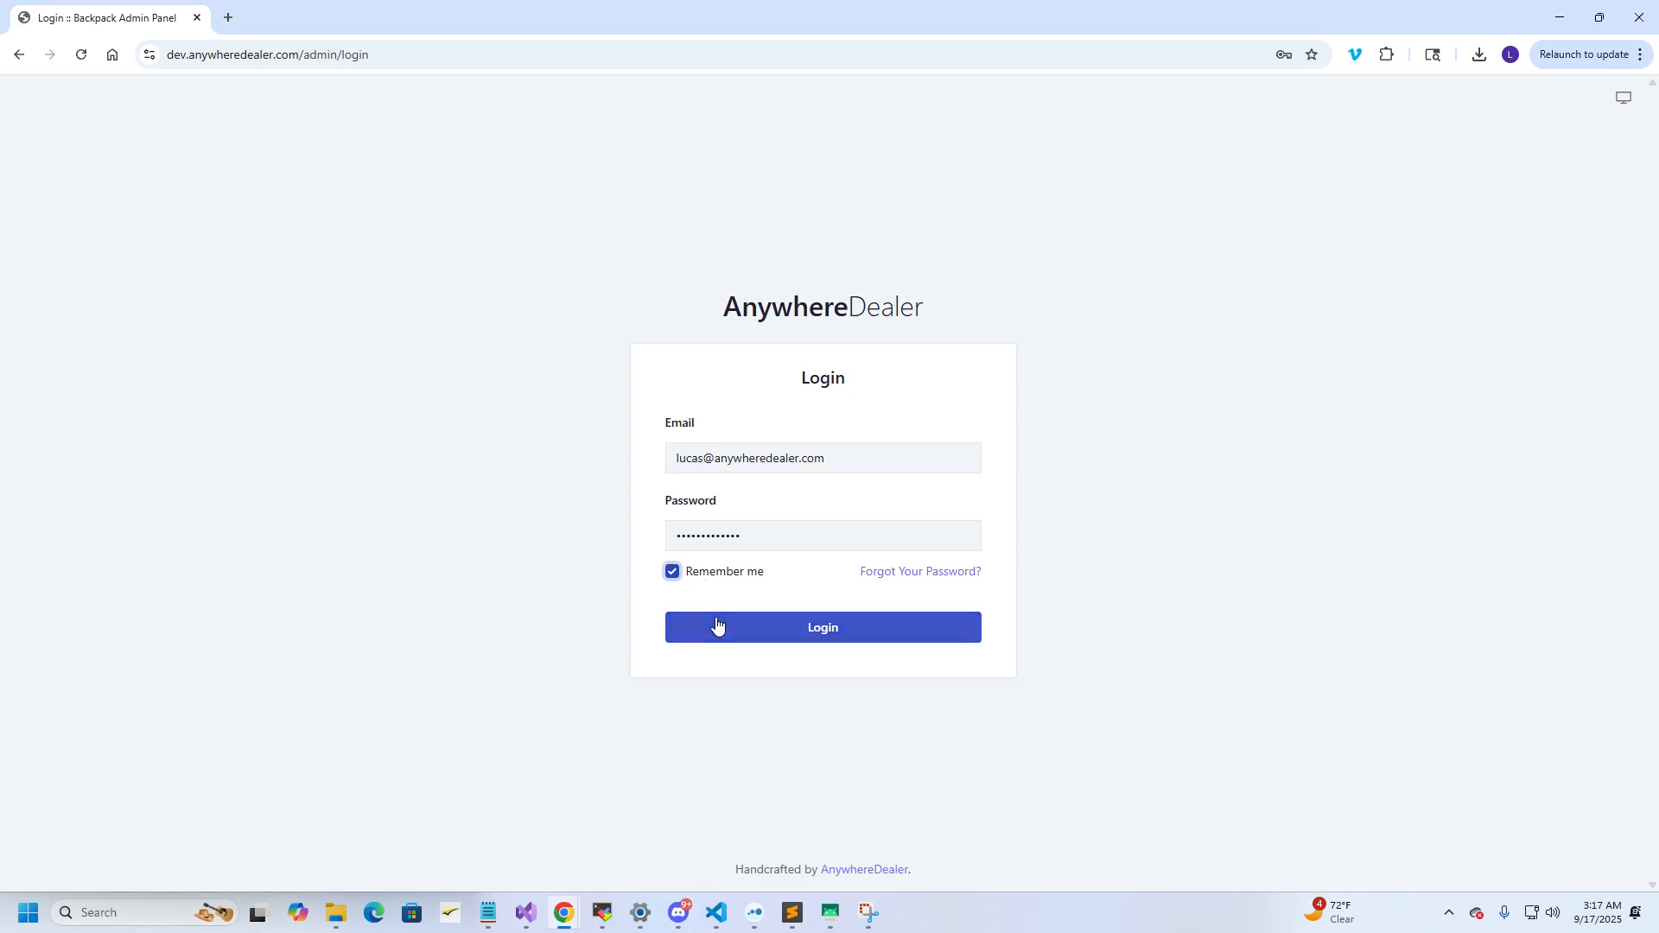
left_click(717, 633)
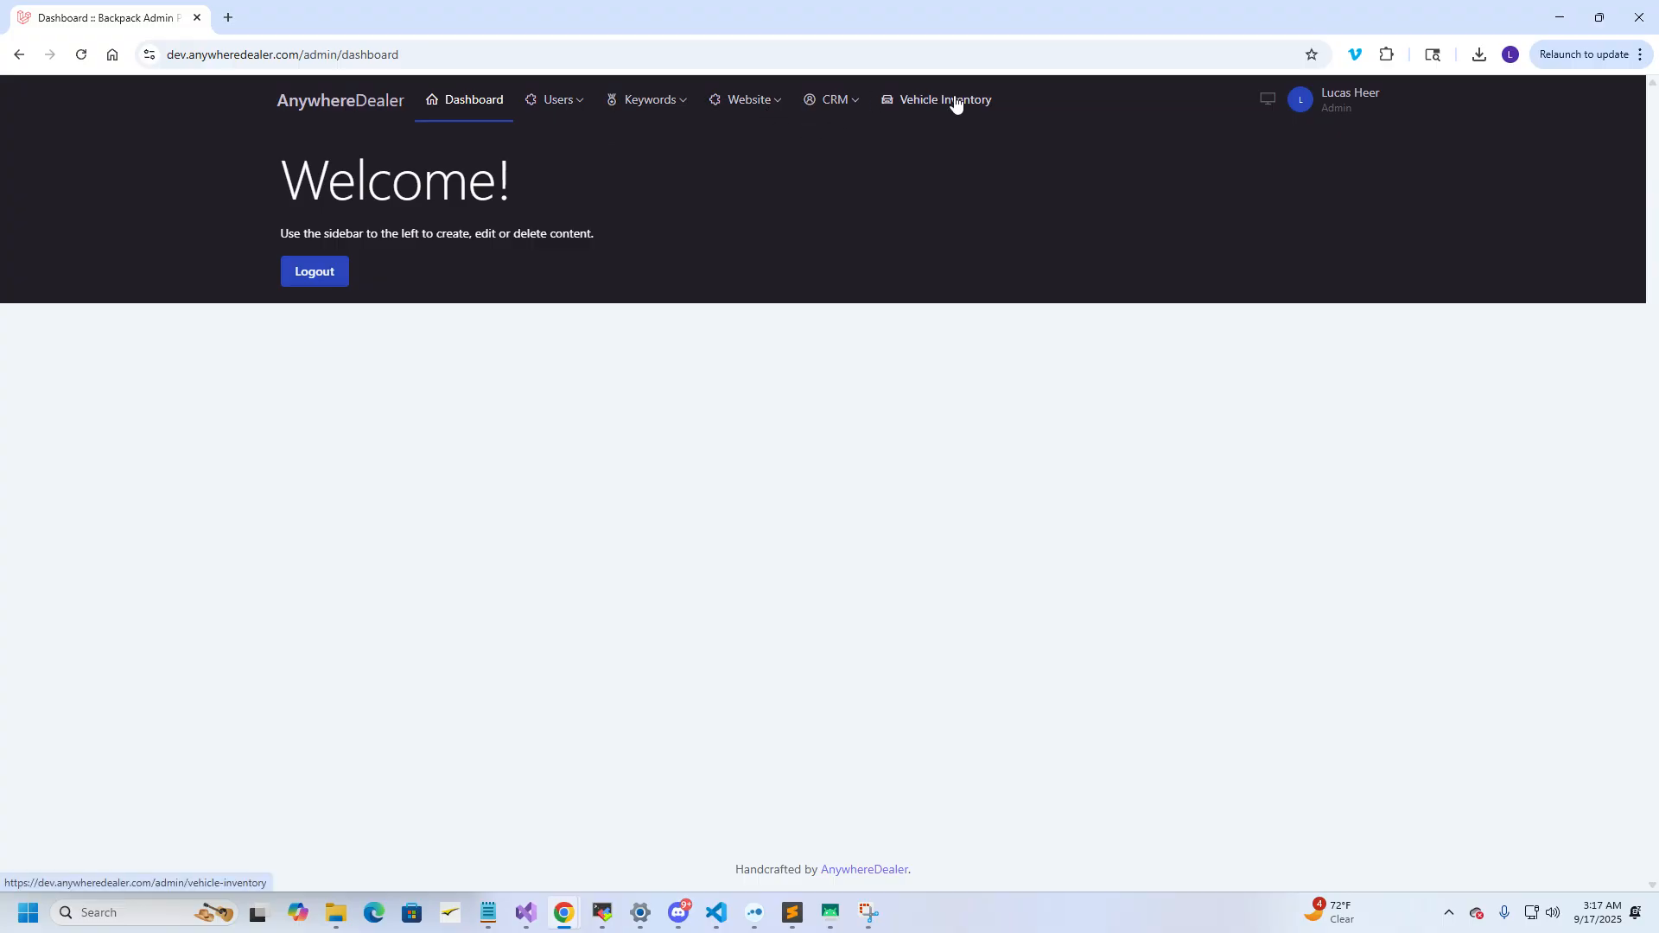
Open the Sales Roundrobin page from the CRM menu
left_click(832, 111)
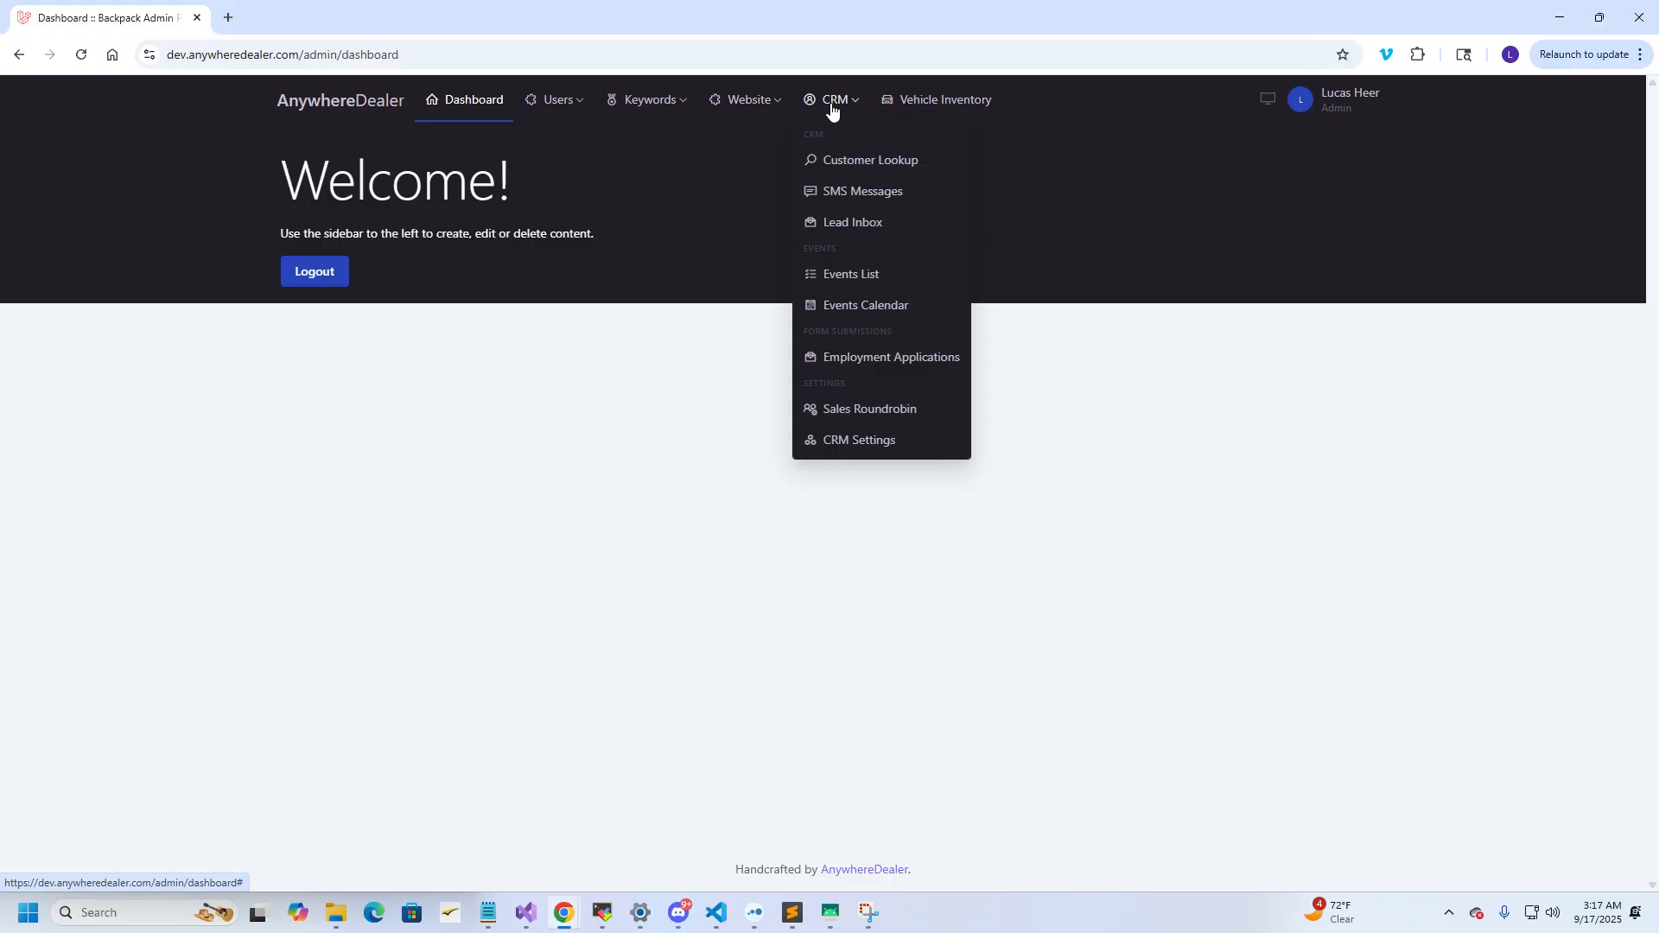
left_click(860, 412)
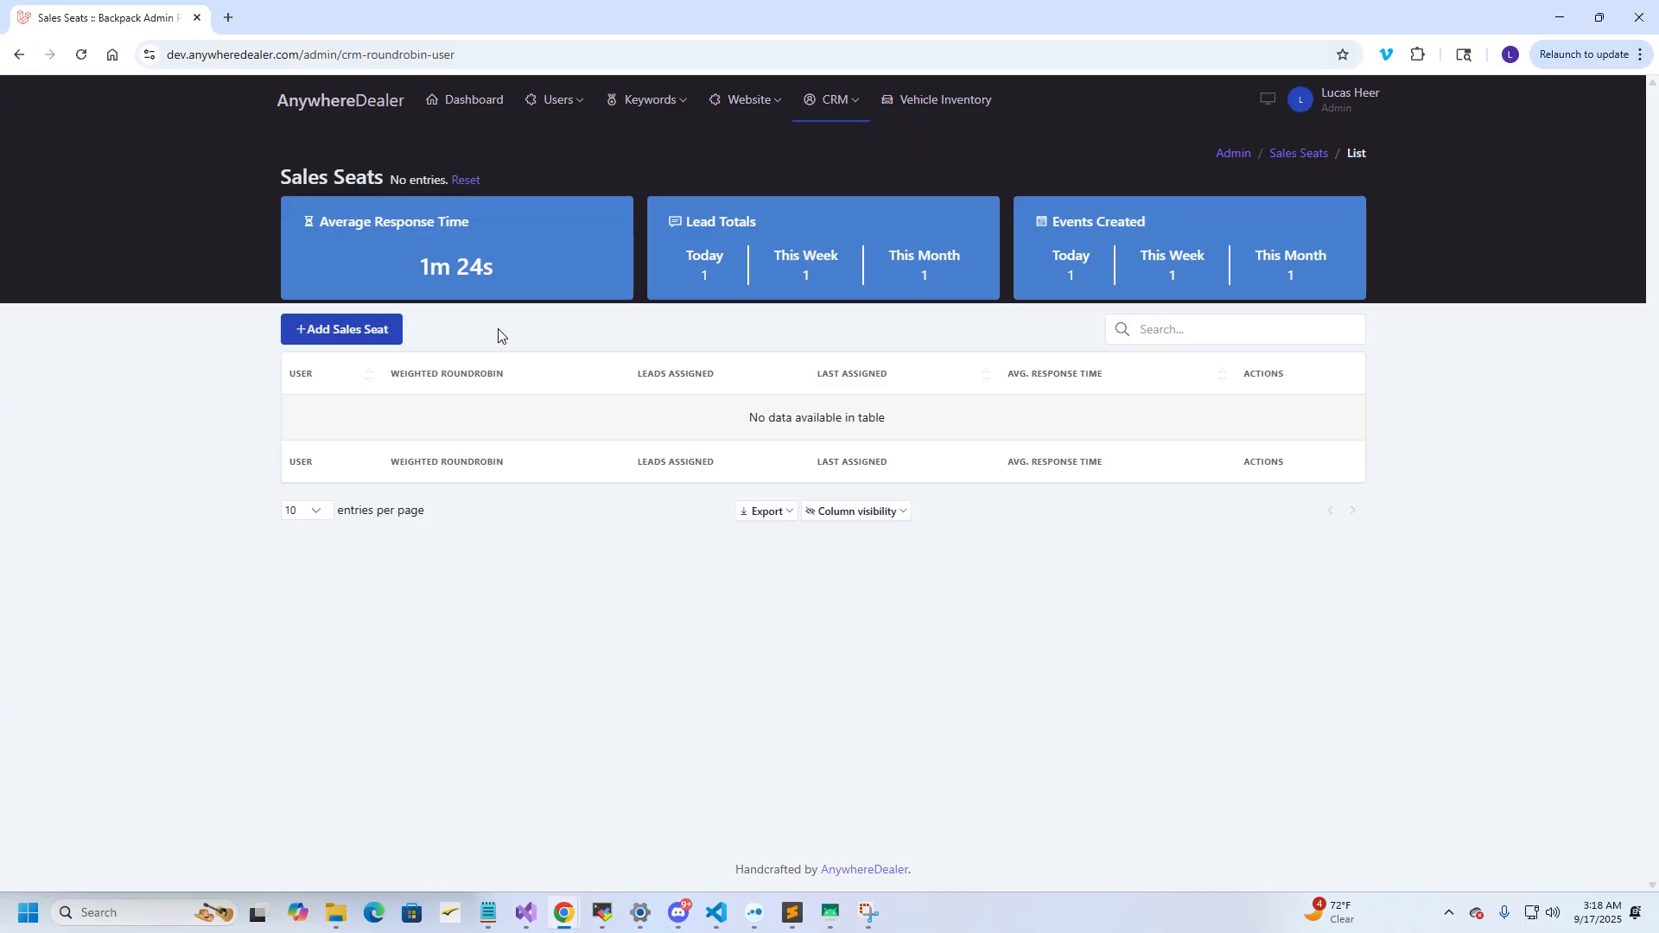
Add a sales seat for the admin's own account with weight 1
left_click(361, 337)
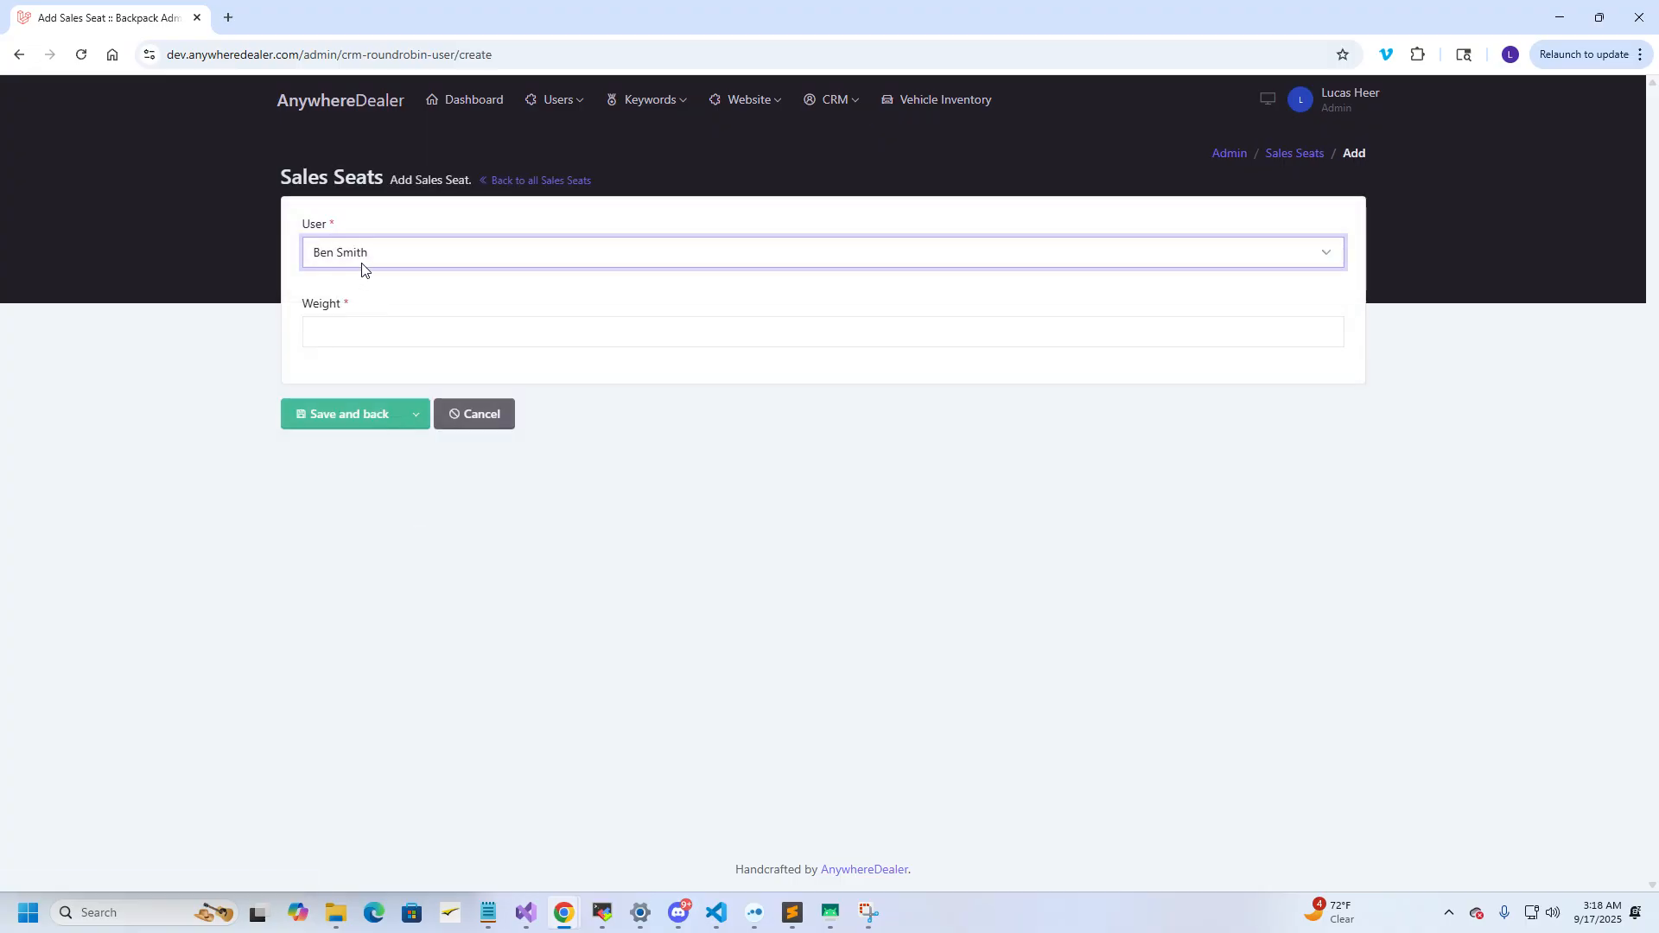
left_click(373, 260)
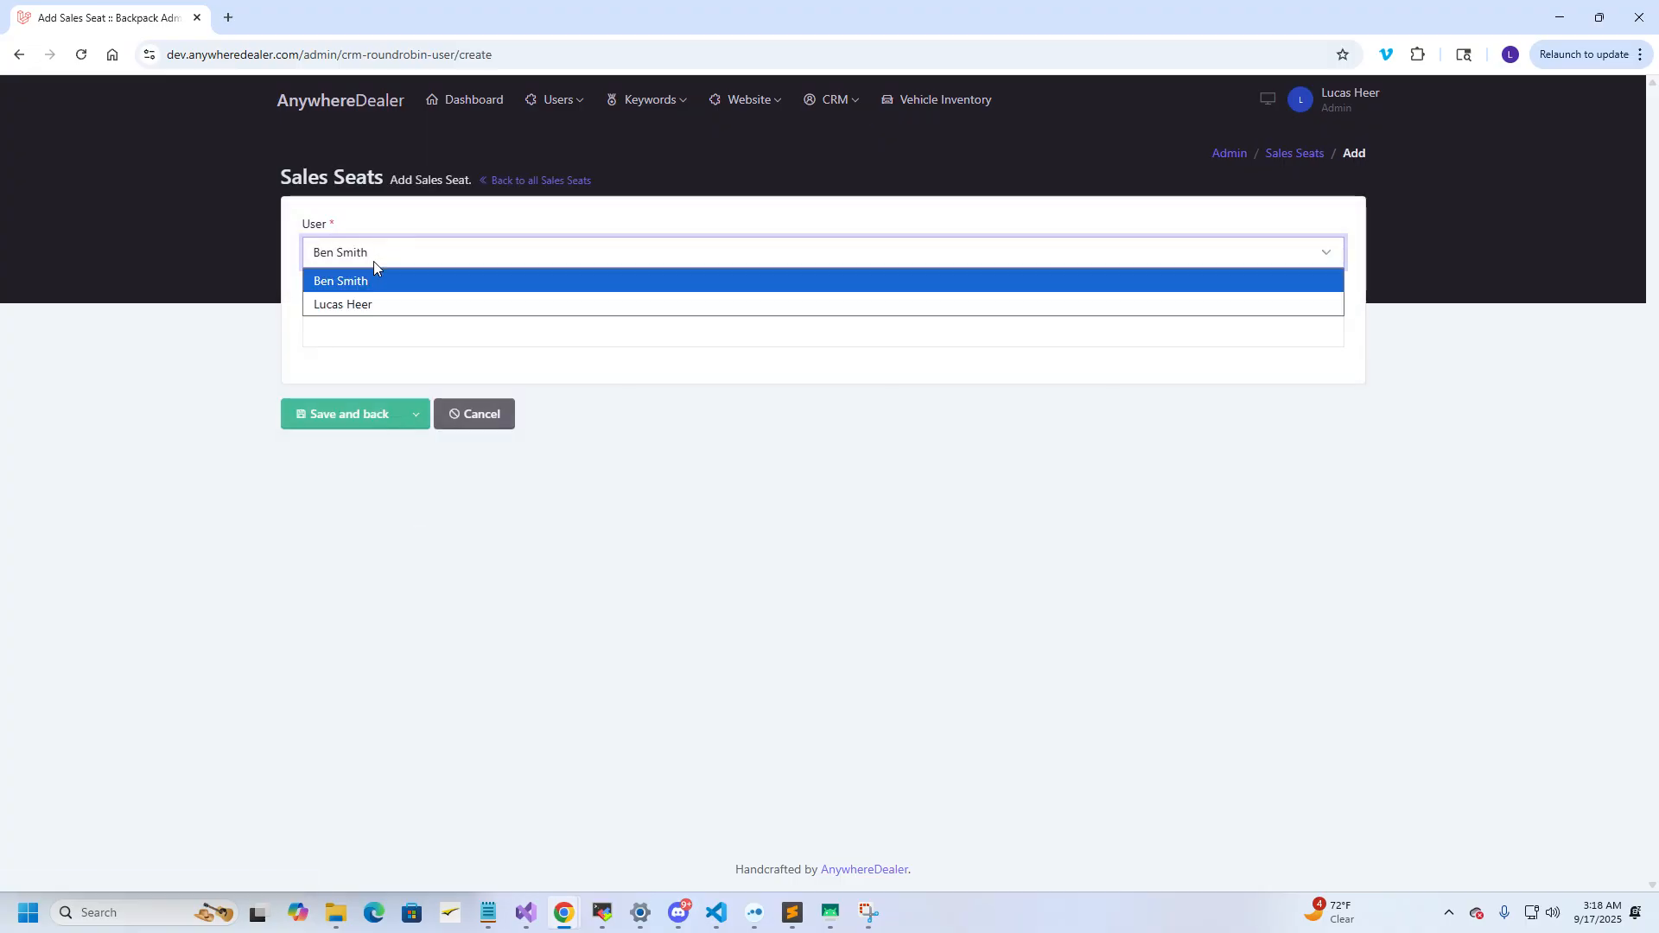
left_click(370, 304)
left_click(349, 326)
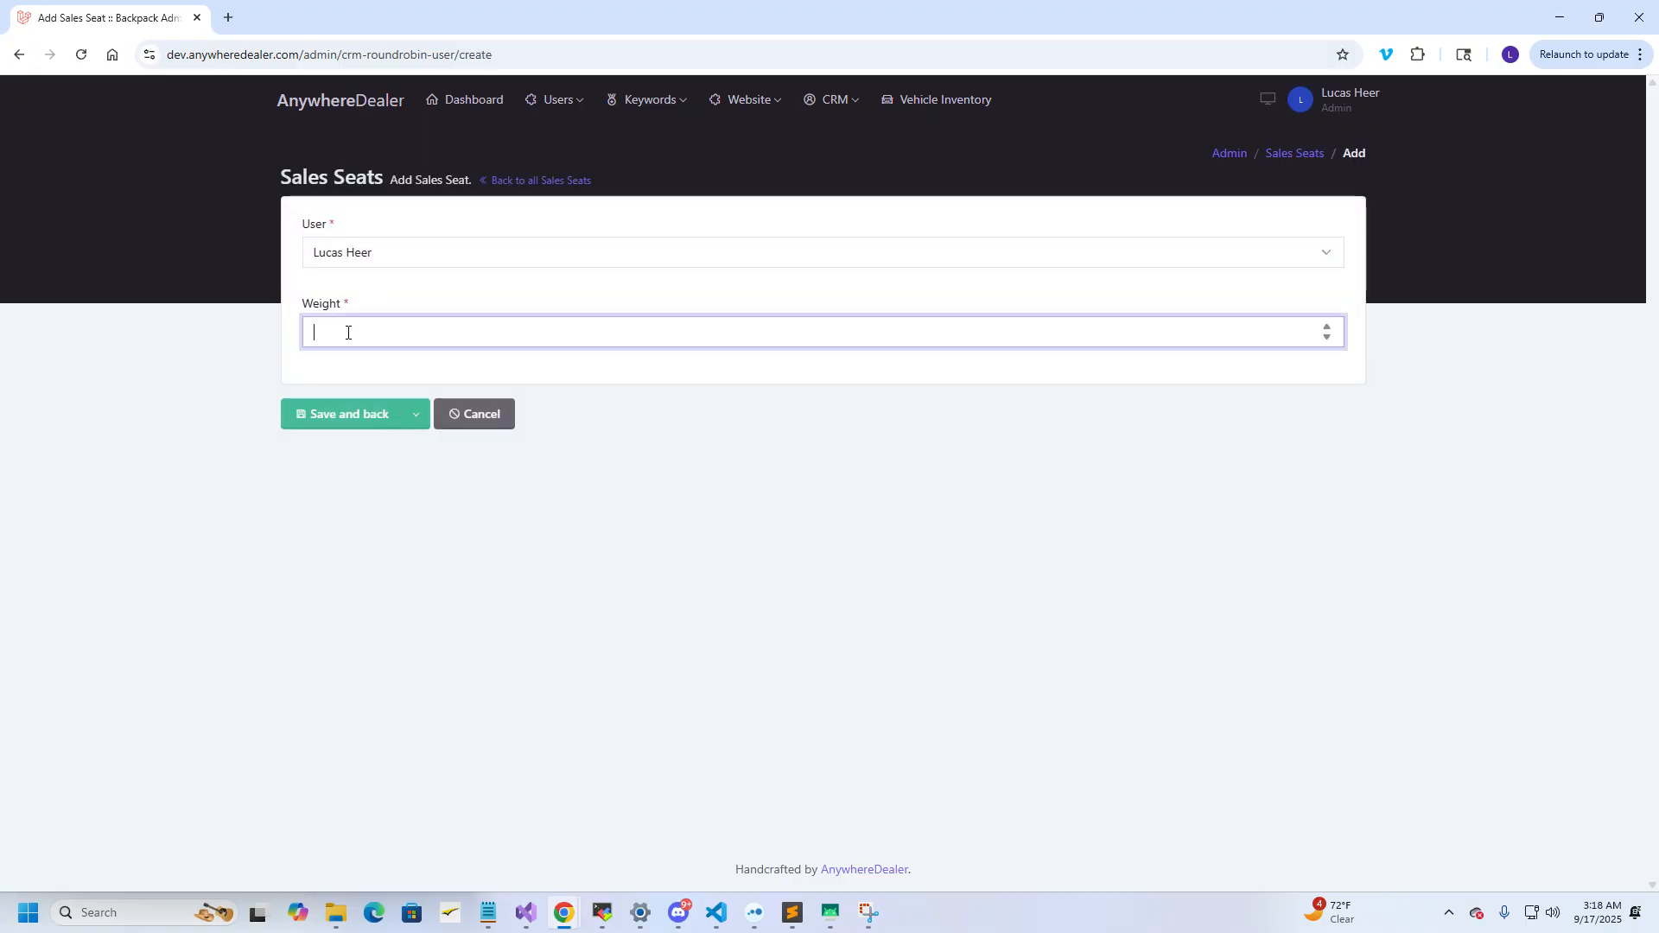
type("1")
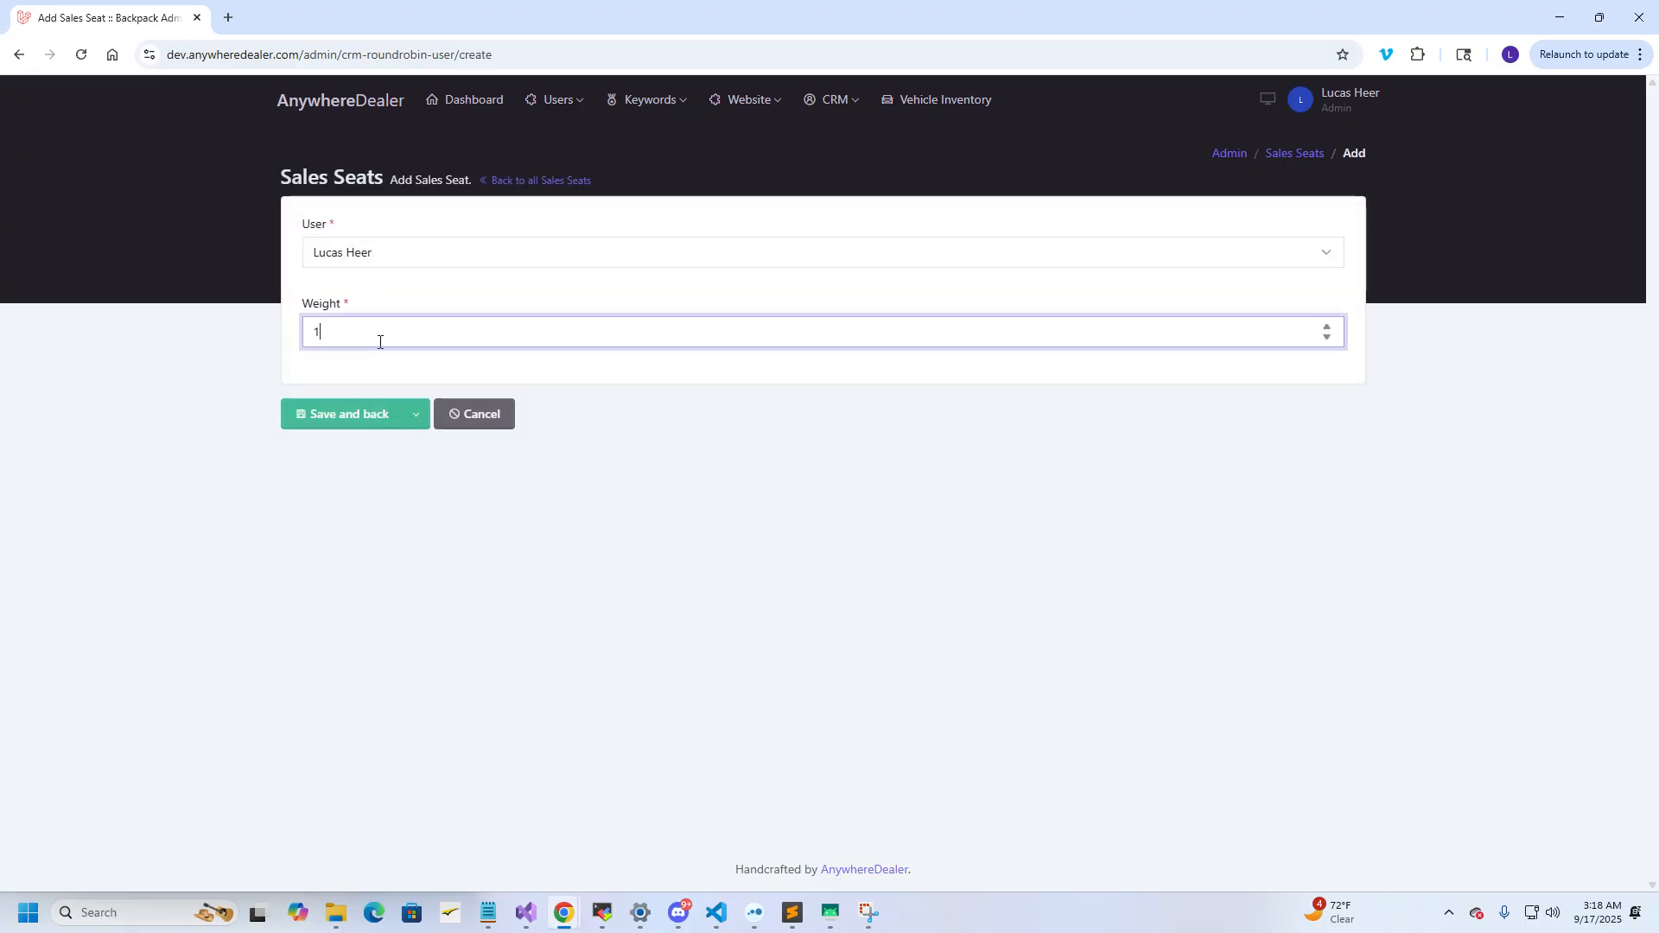
left_click(356, 417)
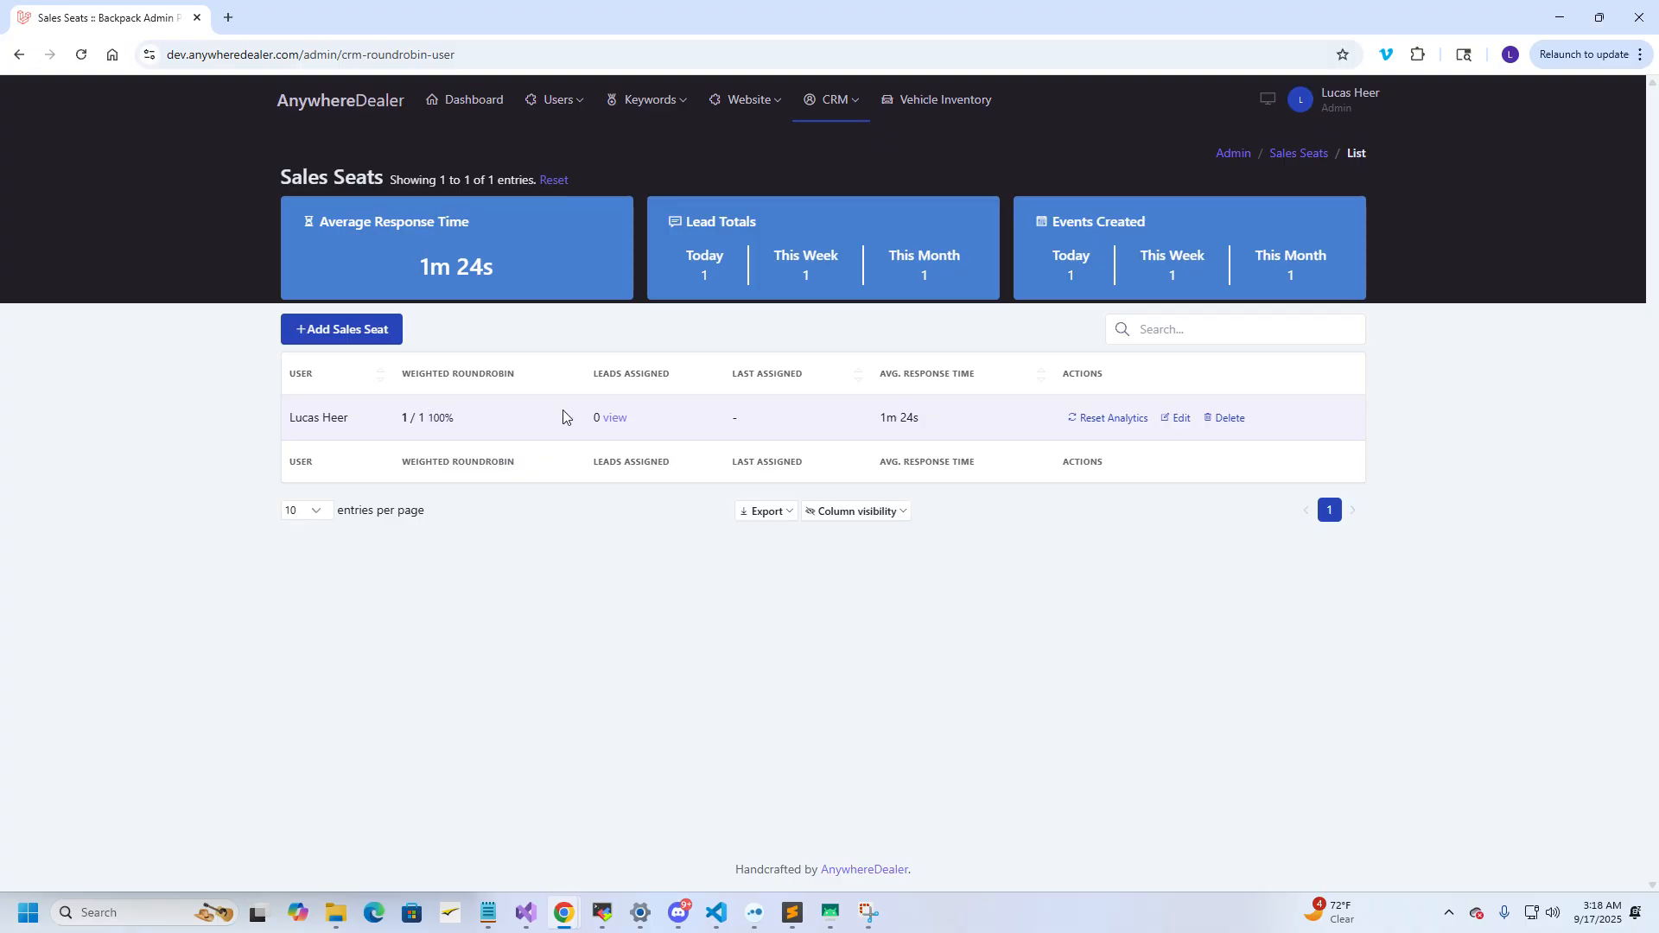
Add a second sales seat with weight 3, giving a 25%/75% round-robin split
left_click(384, 338)
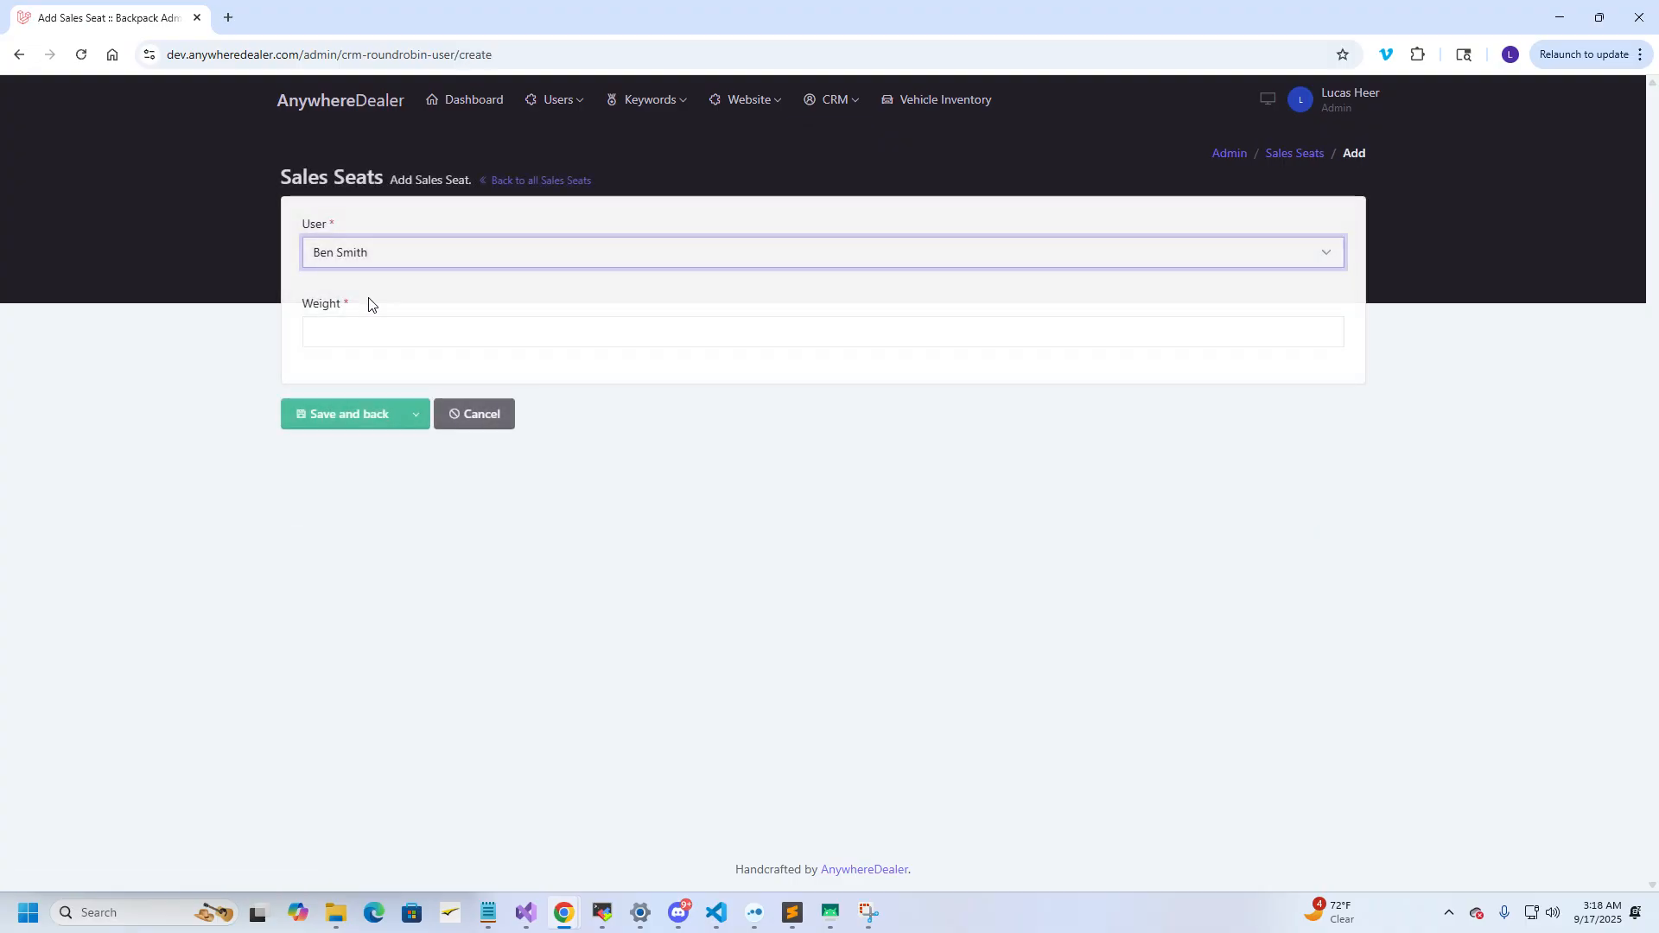
left_click(355, 332)
type("3")
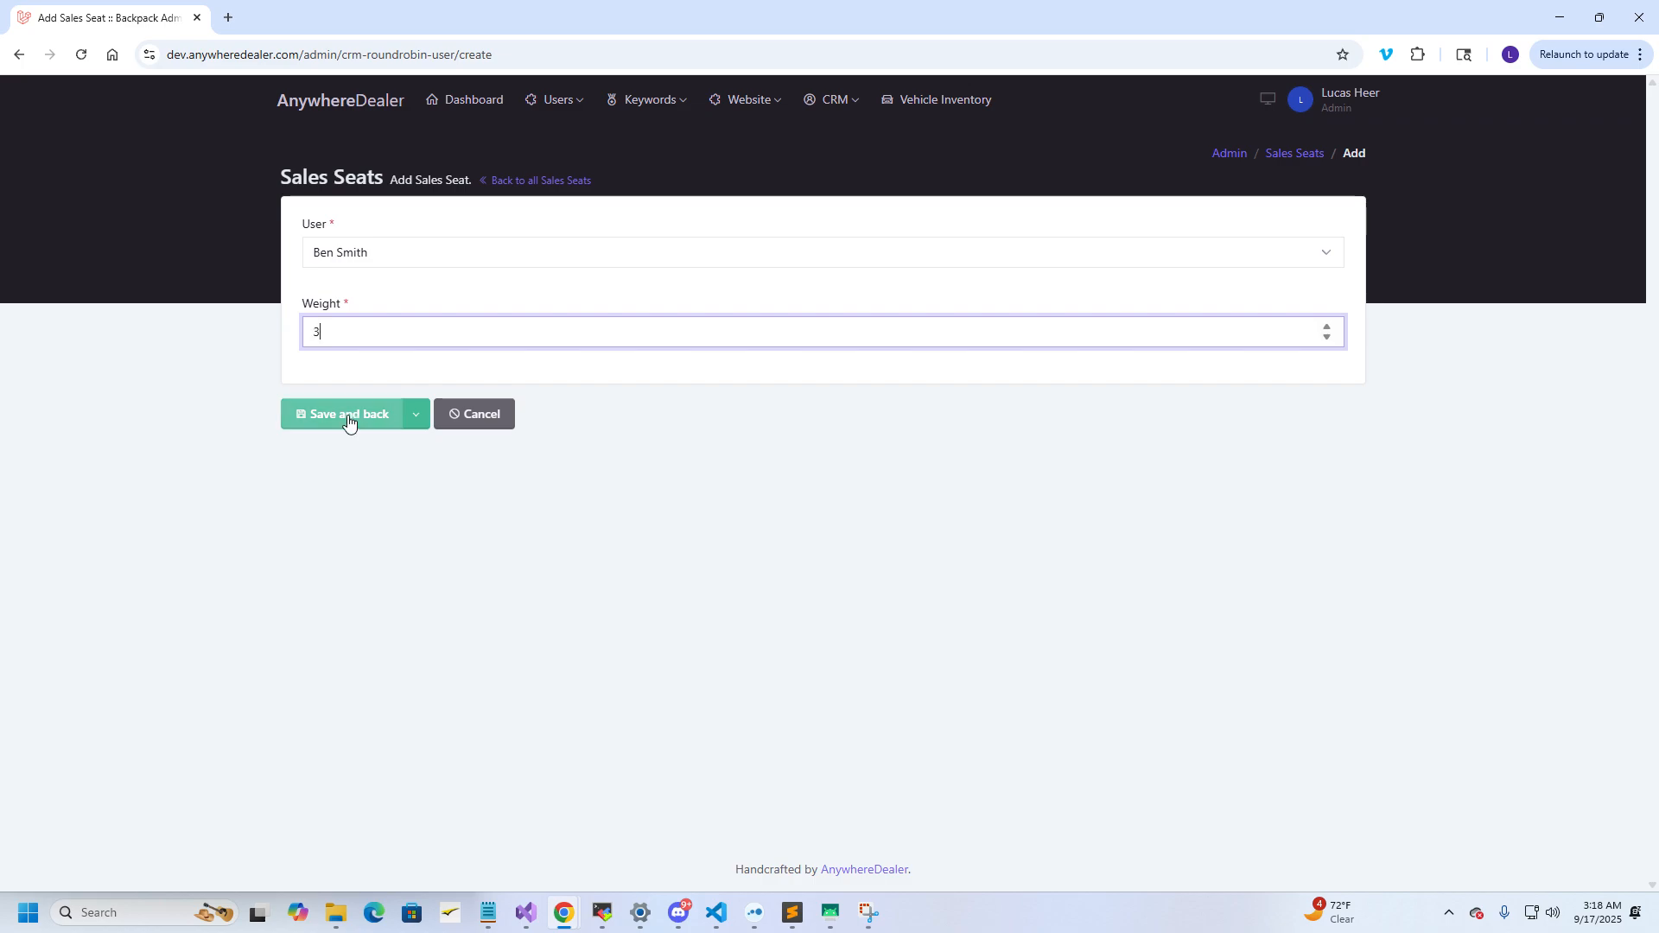
left_click(349, 421)
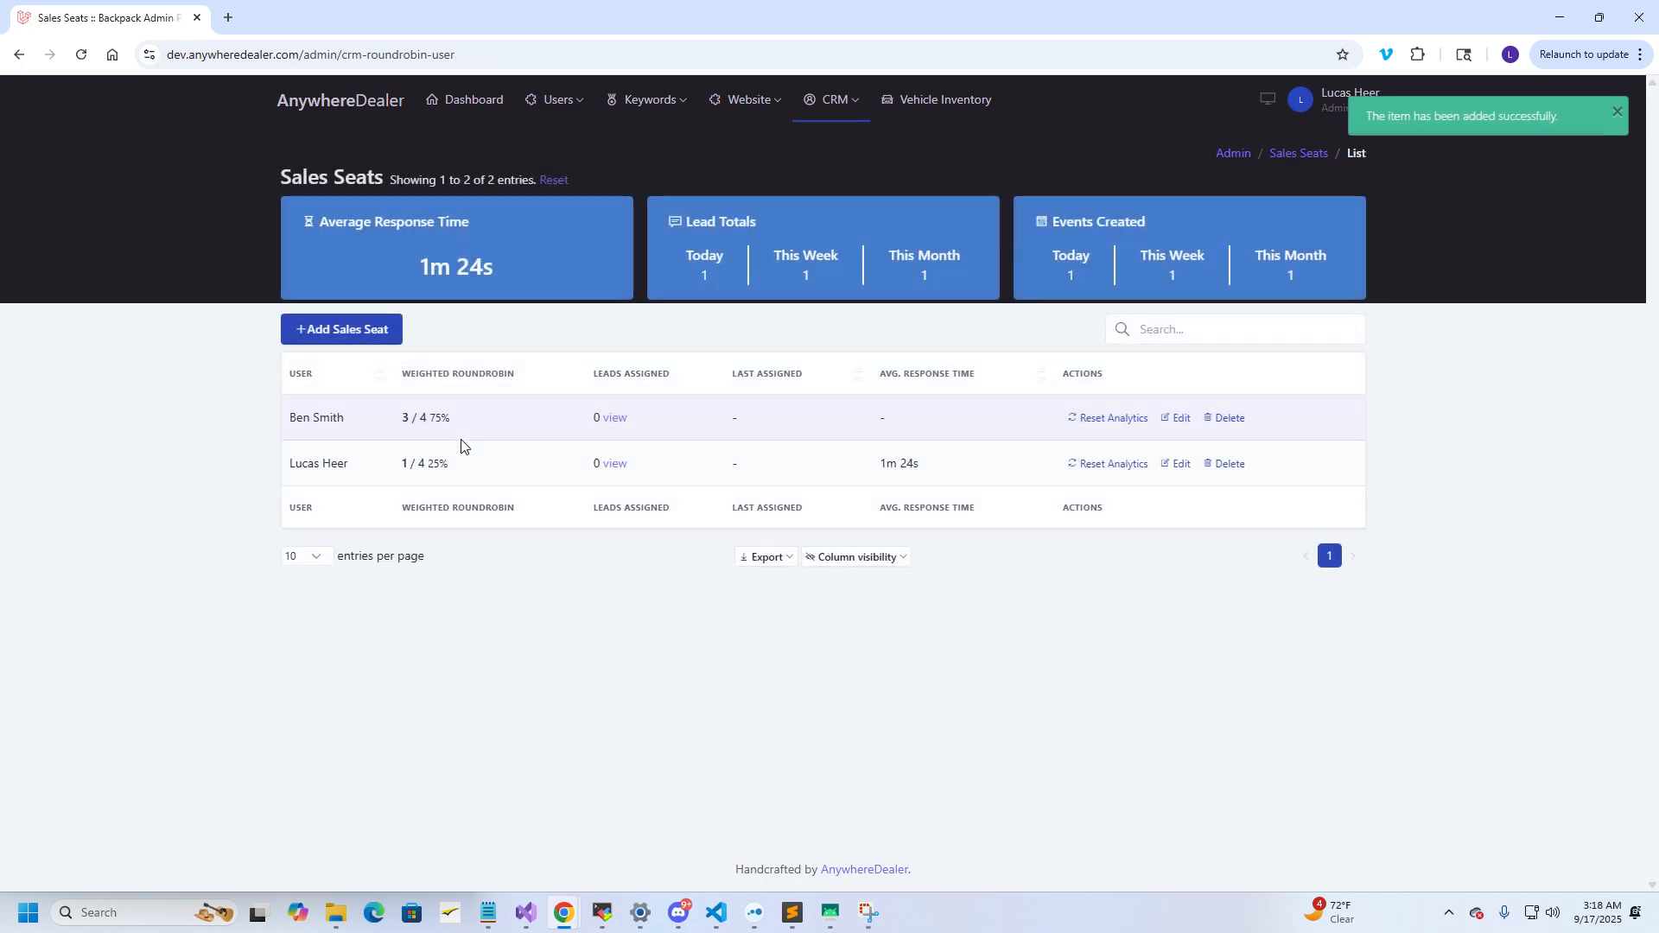
left_click_drag(427, 467, 431, 418)
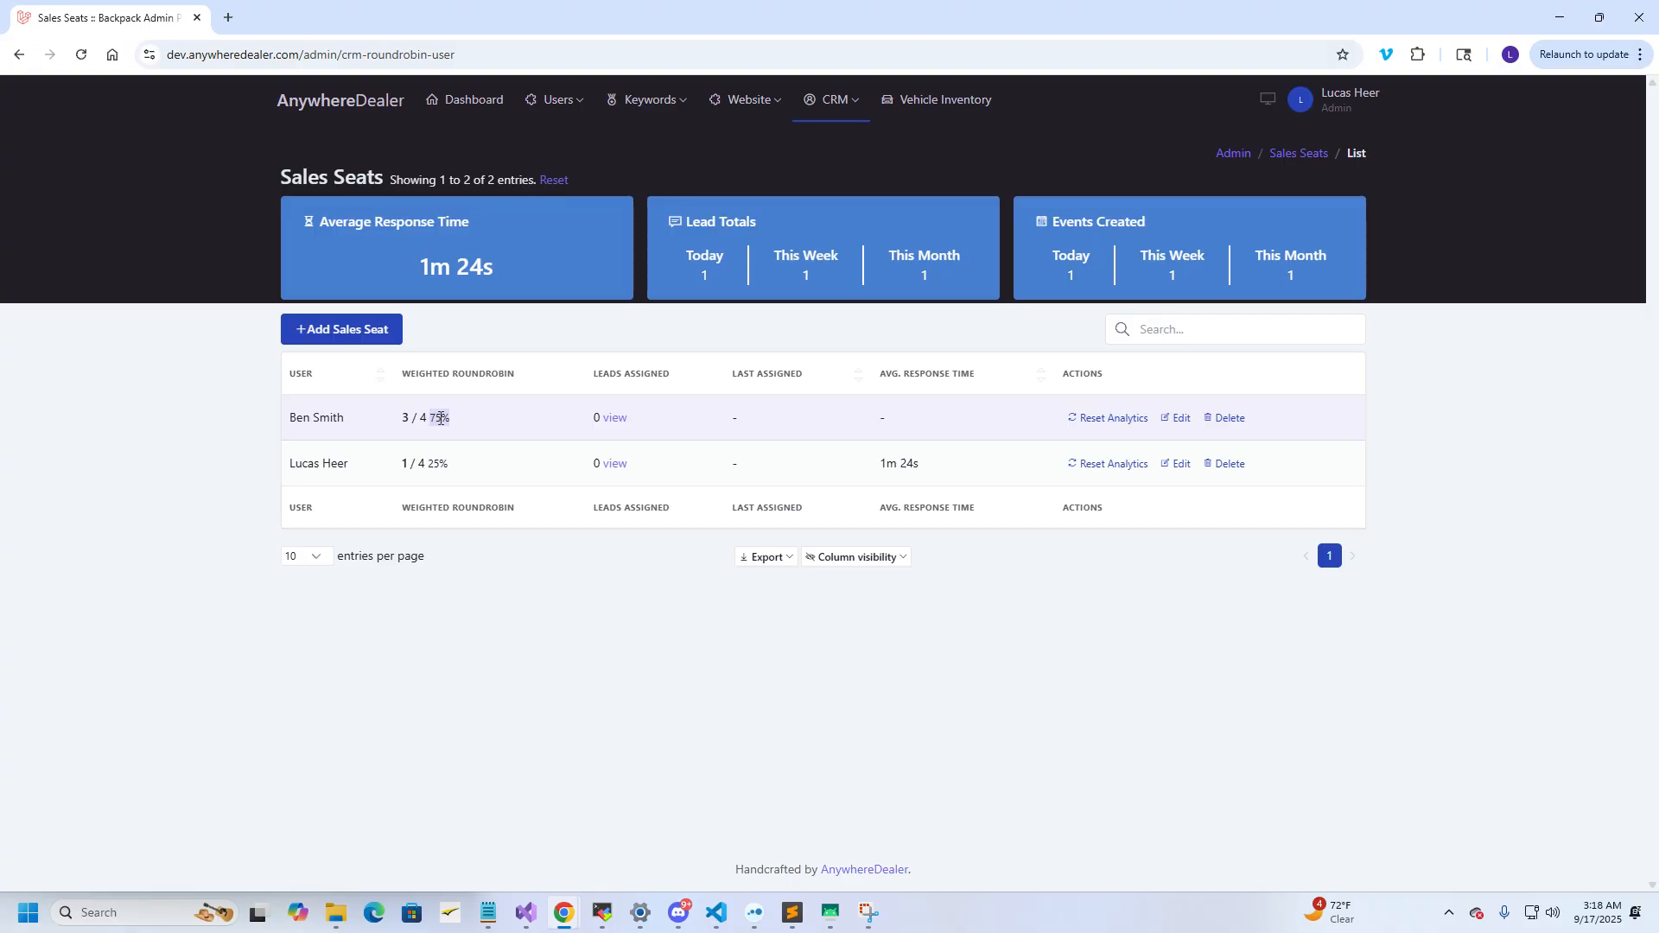
Delete the weight-3 sales seat and confirm the deletion
left_click(1225, 418)
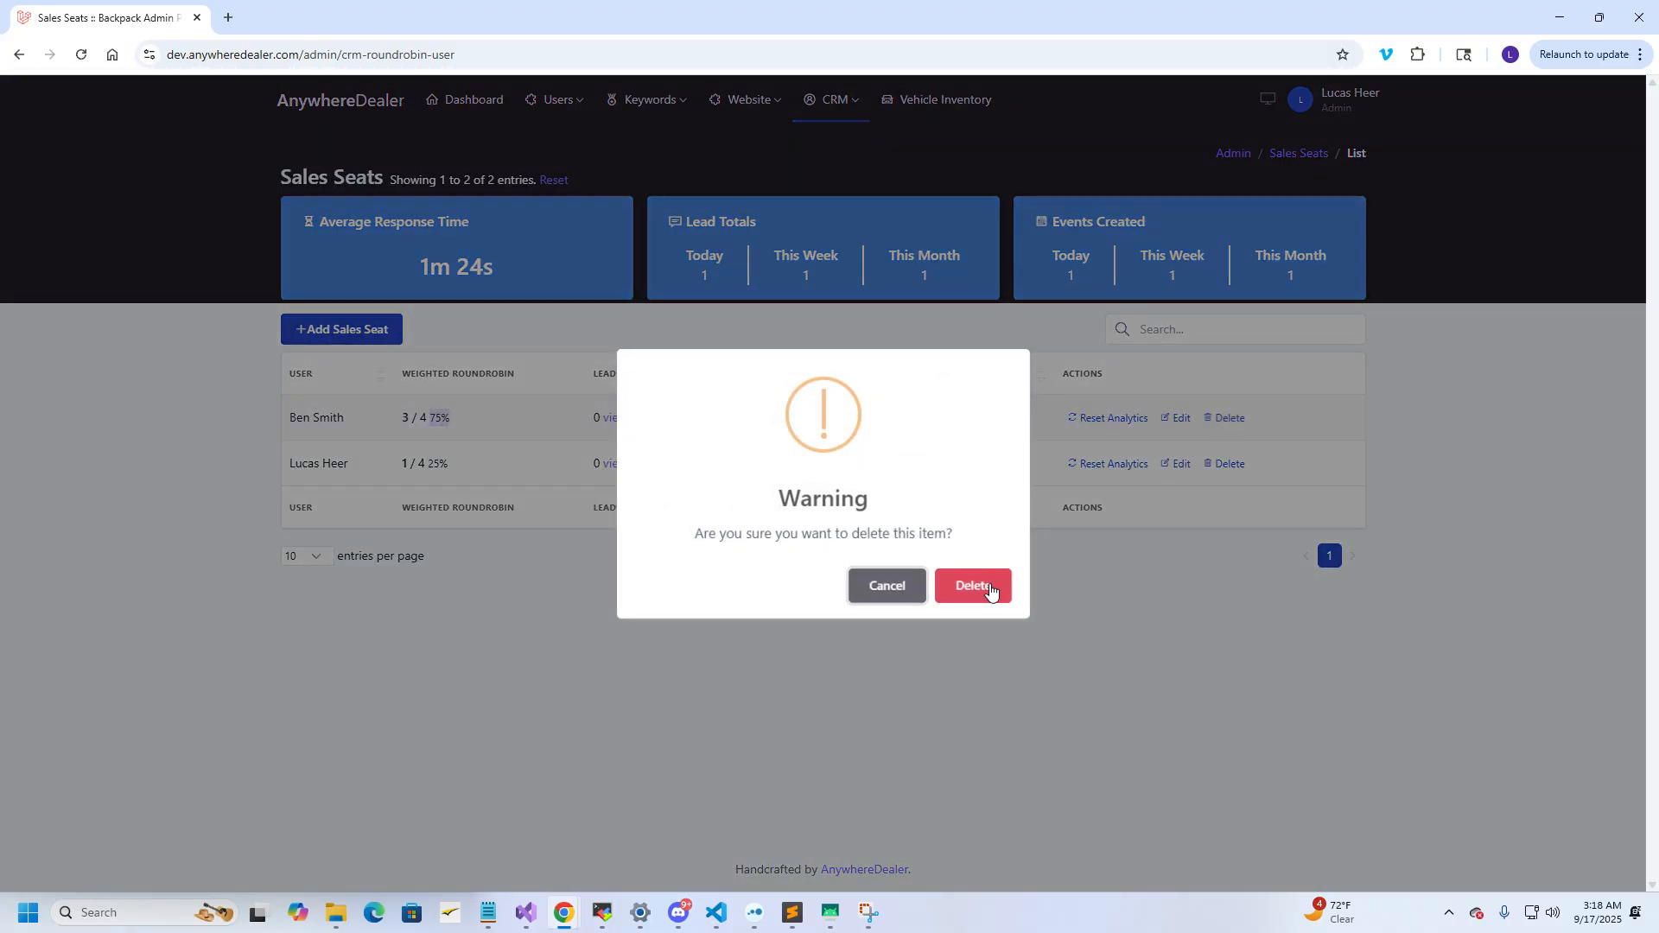
left_click(991, 591)
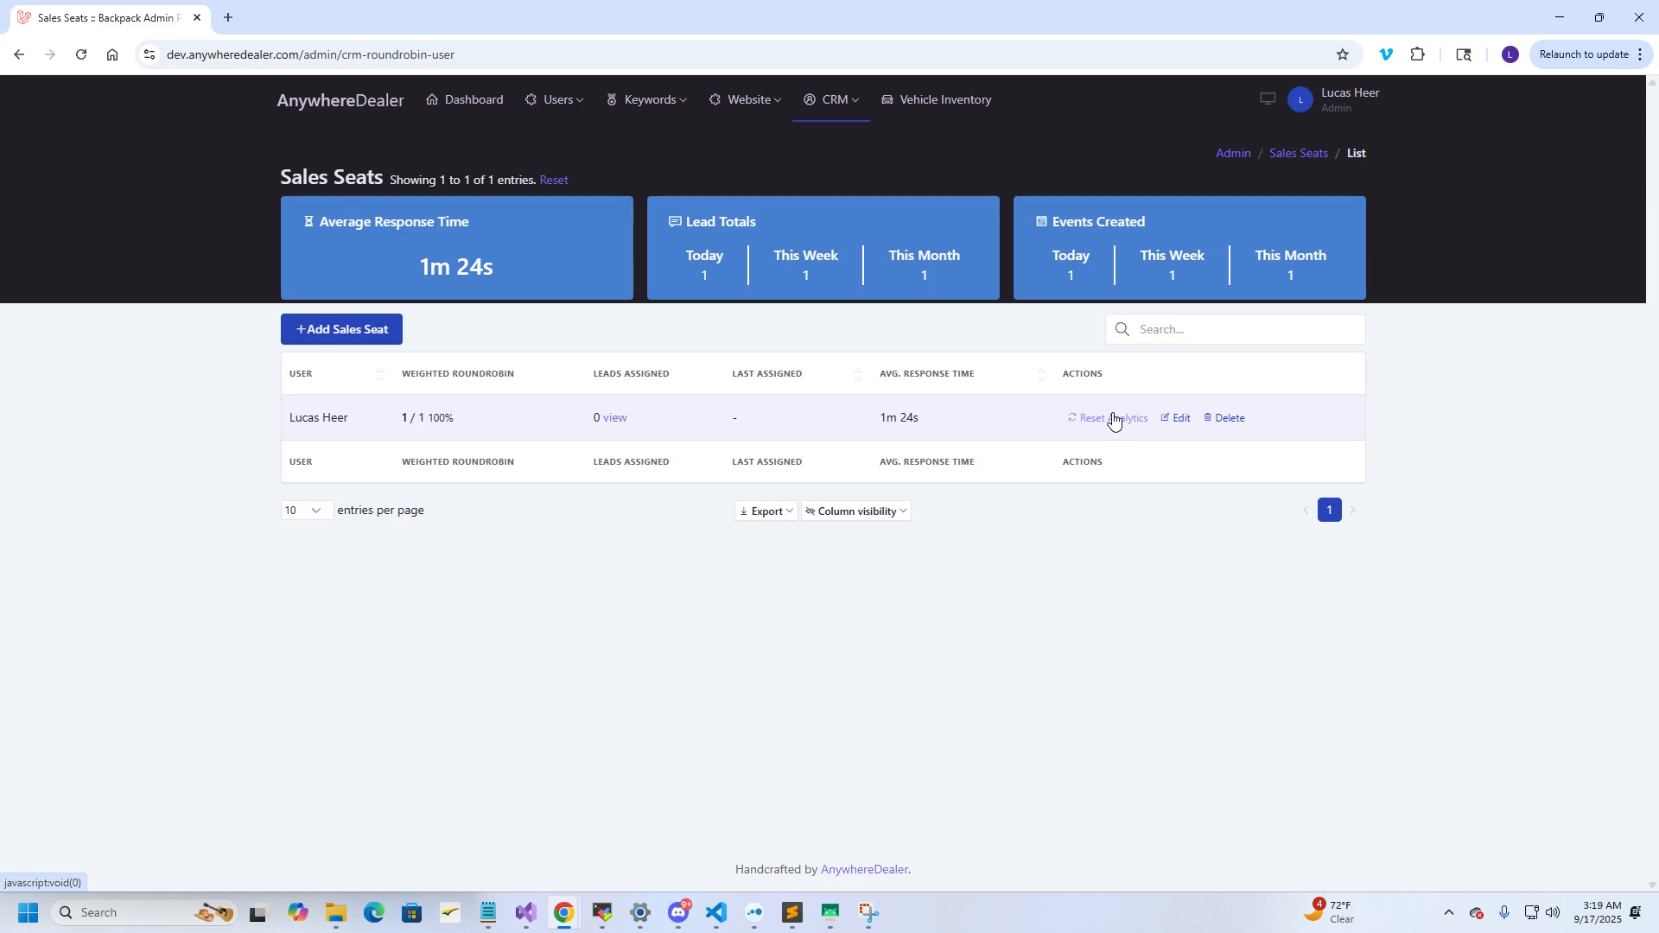
Switch on the Enable AnywhereDealer lead board toggle in CRM Settings
left_click(842, 111)
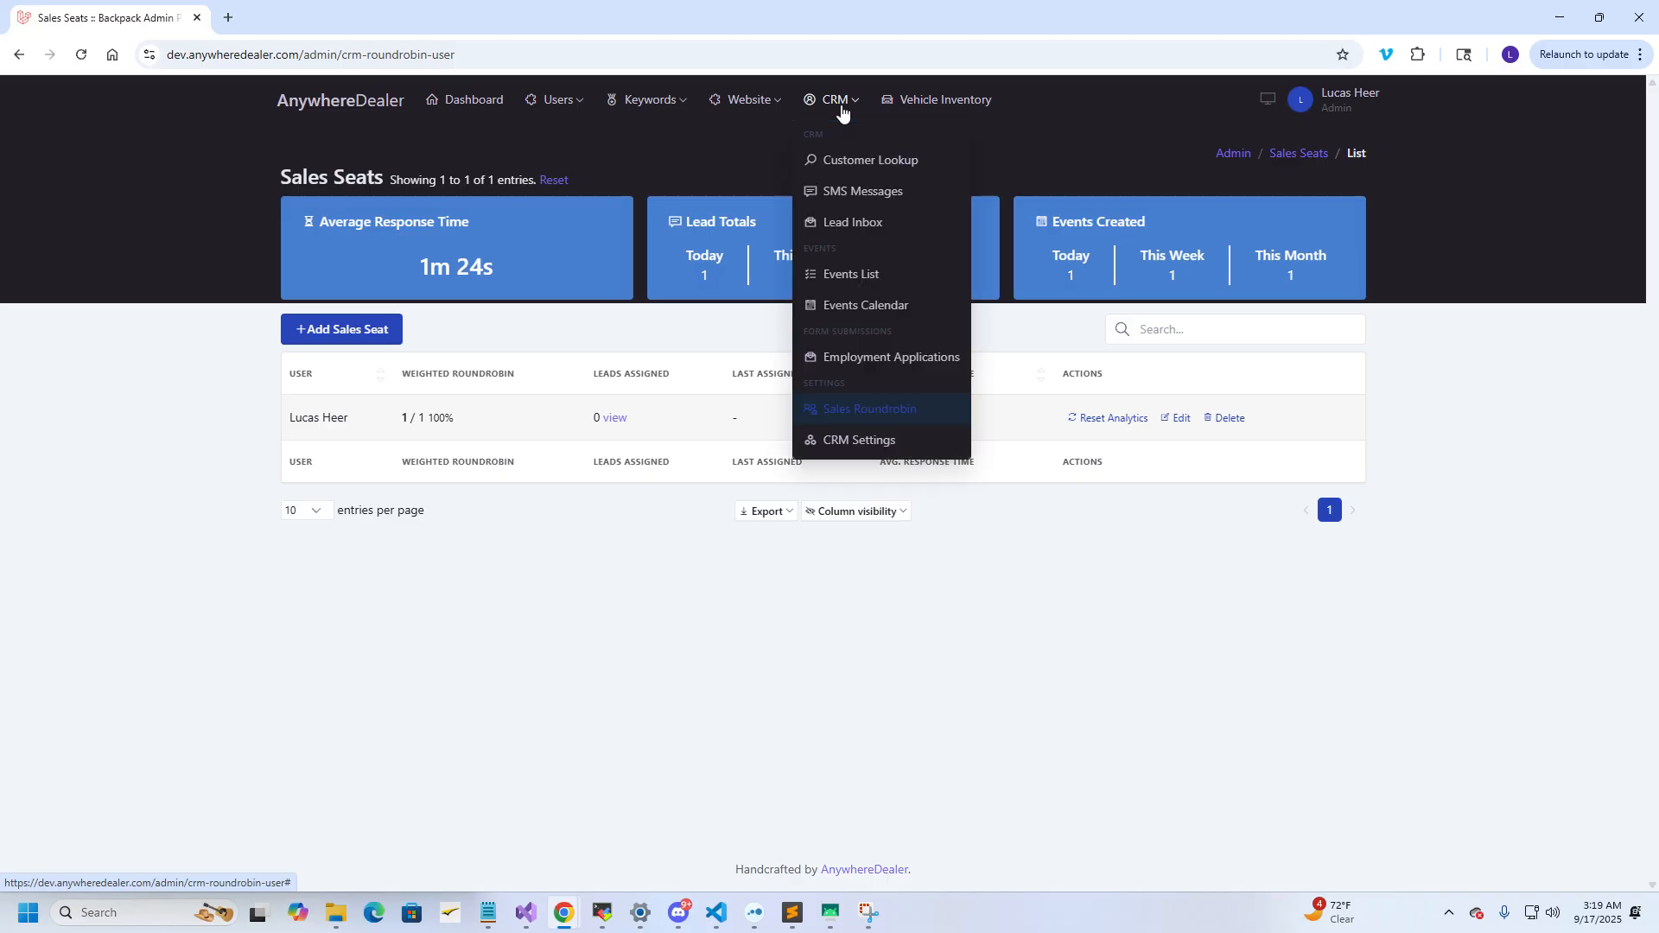
left_click(890, 443)
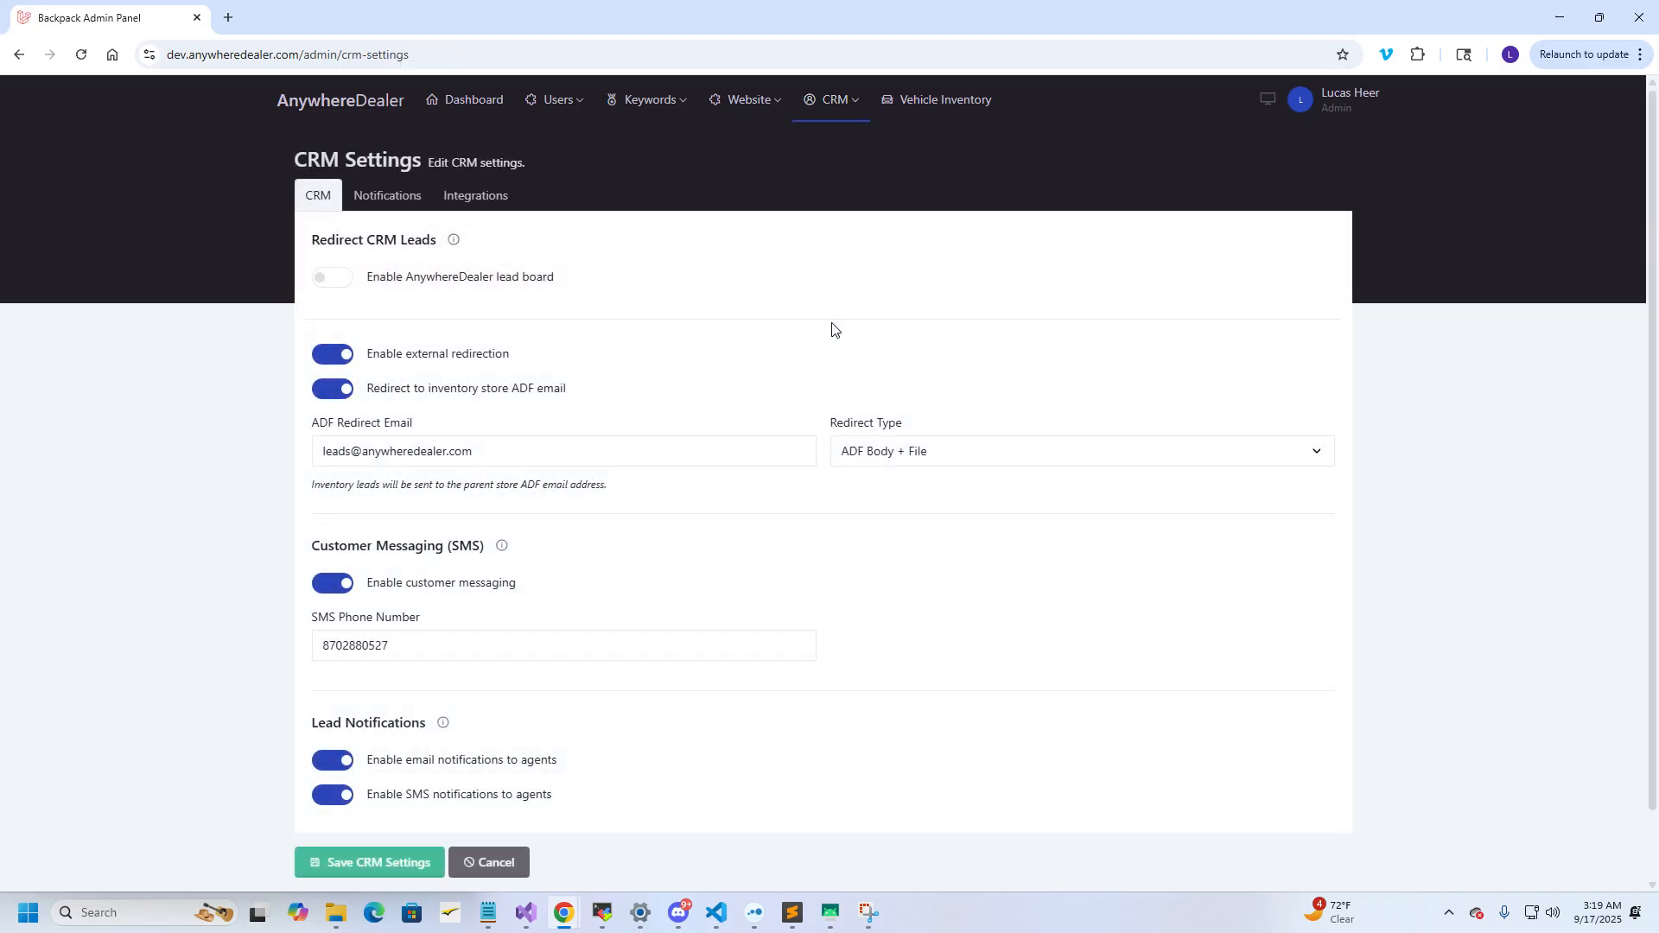
scroll(726, 288, "down", 1)
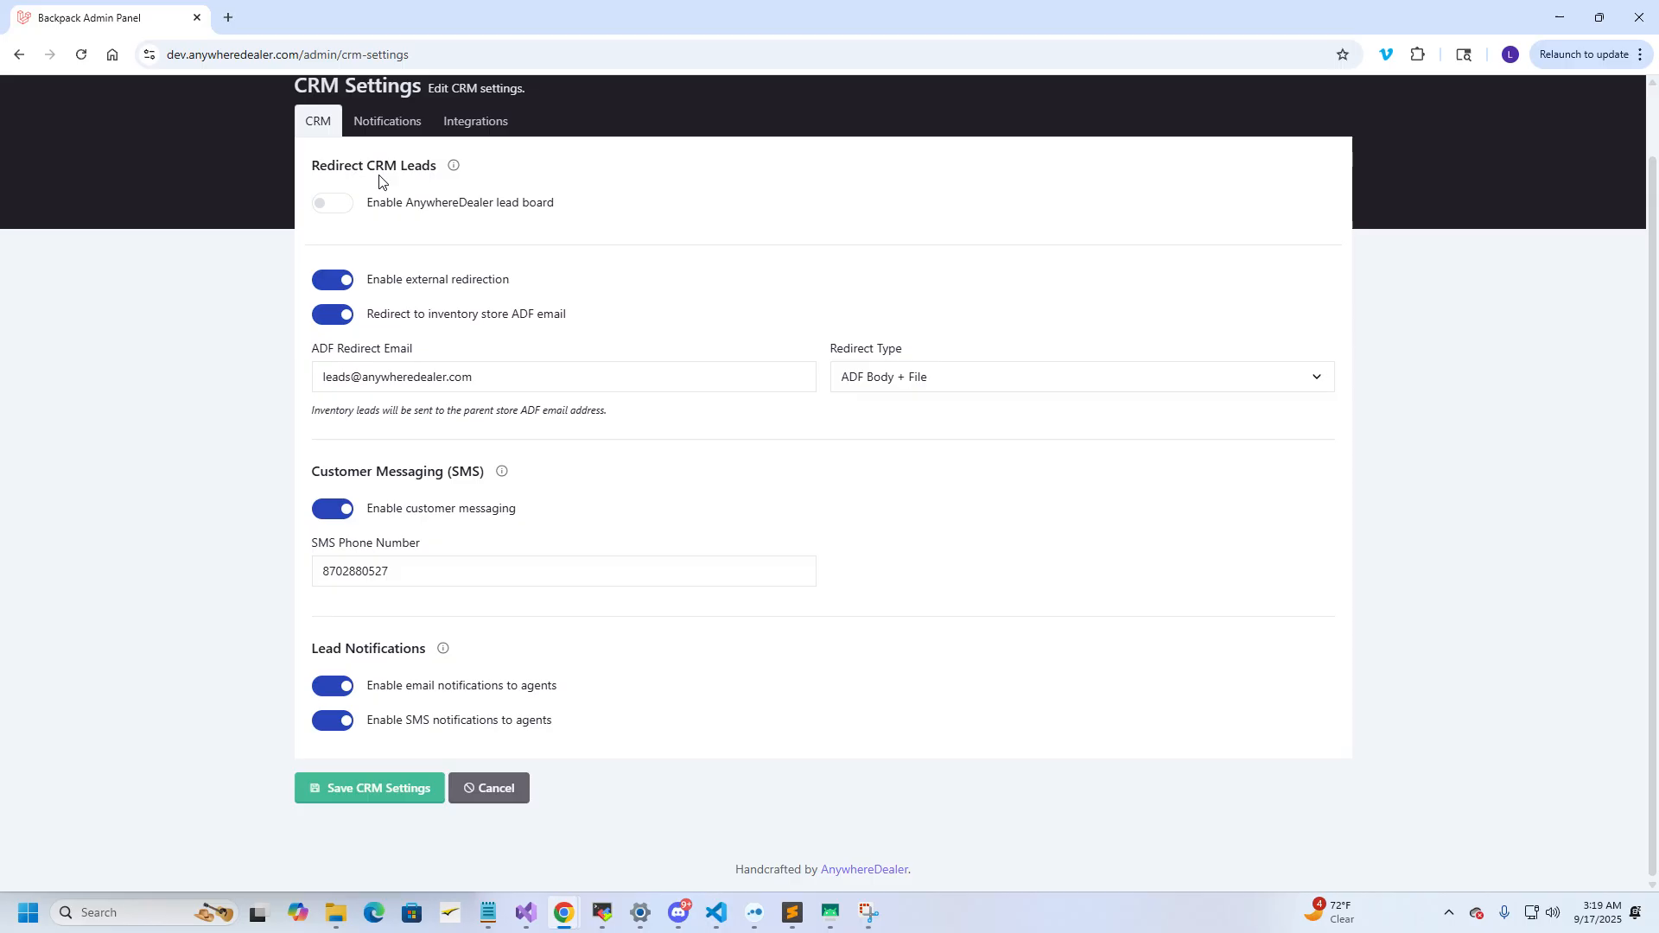
right_click(335, 195)
left_click(334, 200)
Keep ADF Body + File as redirect type, with customer SMS messaging on and the SMS number unchanged
left_click(907, 385)
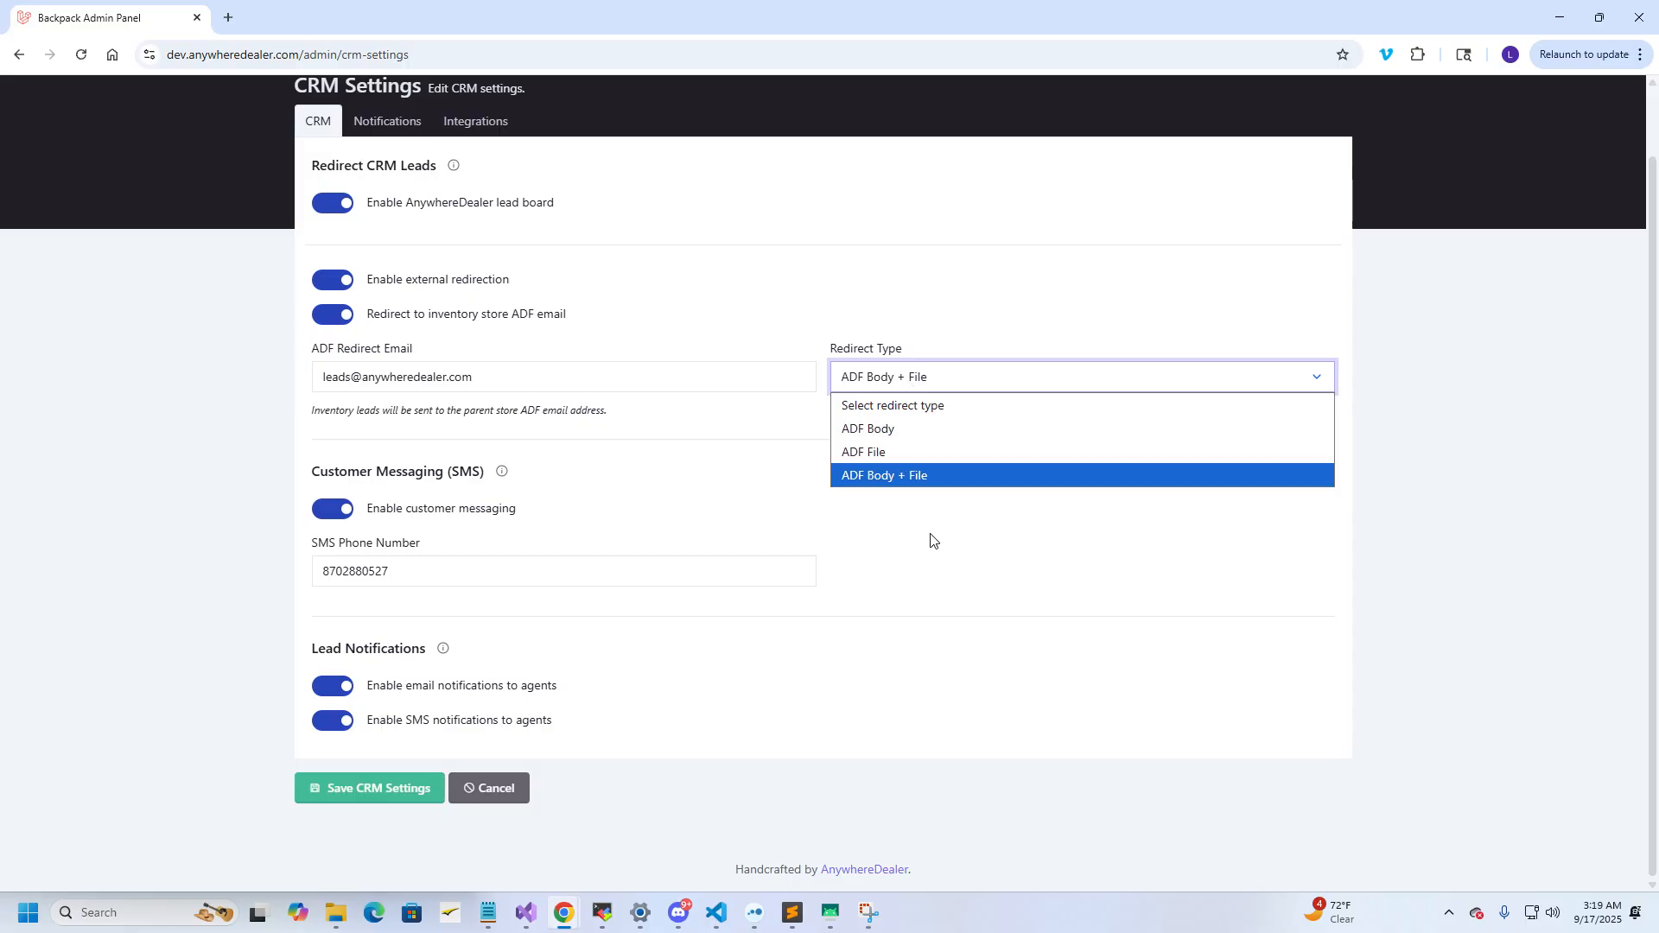
left_click(964, 560)
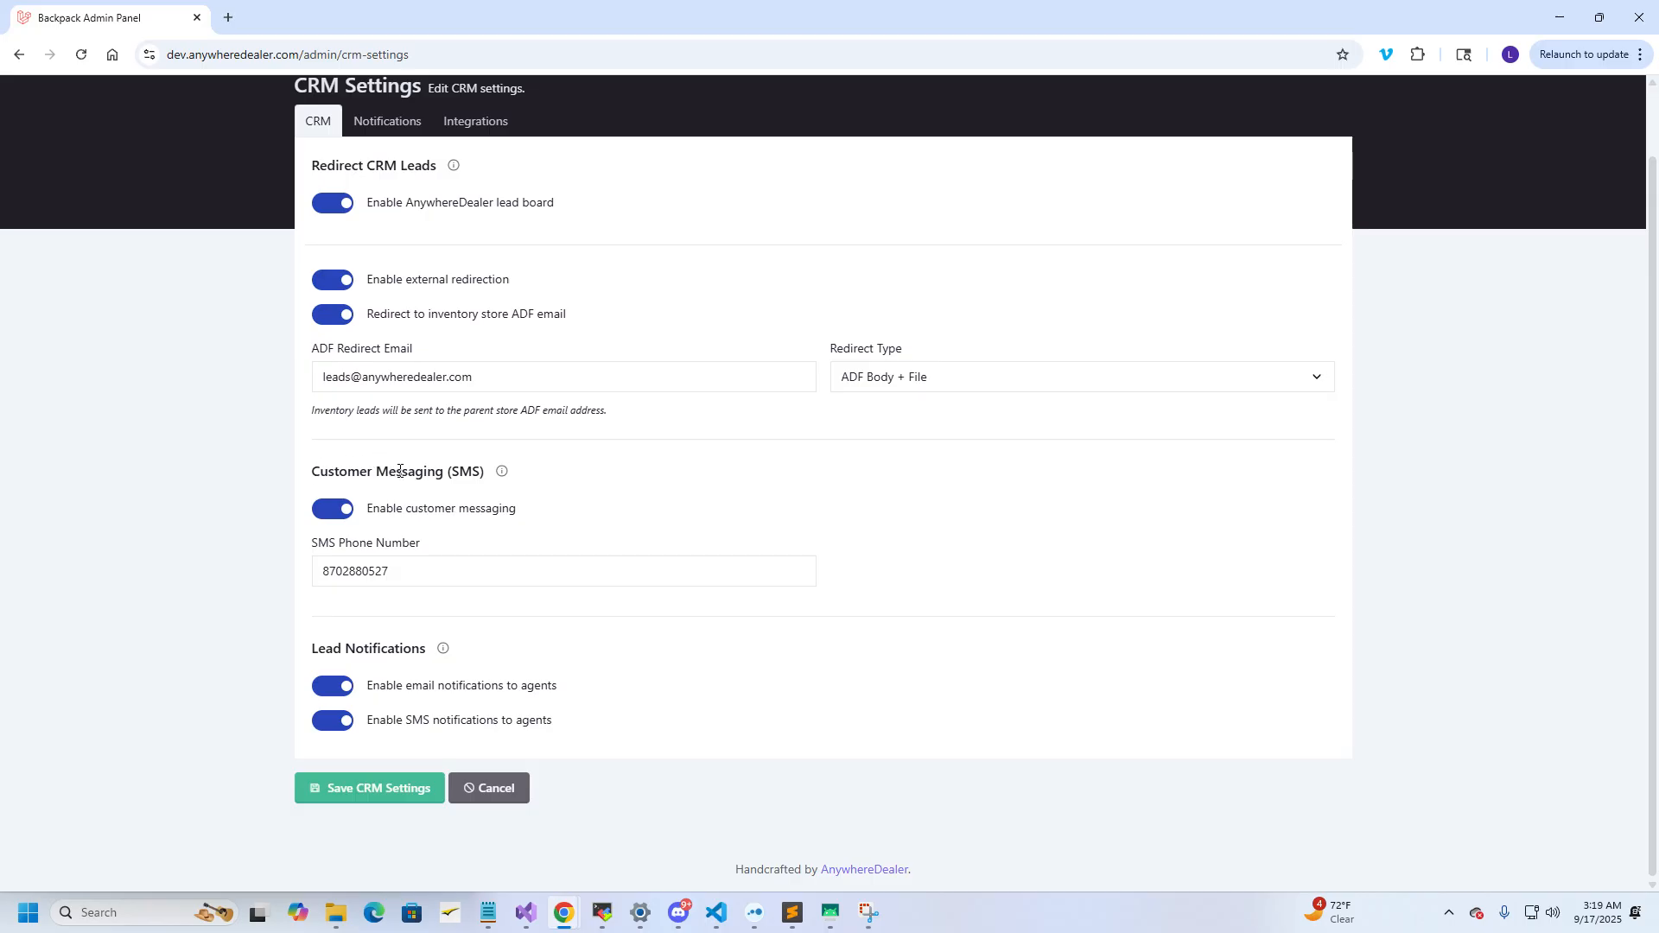
mouse_move(513, 479)
left_click(354, 514)
left_click(343, 515)
left_click_drag(449, 572, 289, 586)
left_click(363, 594)
Save the CRM settings and un-maximize the admin window to reveal the listings site
scroll(399, 765, "up", 1)
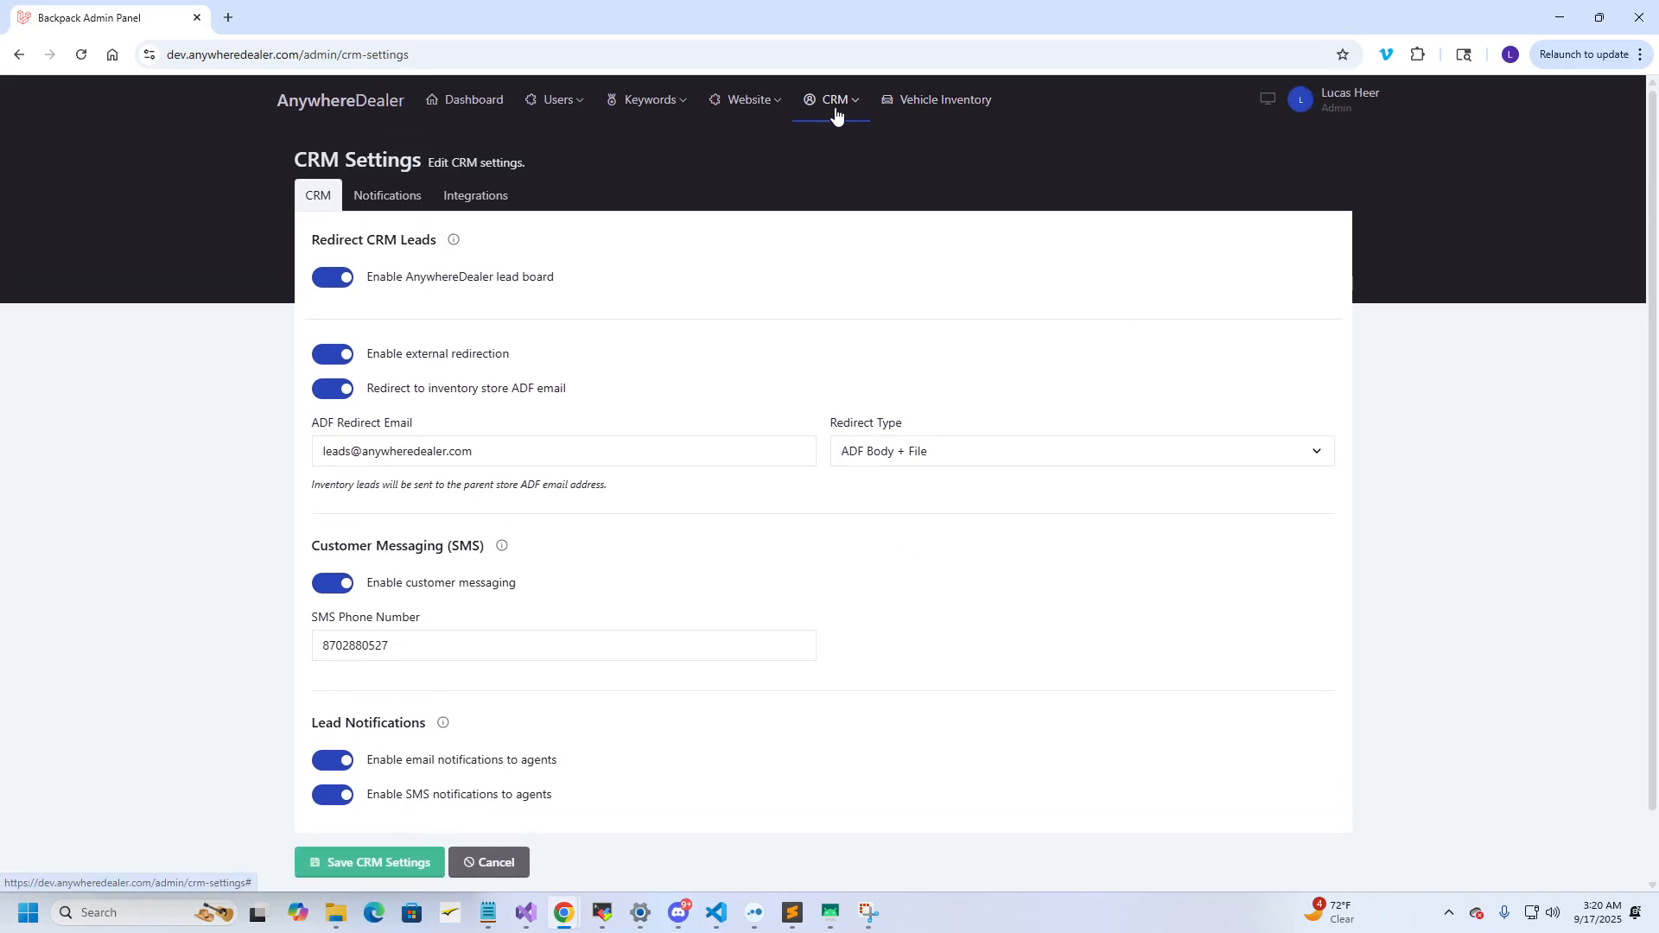
scroll(931, 555, "down", 1)
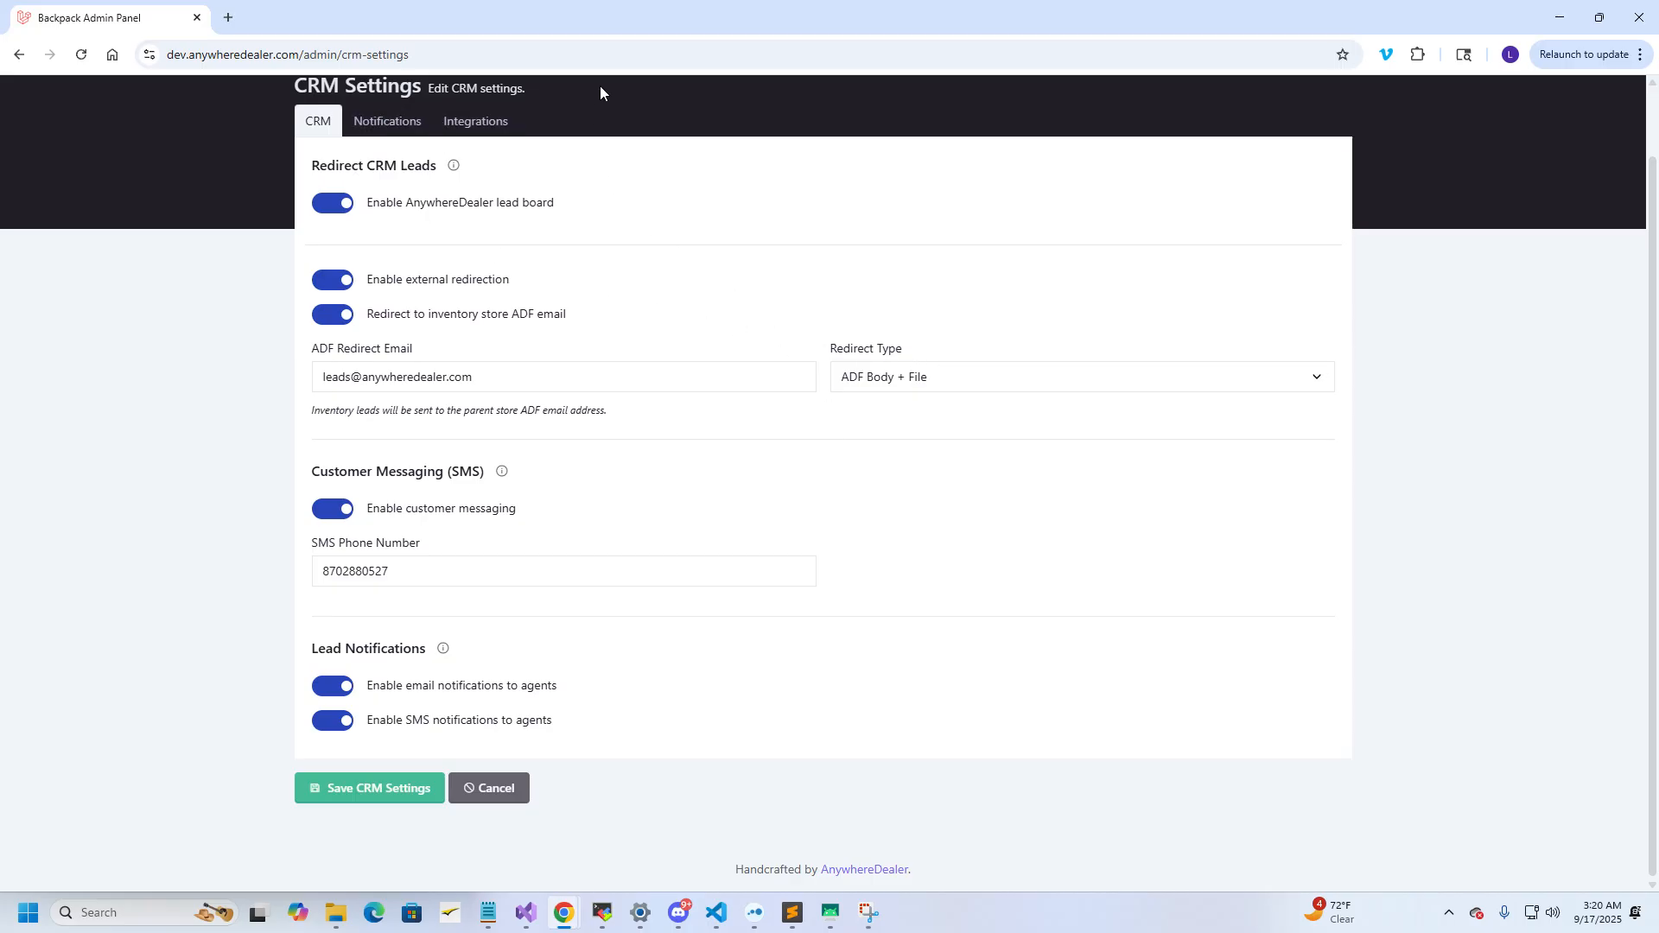
left_click(407, 788)
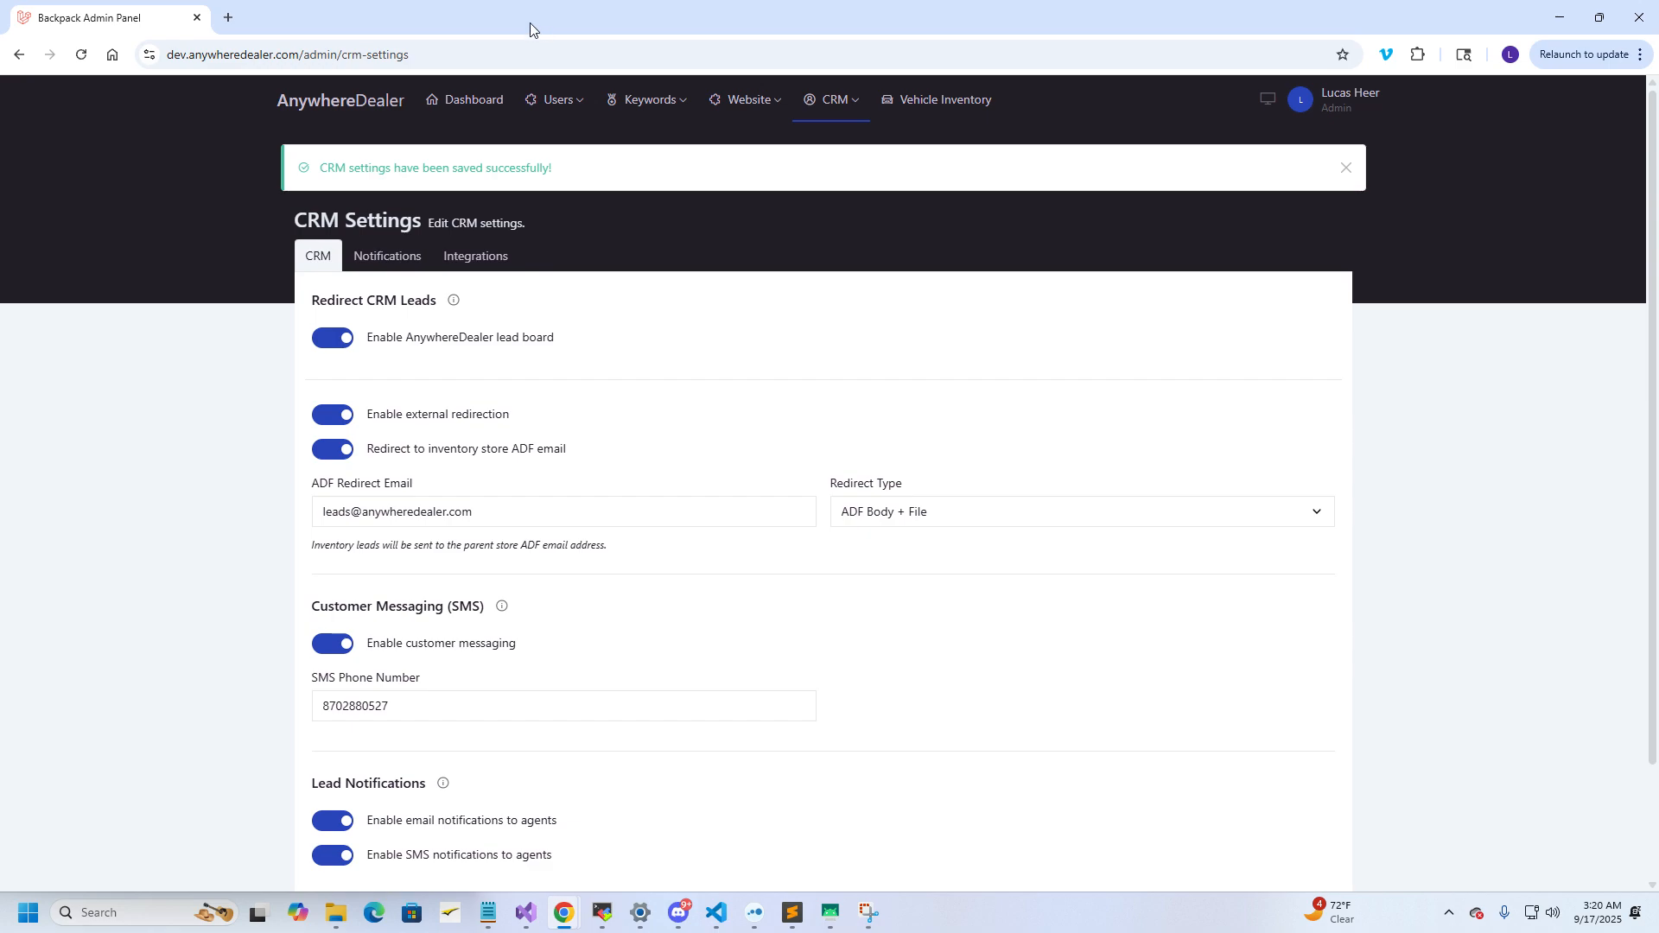
left_click_drag(530, 24, 802, 76)
left_click_drag(893, 62, 869, 46)
Open the CRM Lead Inbox showing the Book Test Drive submission
left_click(1002, 113)
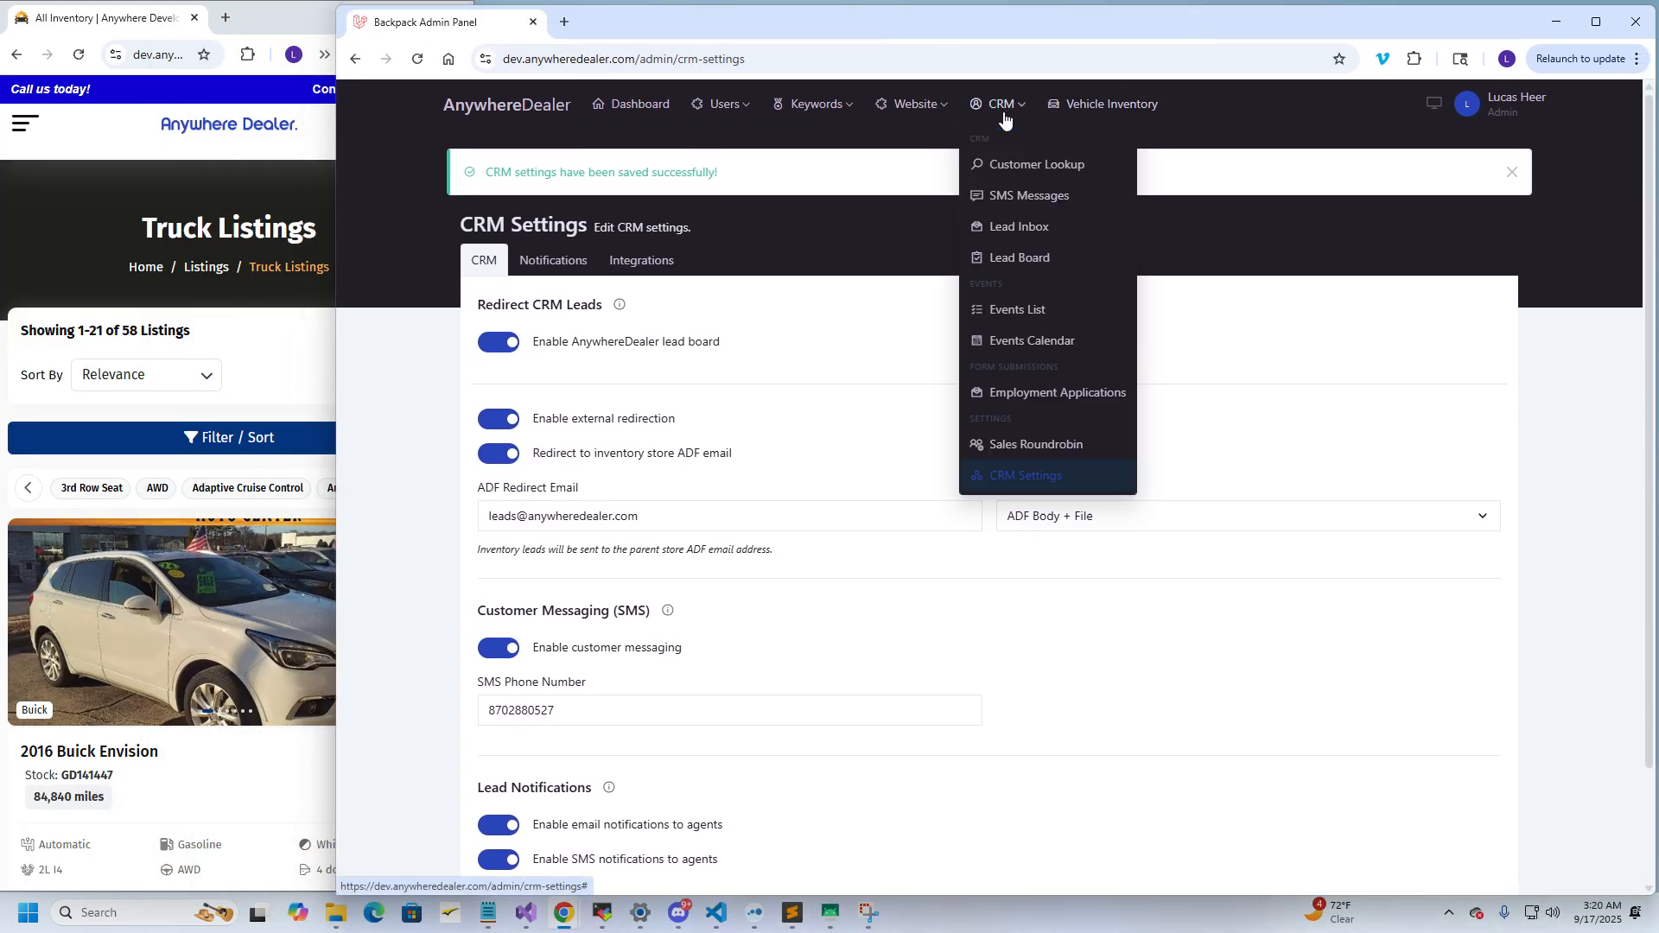
left_click(1011, 232)
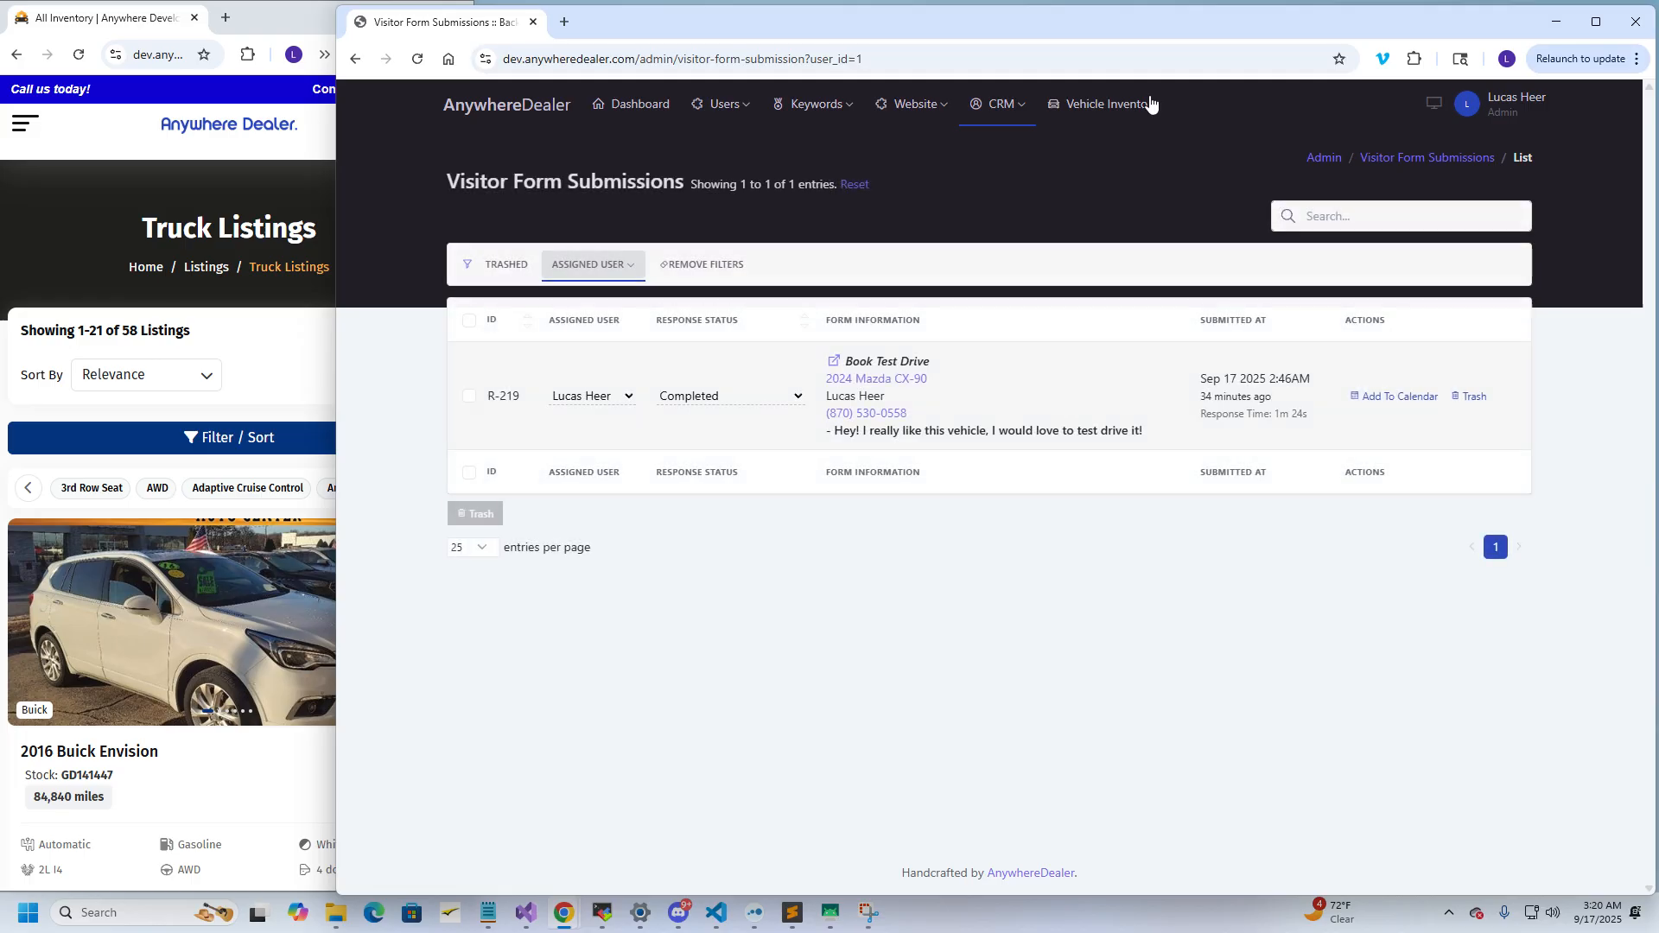
left_click_drag(1080, 32, 1094, 31)
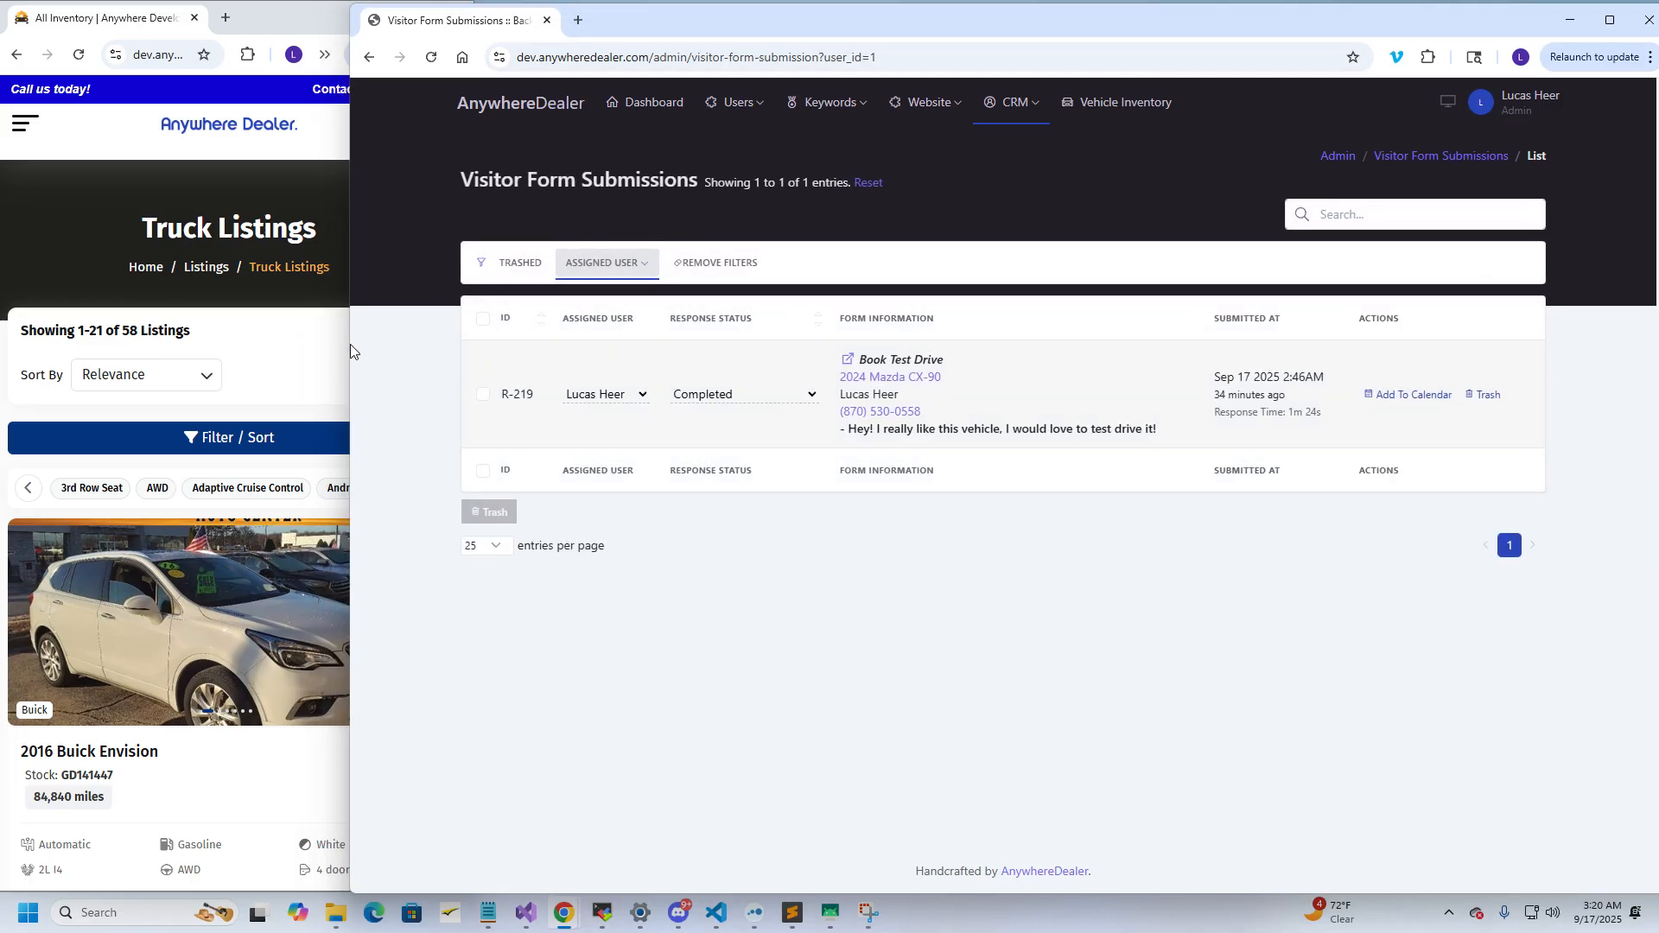
left_click_drag(349, 344, 356, 346)
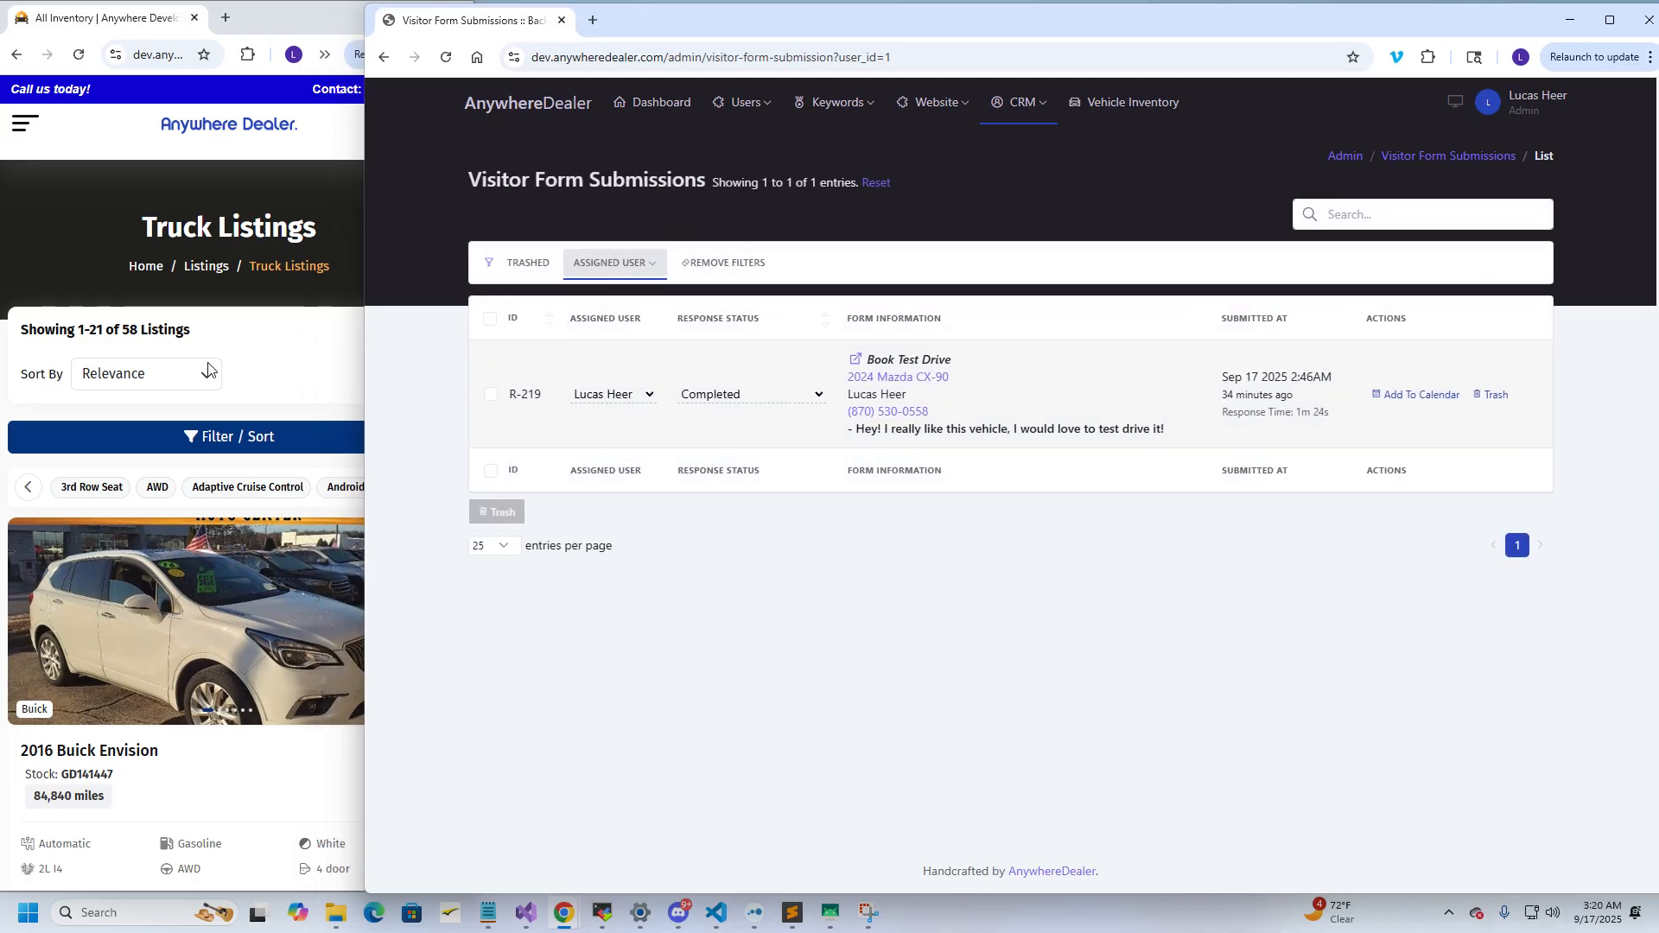
scroll(212, 367, "down", 1)
On the listings site, add the 2016 Buick Envision to comparison
left_click(254, 280)
scroll(313, 330, "up", 1)
scroll(311, 328, "down", 1)
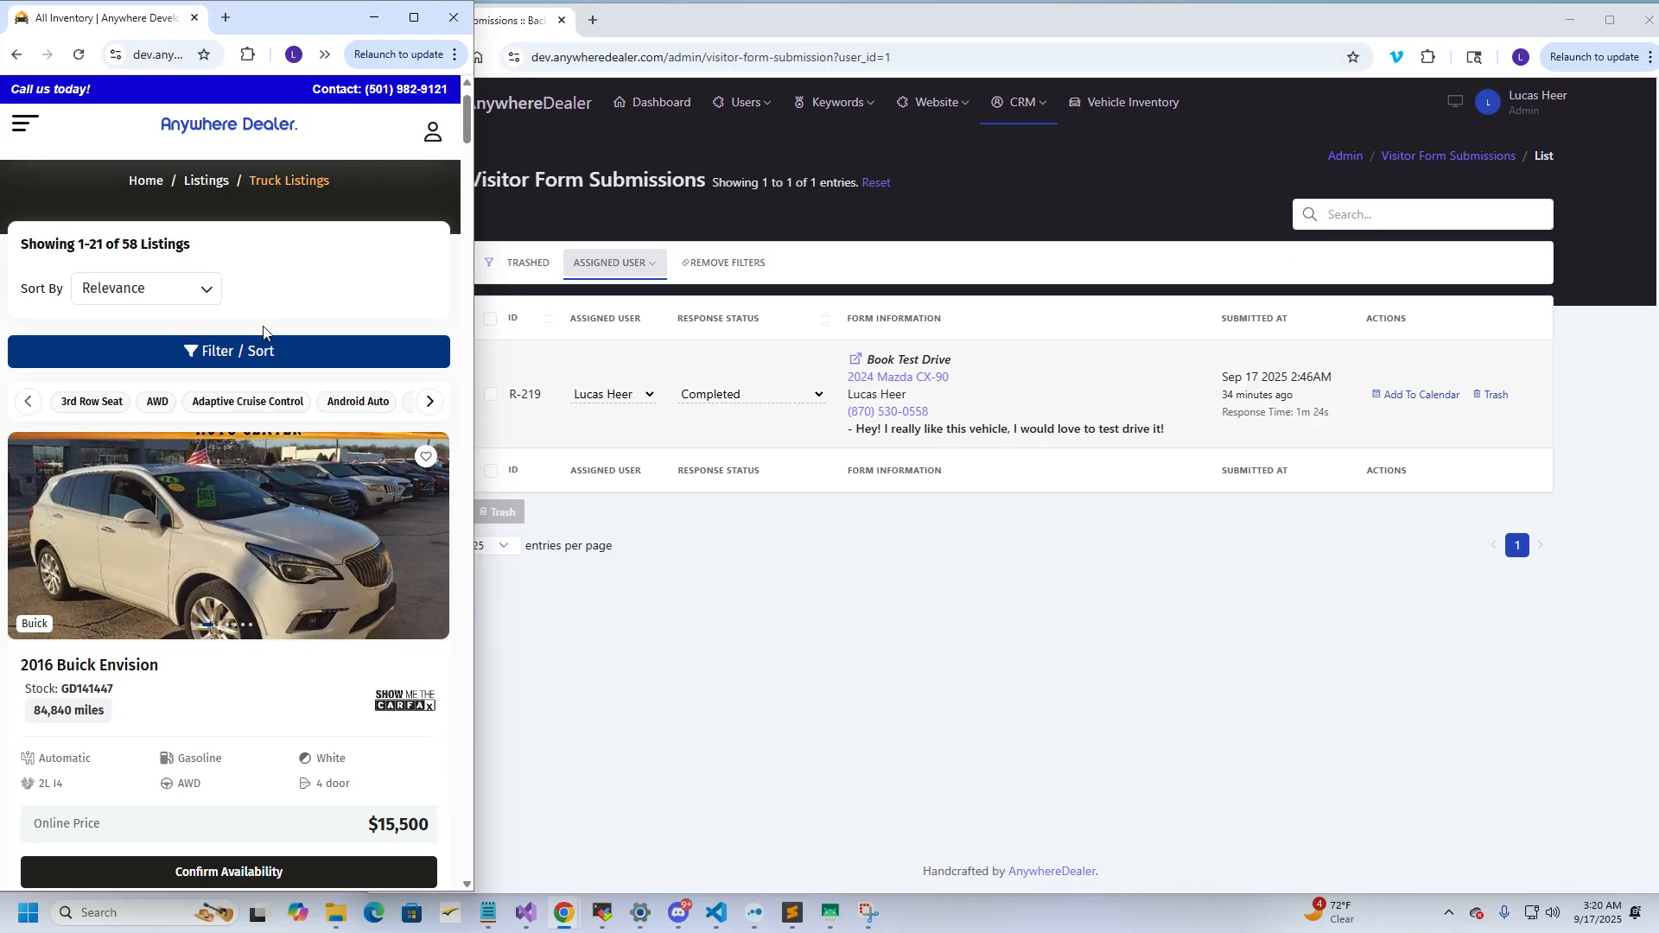
scroll(259, 388, "down", 3)
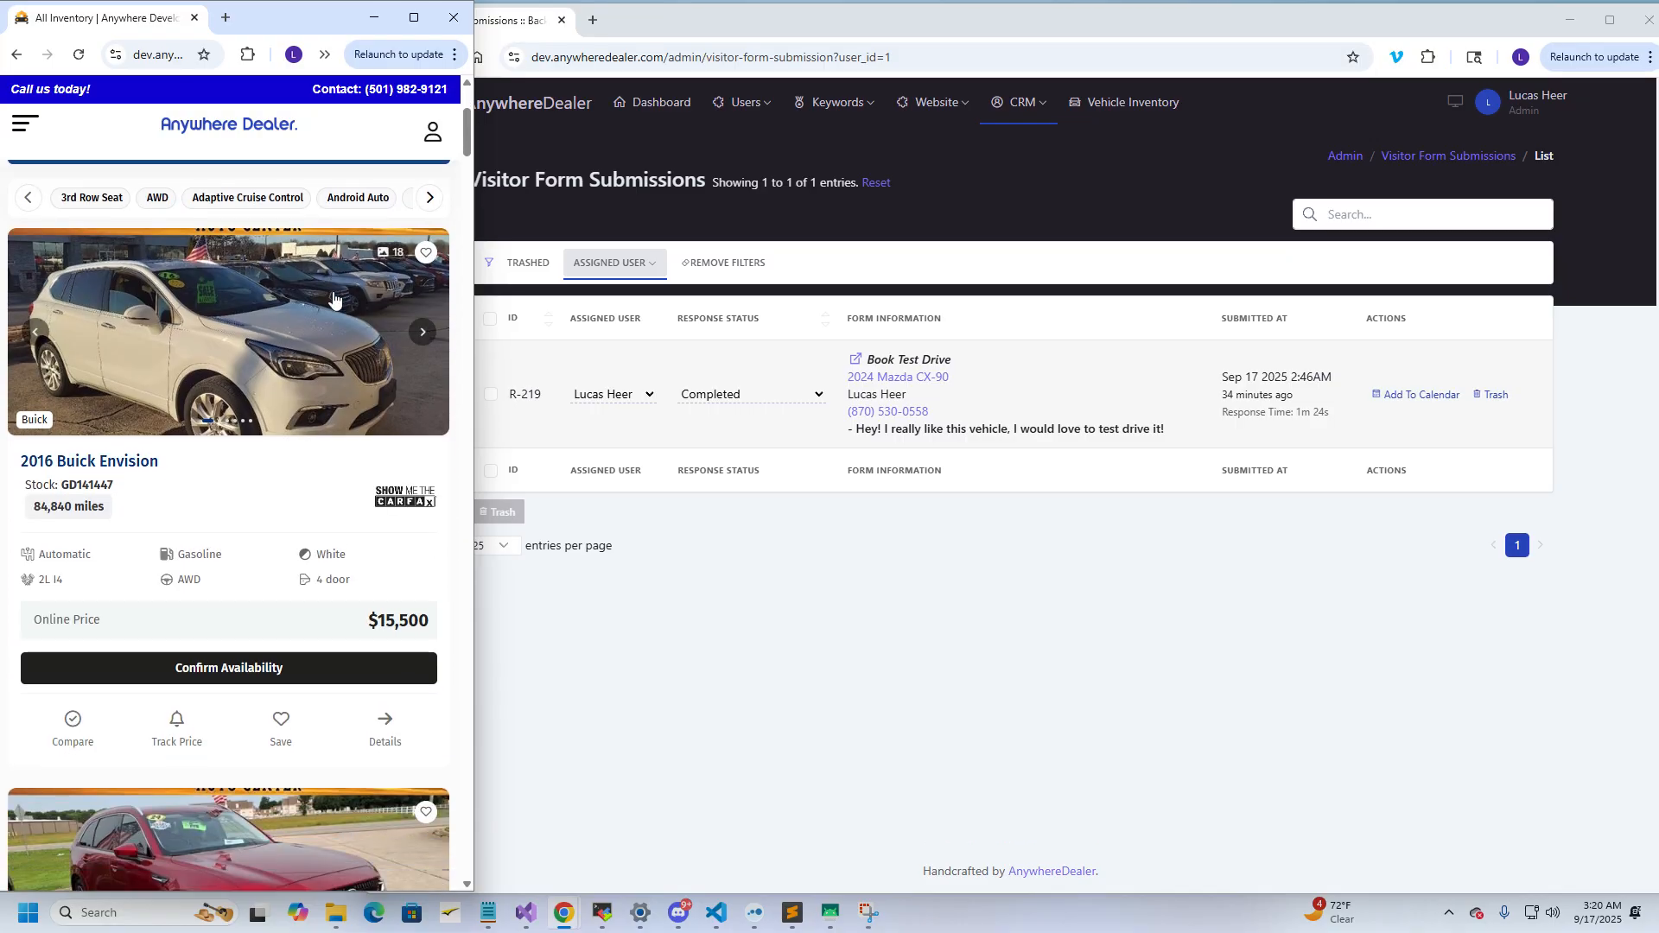
scroll(207, 553, "down", 1)
scroll(130, 575, "up", 1)
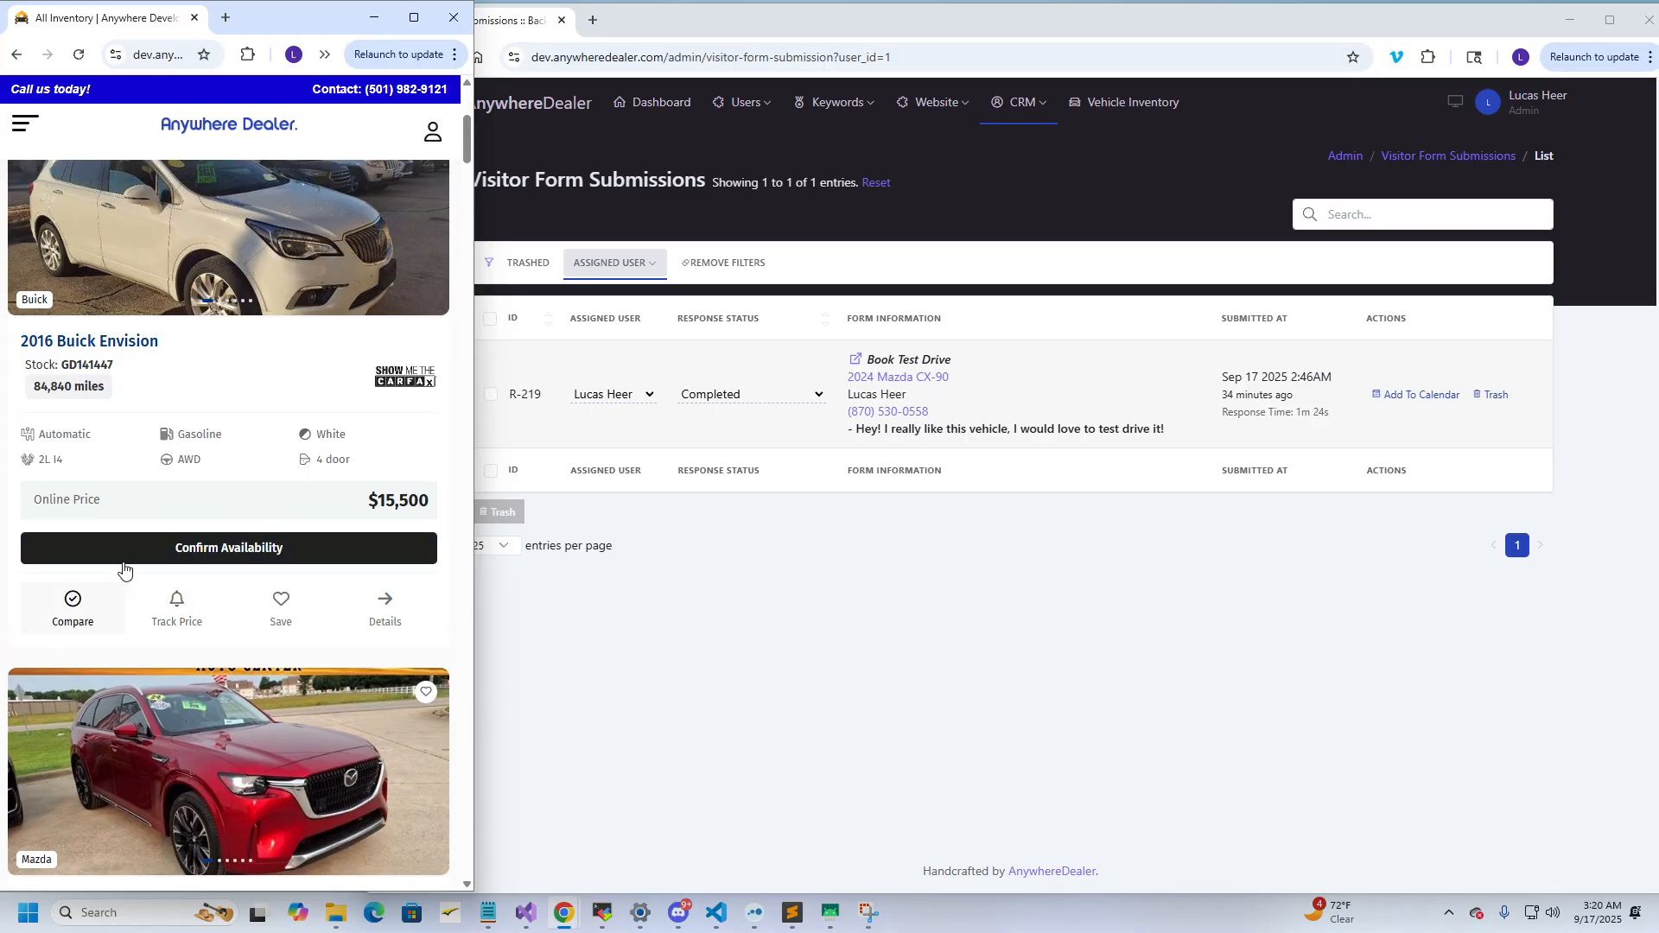
left_click(73, 672)
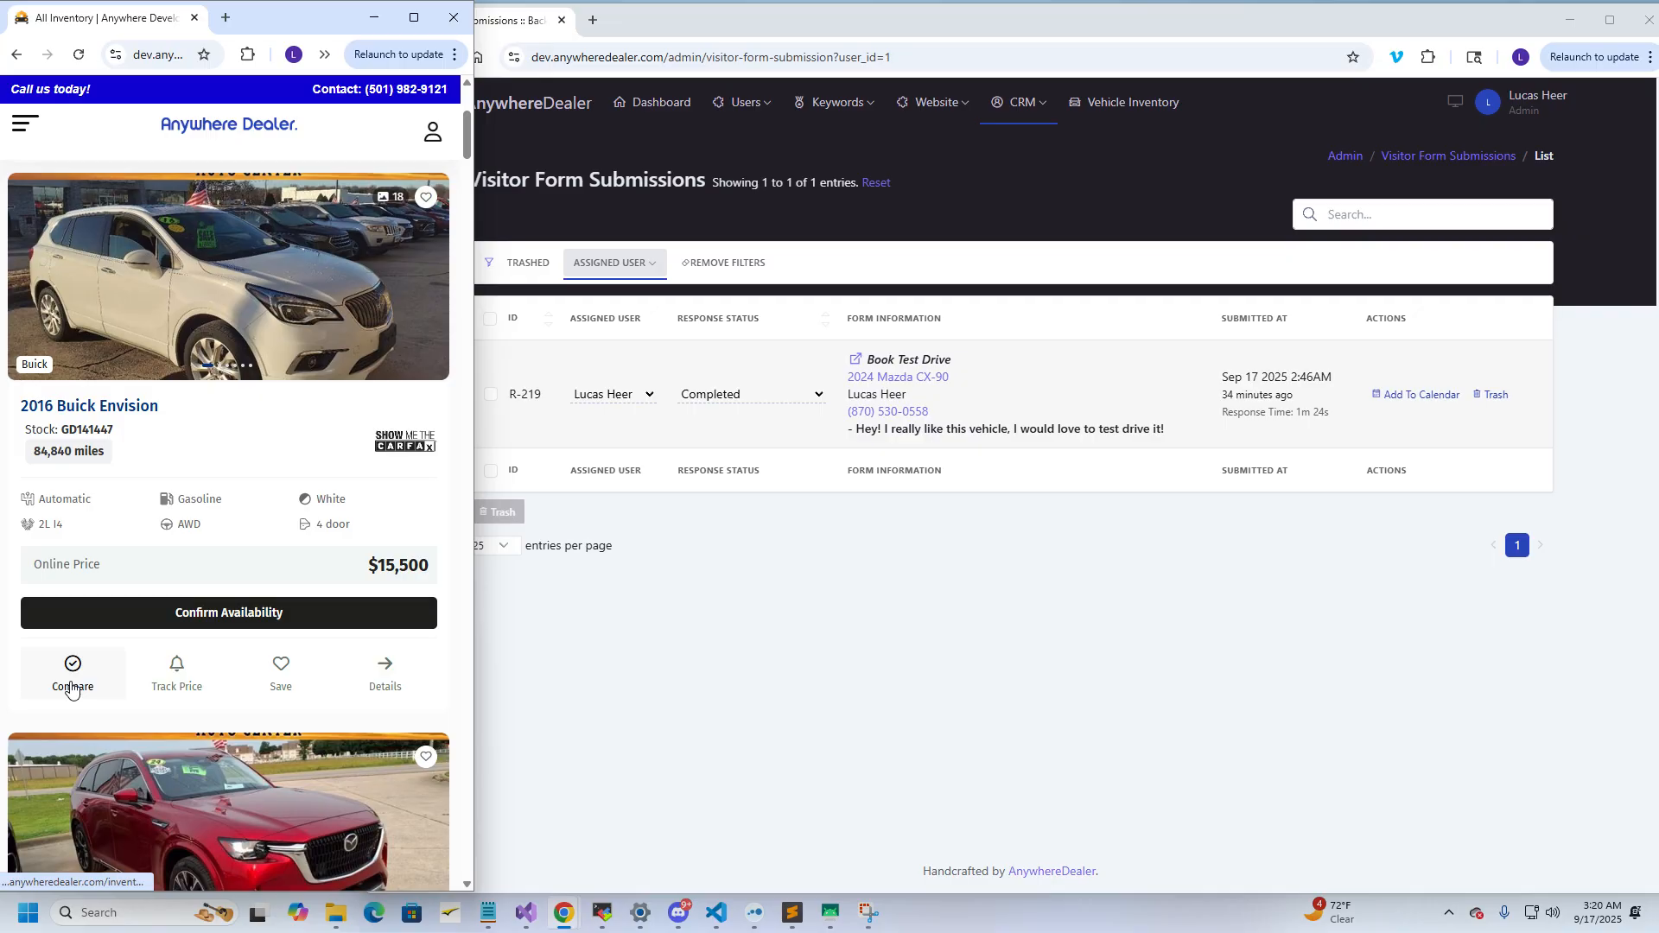
Save the Buick Envision as a favourite and add the Mazda CX-90 and Chrysler Pacifica to compare
left_click(250, 675)
scroll(252, 553, "down", 6)
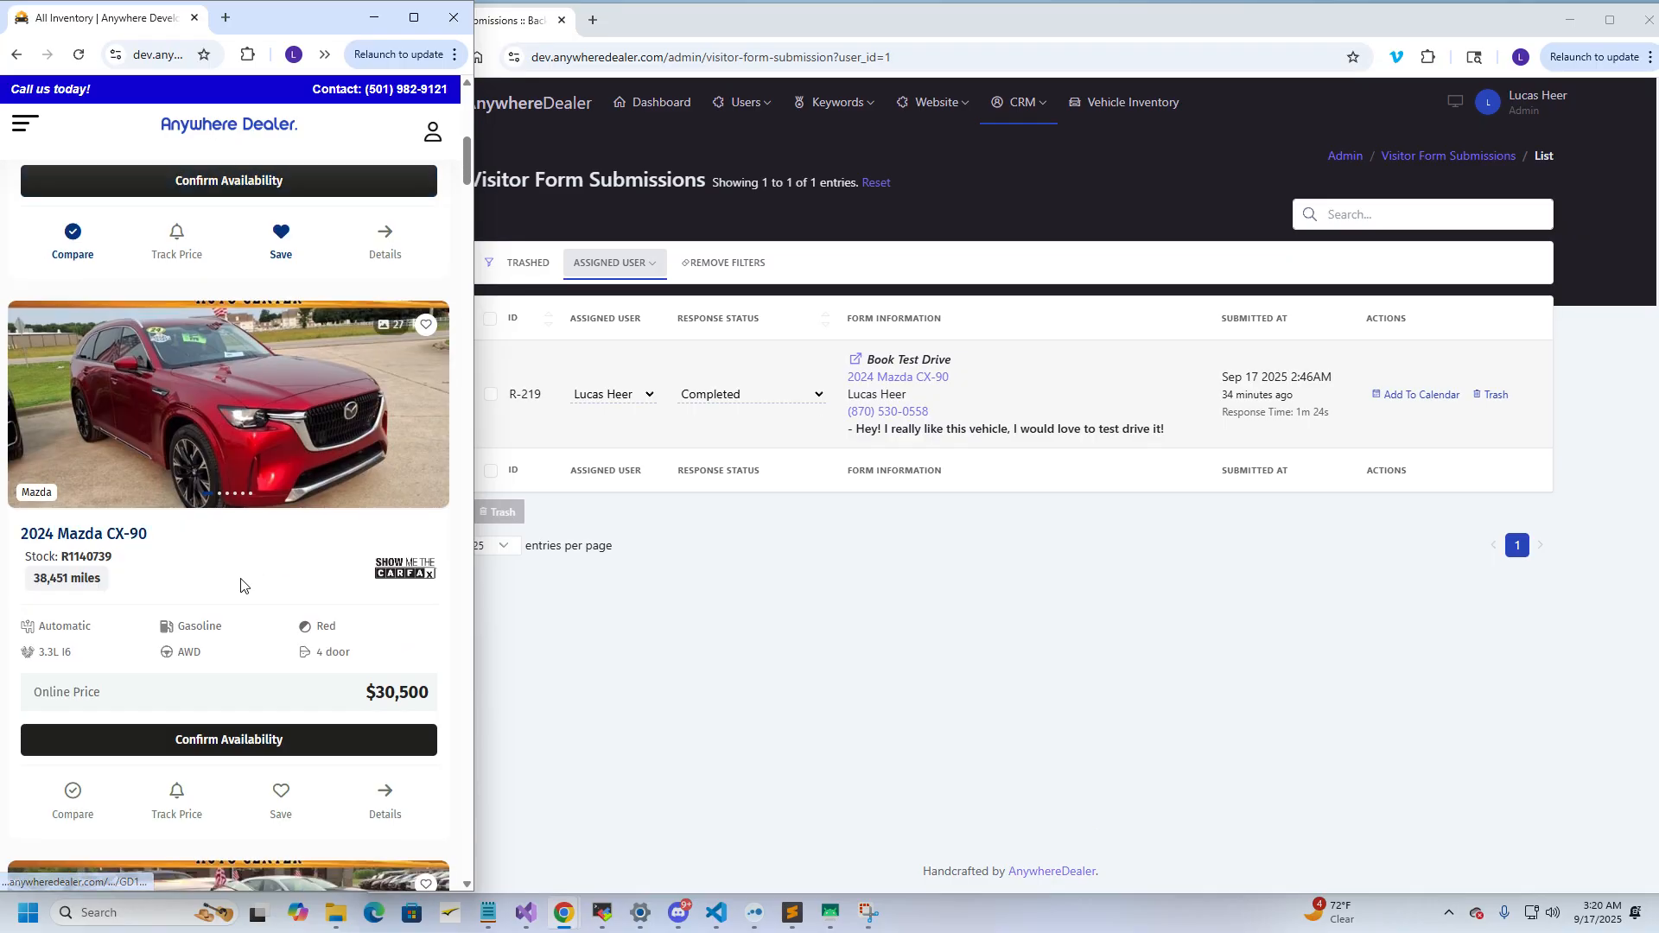
scroll(260, 648, "down", 1)
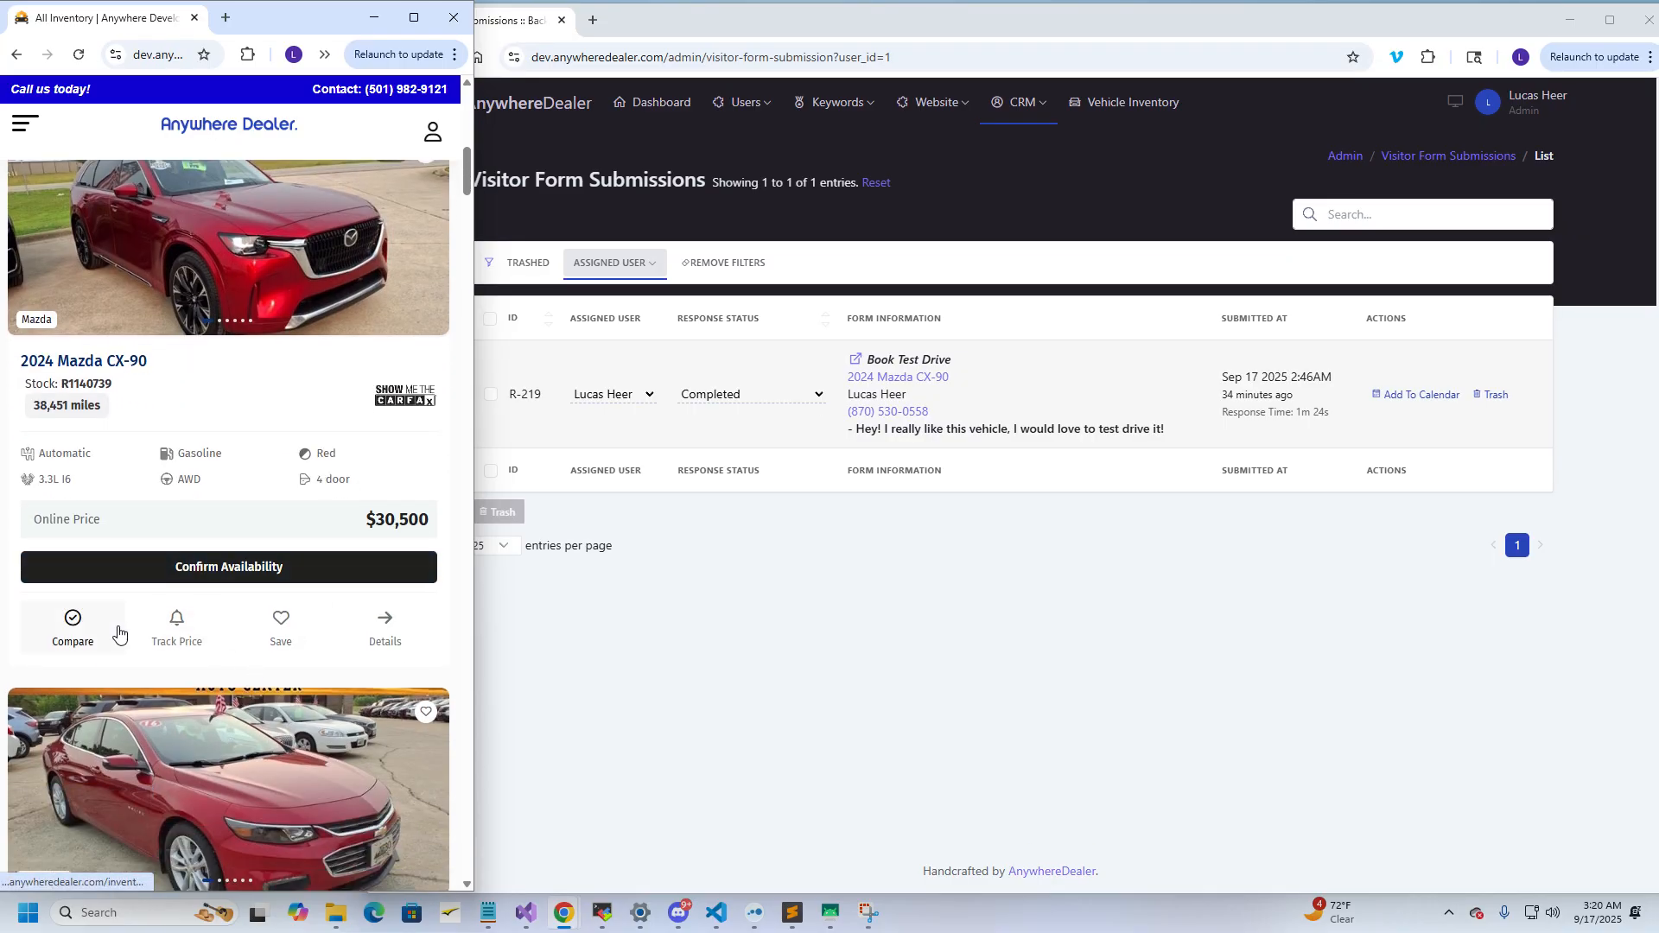
left_click(72, 622)
scroll(267, 484, "down", 9)
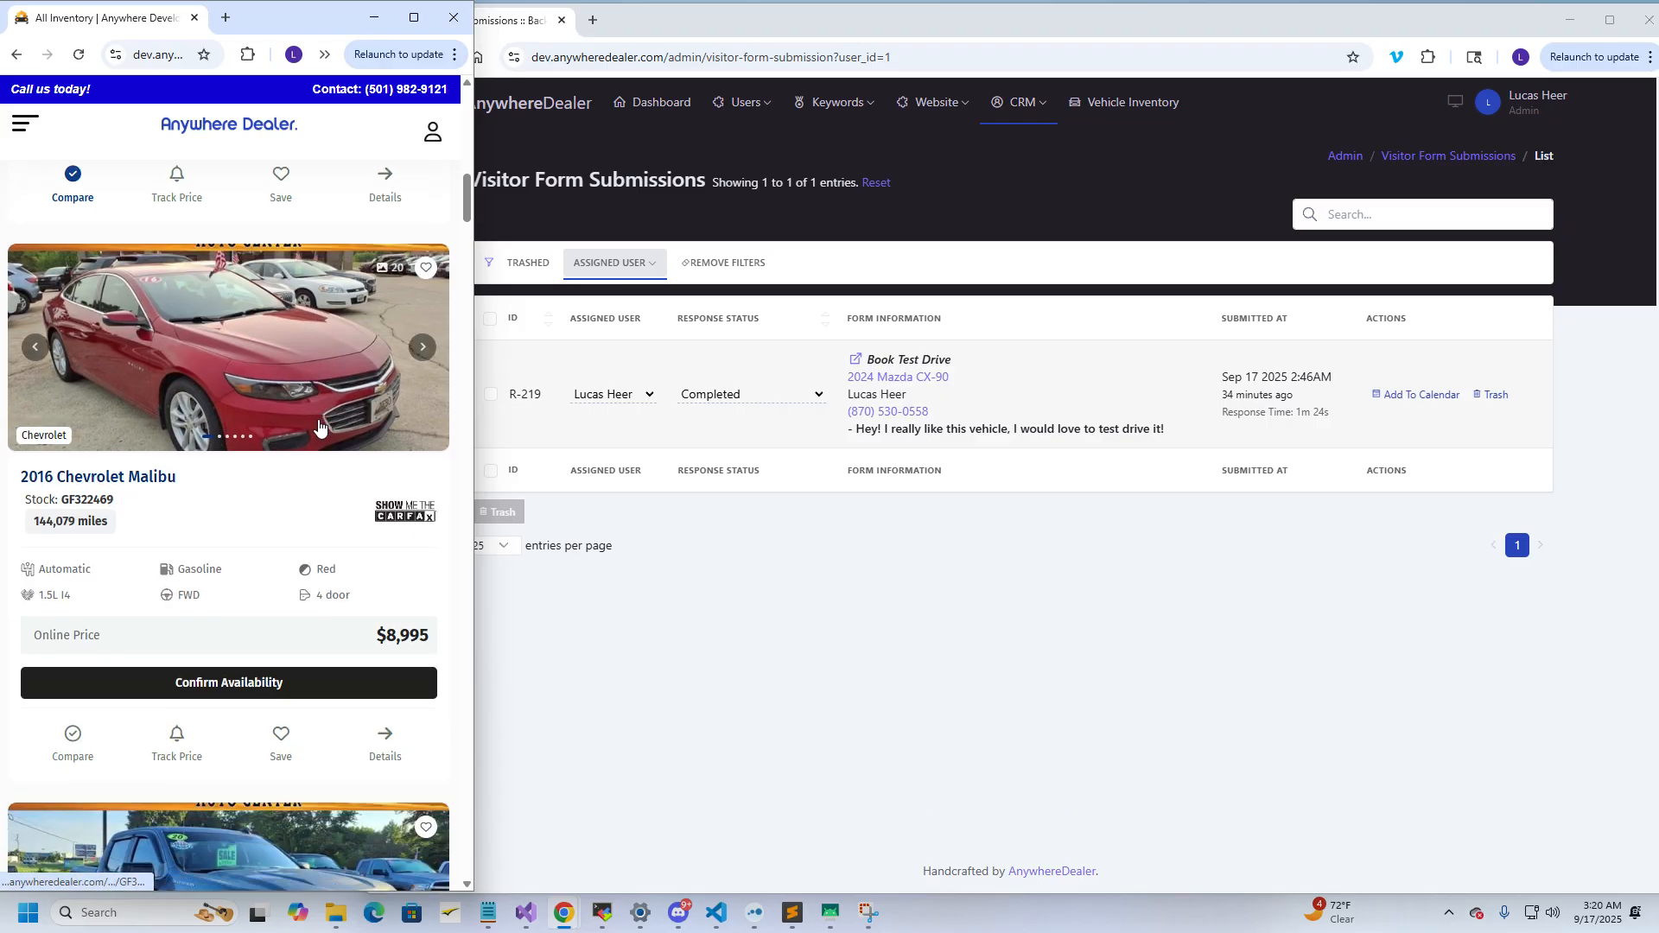
scroll(267, 423, "down", 9)
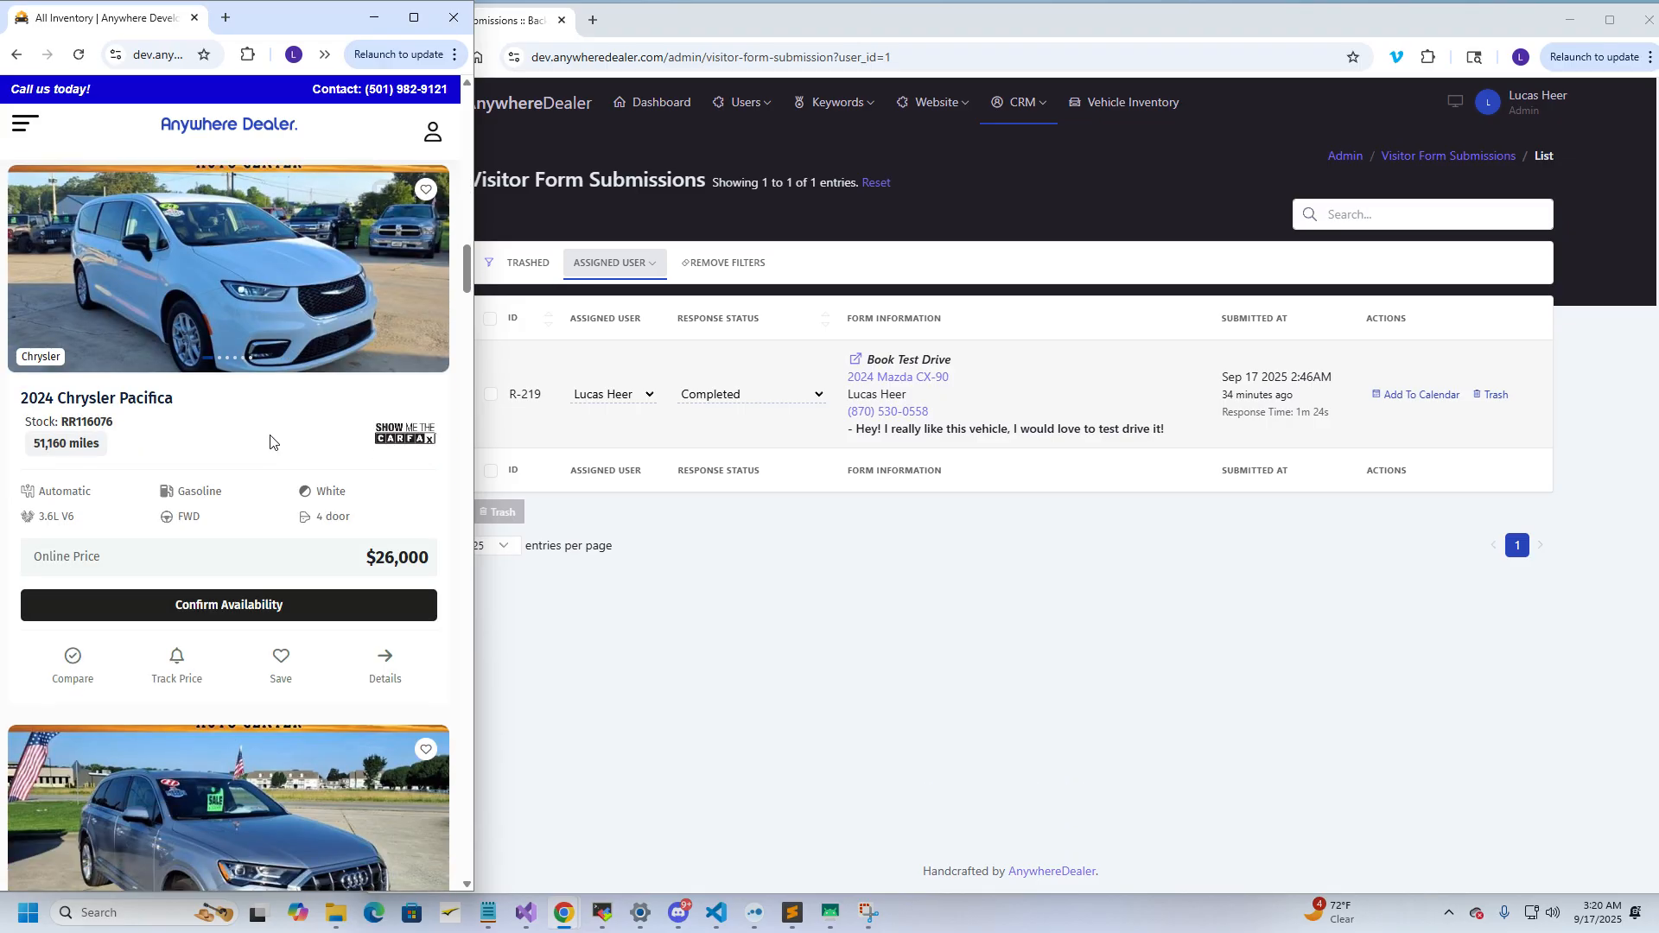
left_click(72, 661)
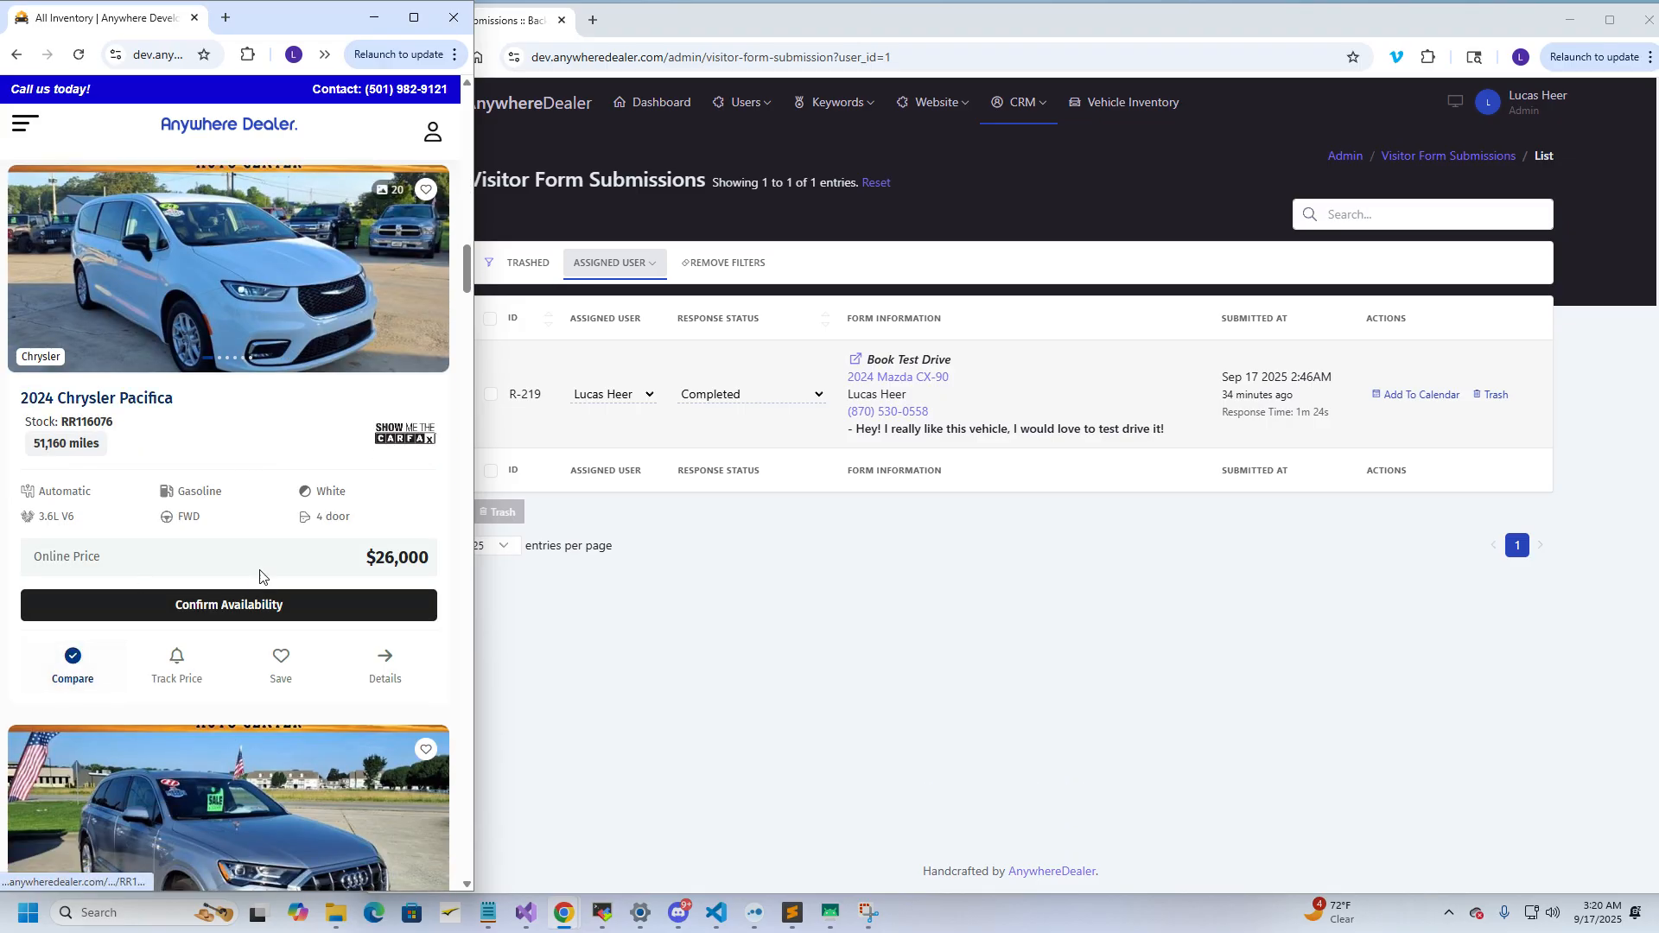
Add the 2020 Chevrolet Silverado 1500 to comparison and save it as a favourite
scroll(287, 547, "down", 5)
scroll(250, 596, "up", 2)
scroll(234, 618, "down", 5)
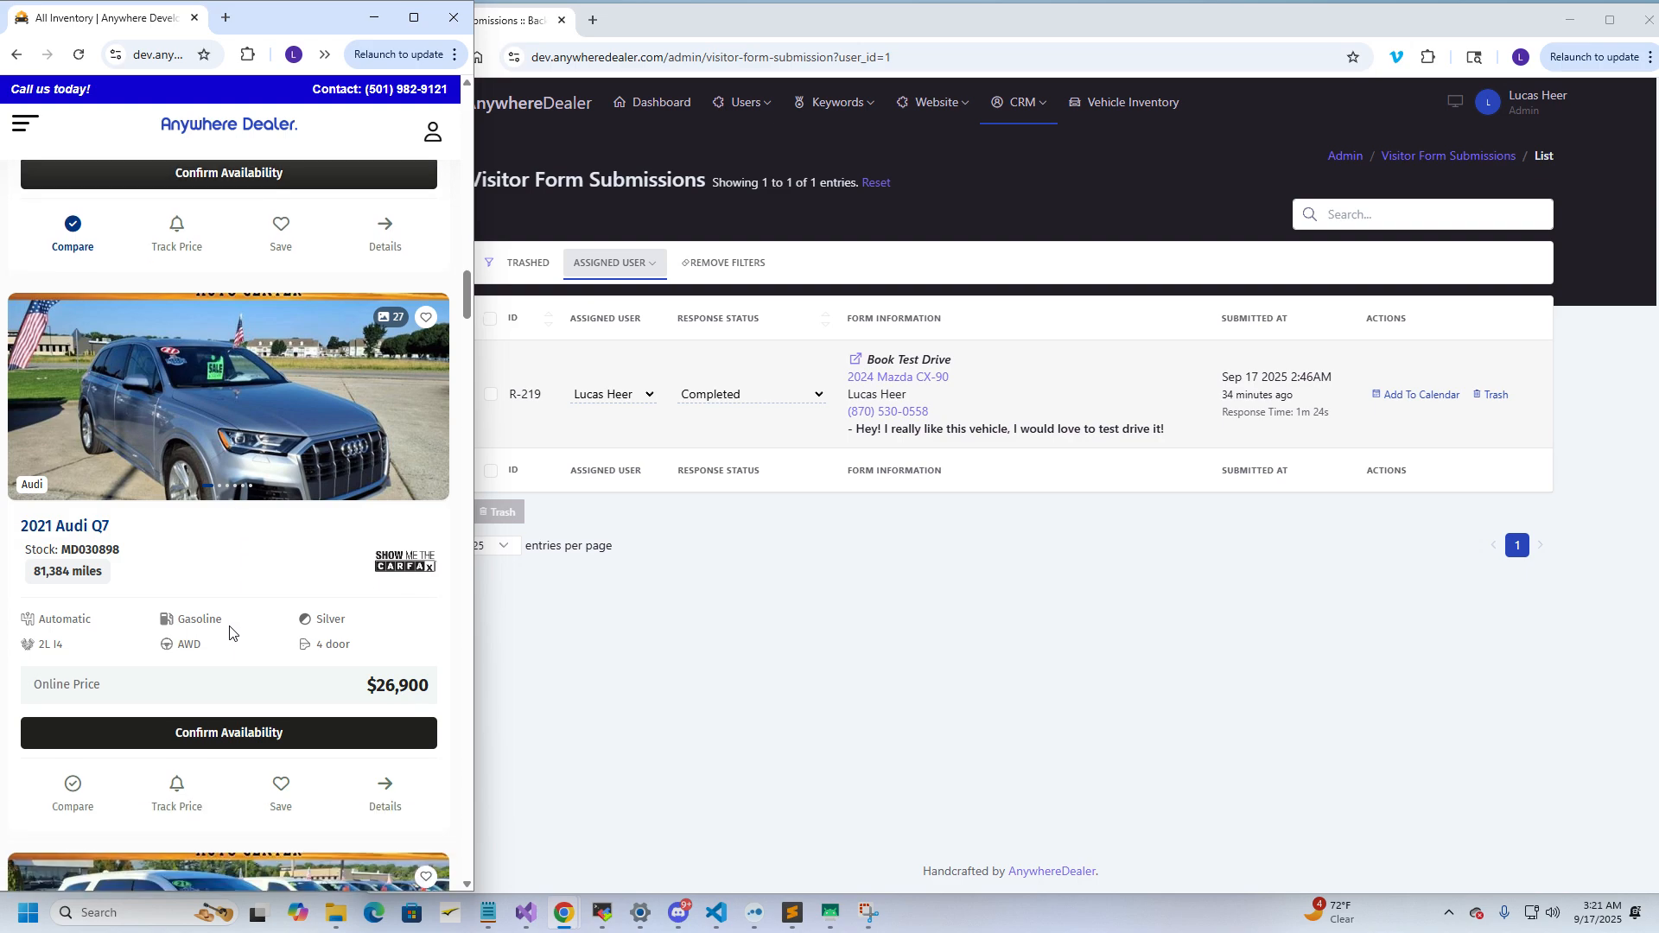
scroll(234, 619, "up", 16)
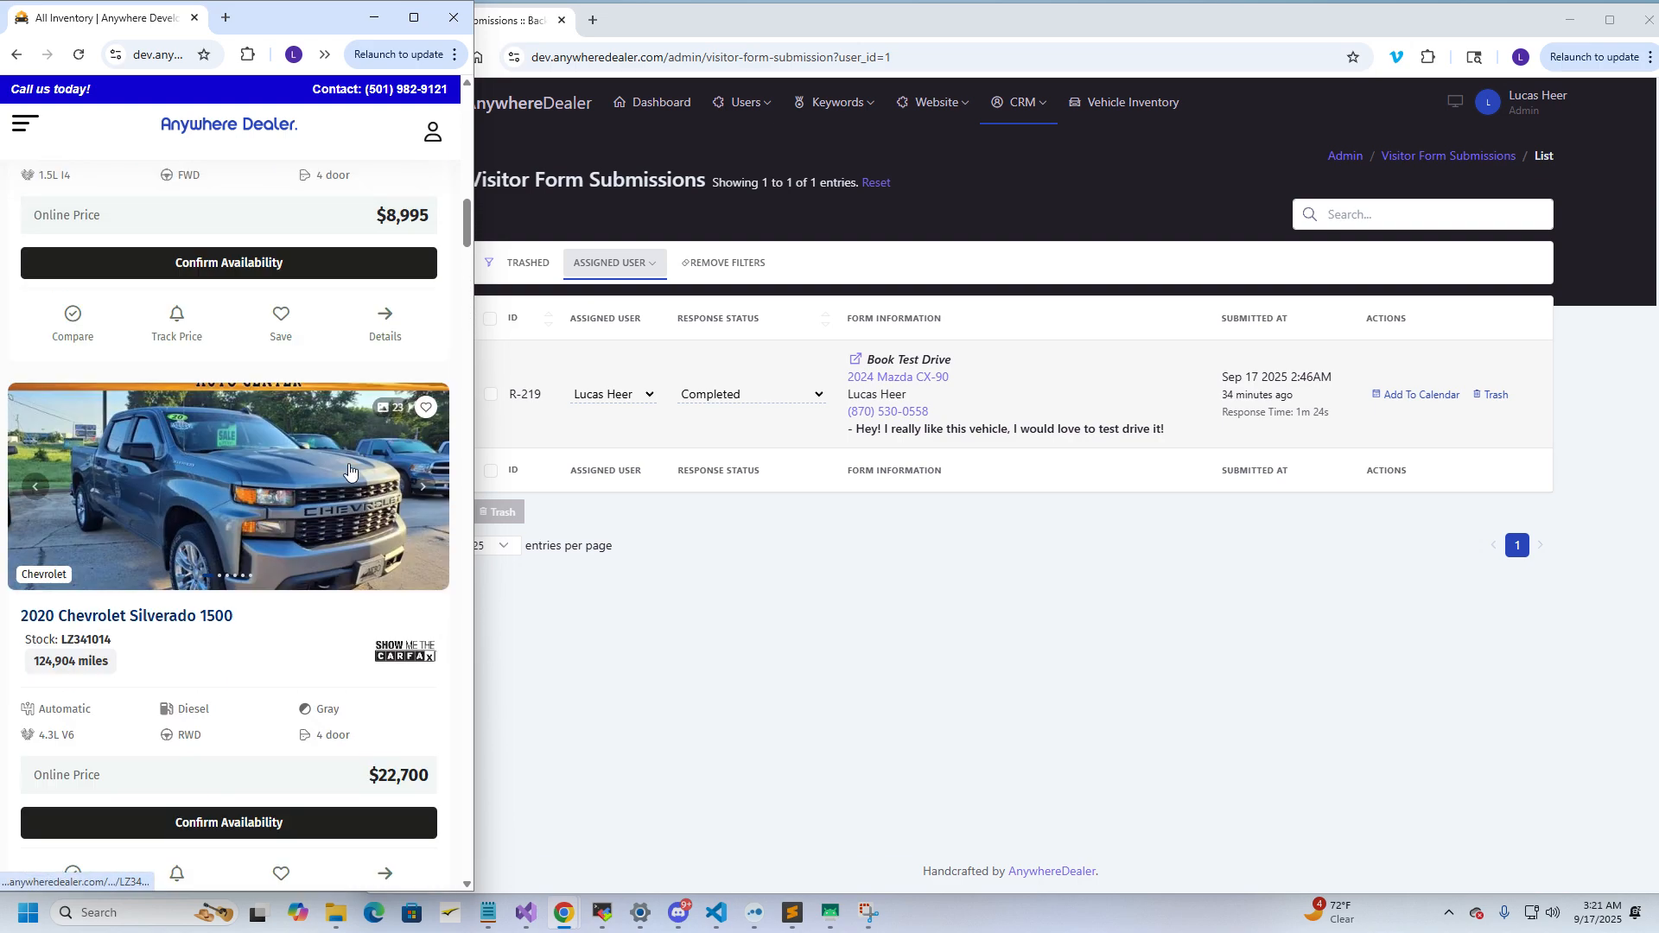
scroll(199, 635, "down", 1)
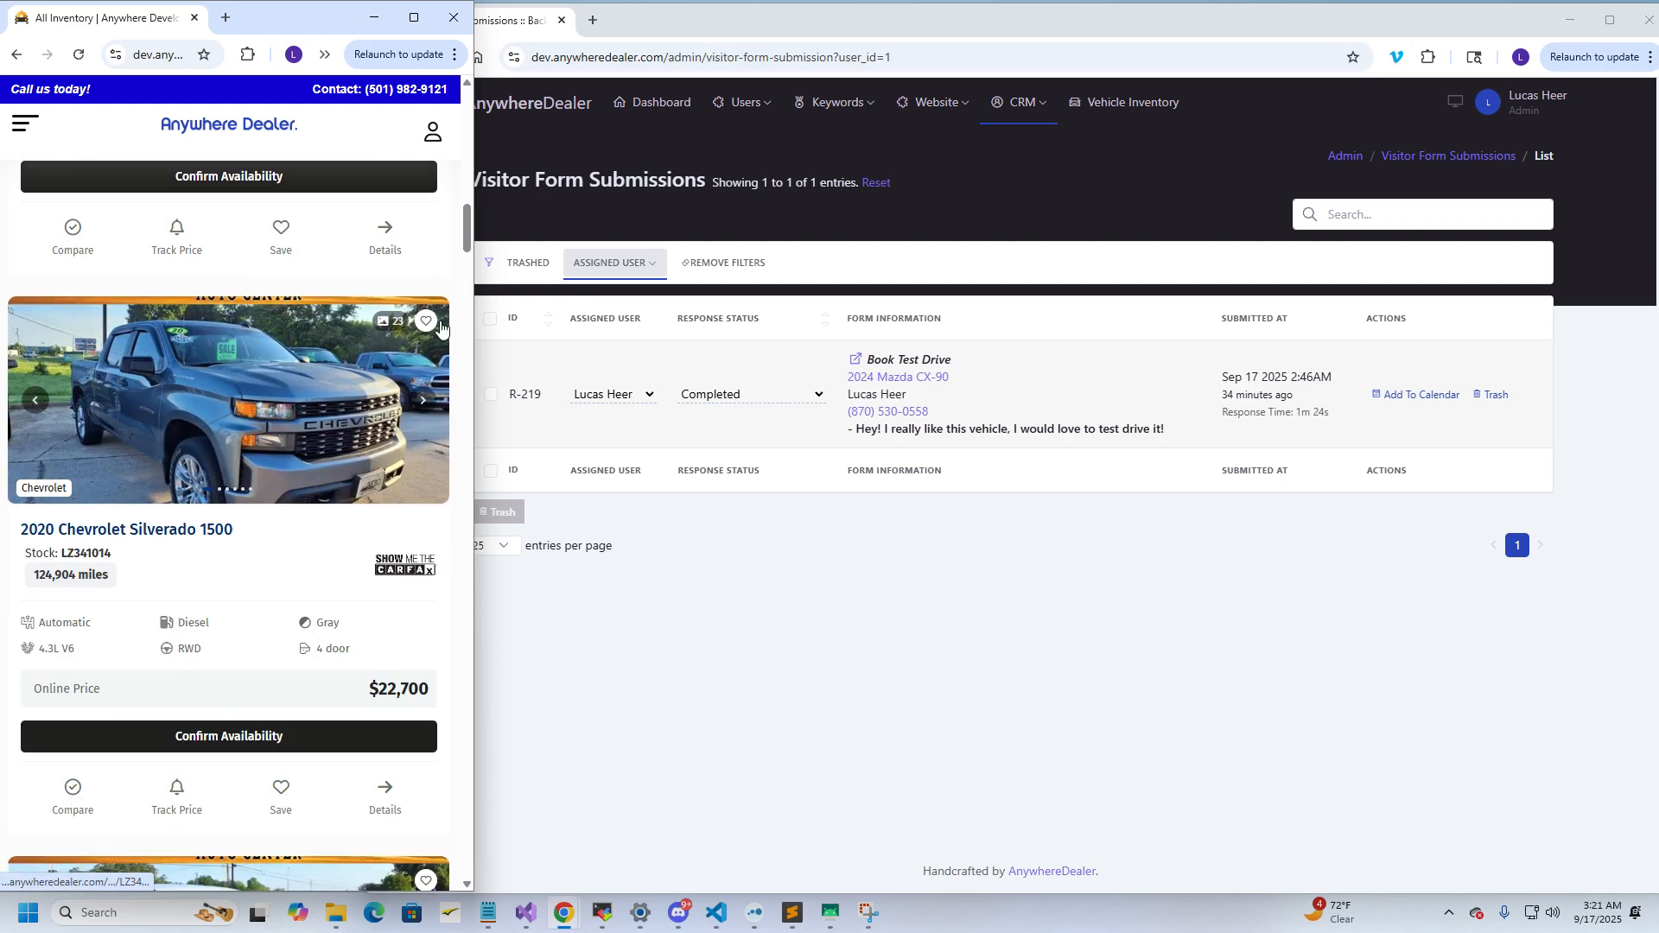
left_click(73, 788)
left_click(279, 789)
Swipe through the Silverado's photos and open its 1500 Custom detail page
left_click_drag(281, 439, 45, 450)
left_click_drag(304, 434, 67, 444)
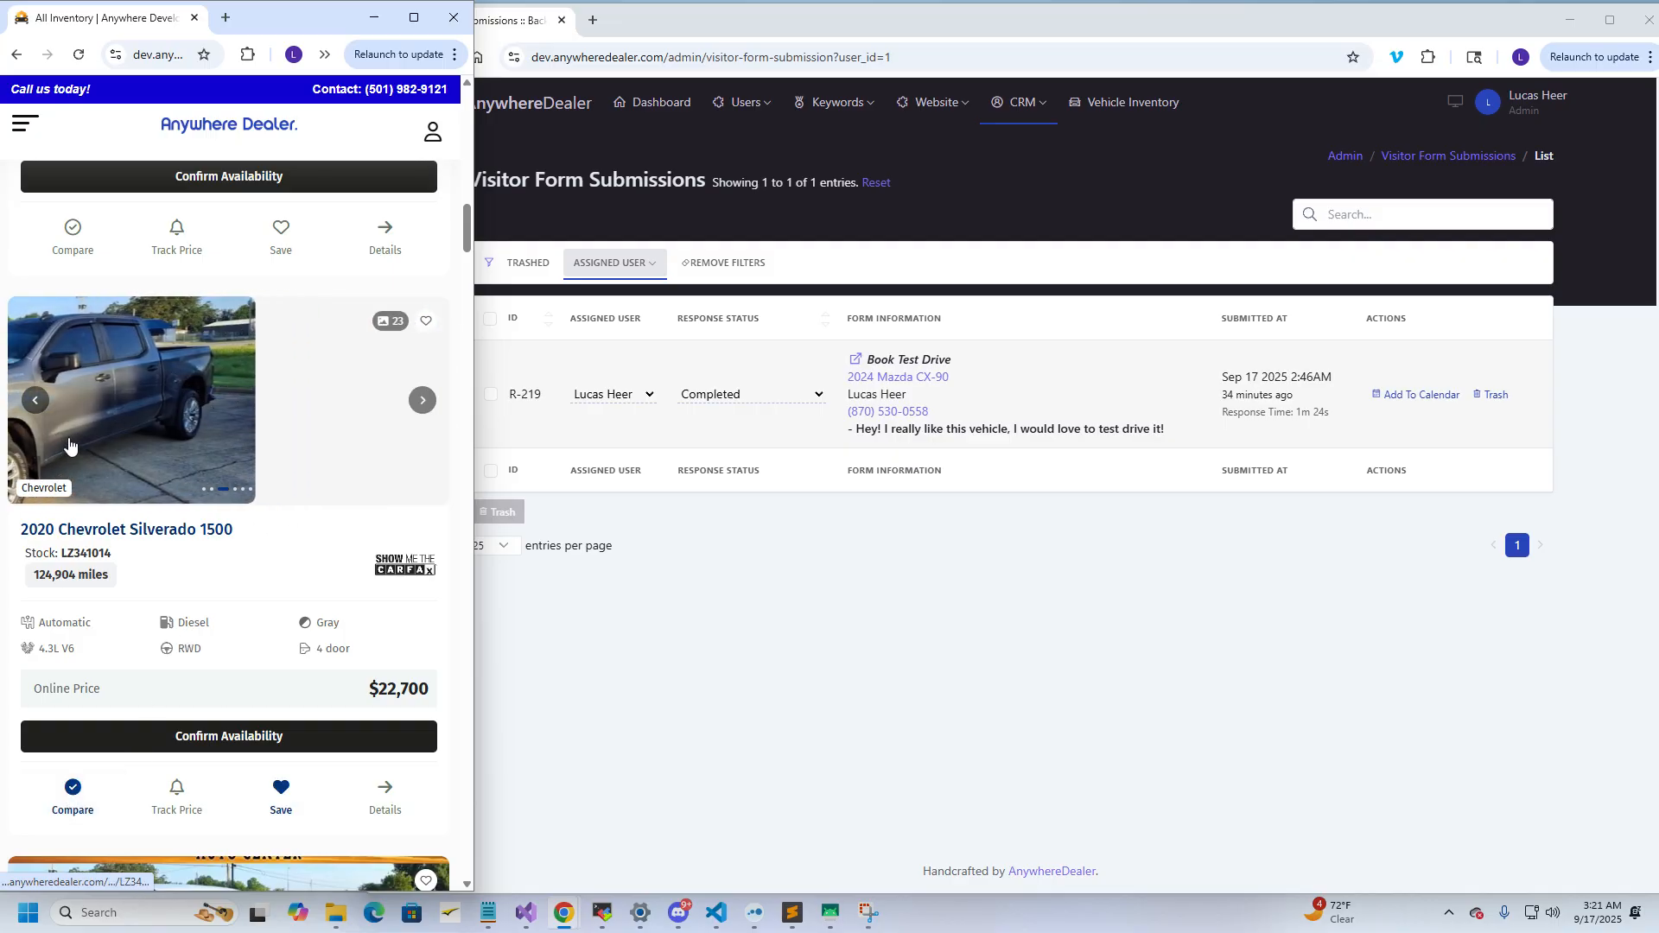
left_click_drag(243, 429, 54, 439)
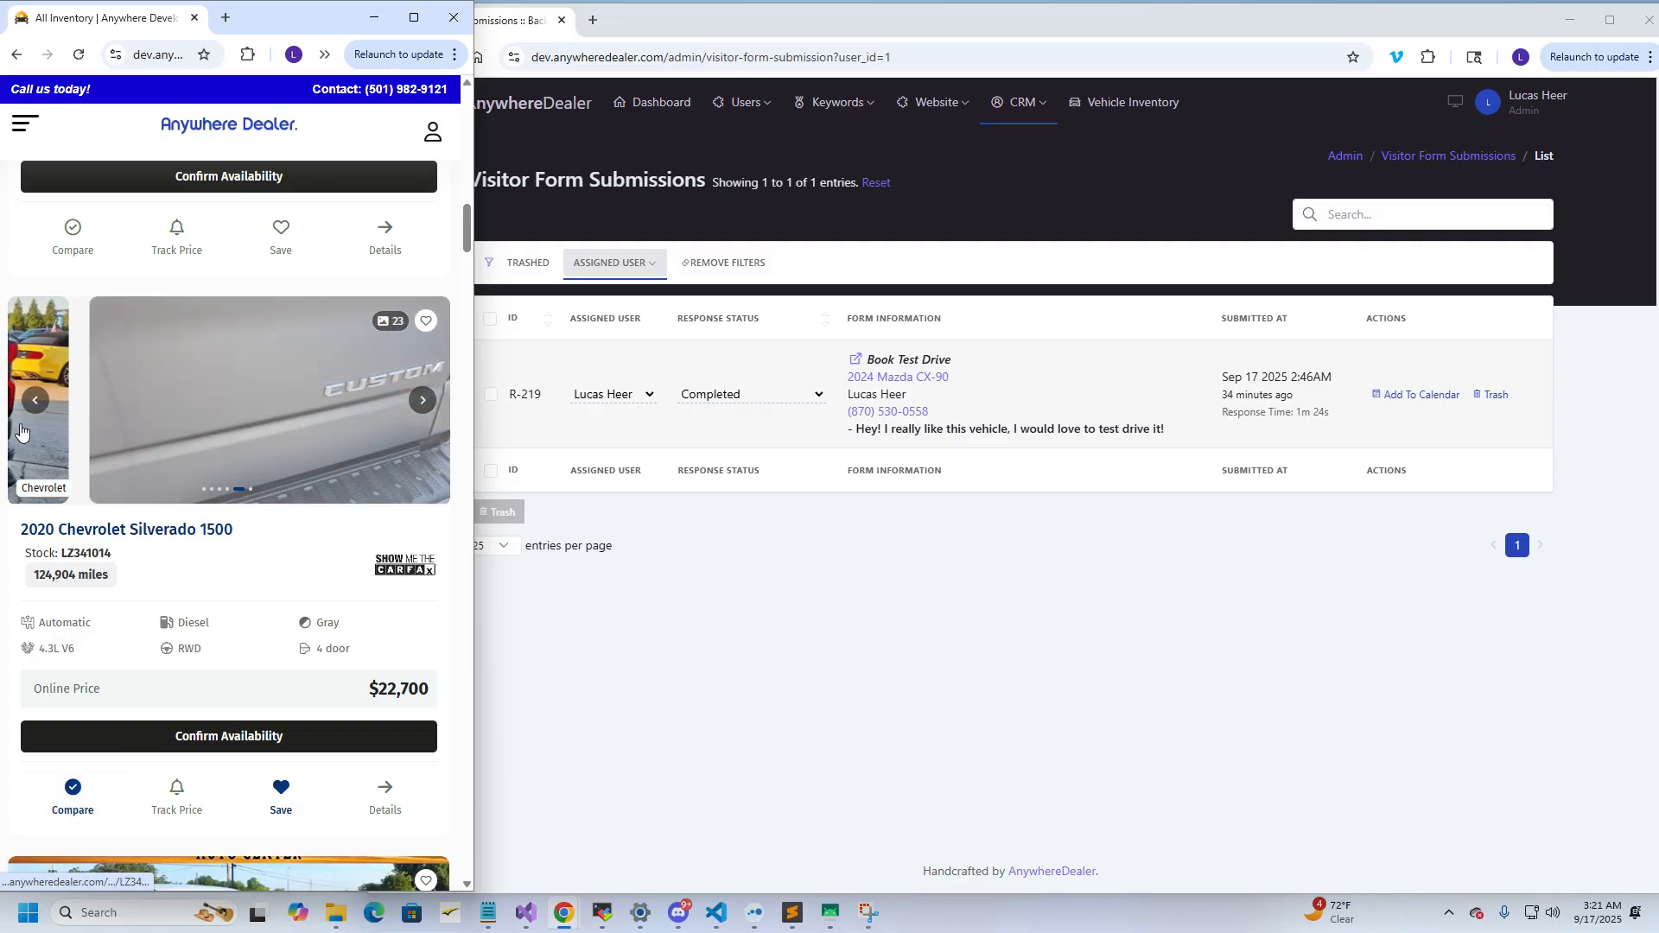
left_click(228, 415)
Enter the customer's full name and phone number, plus the comment 'I want to test drive this truck please.'
scroll(277, 436, "down", 2)
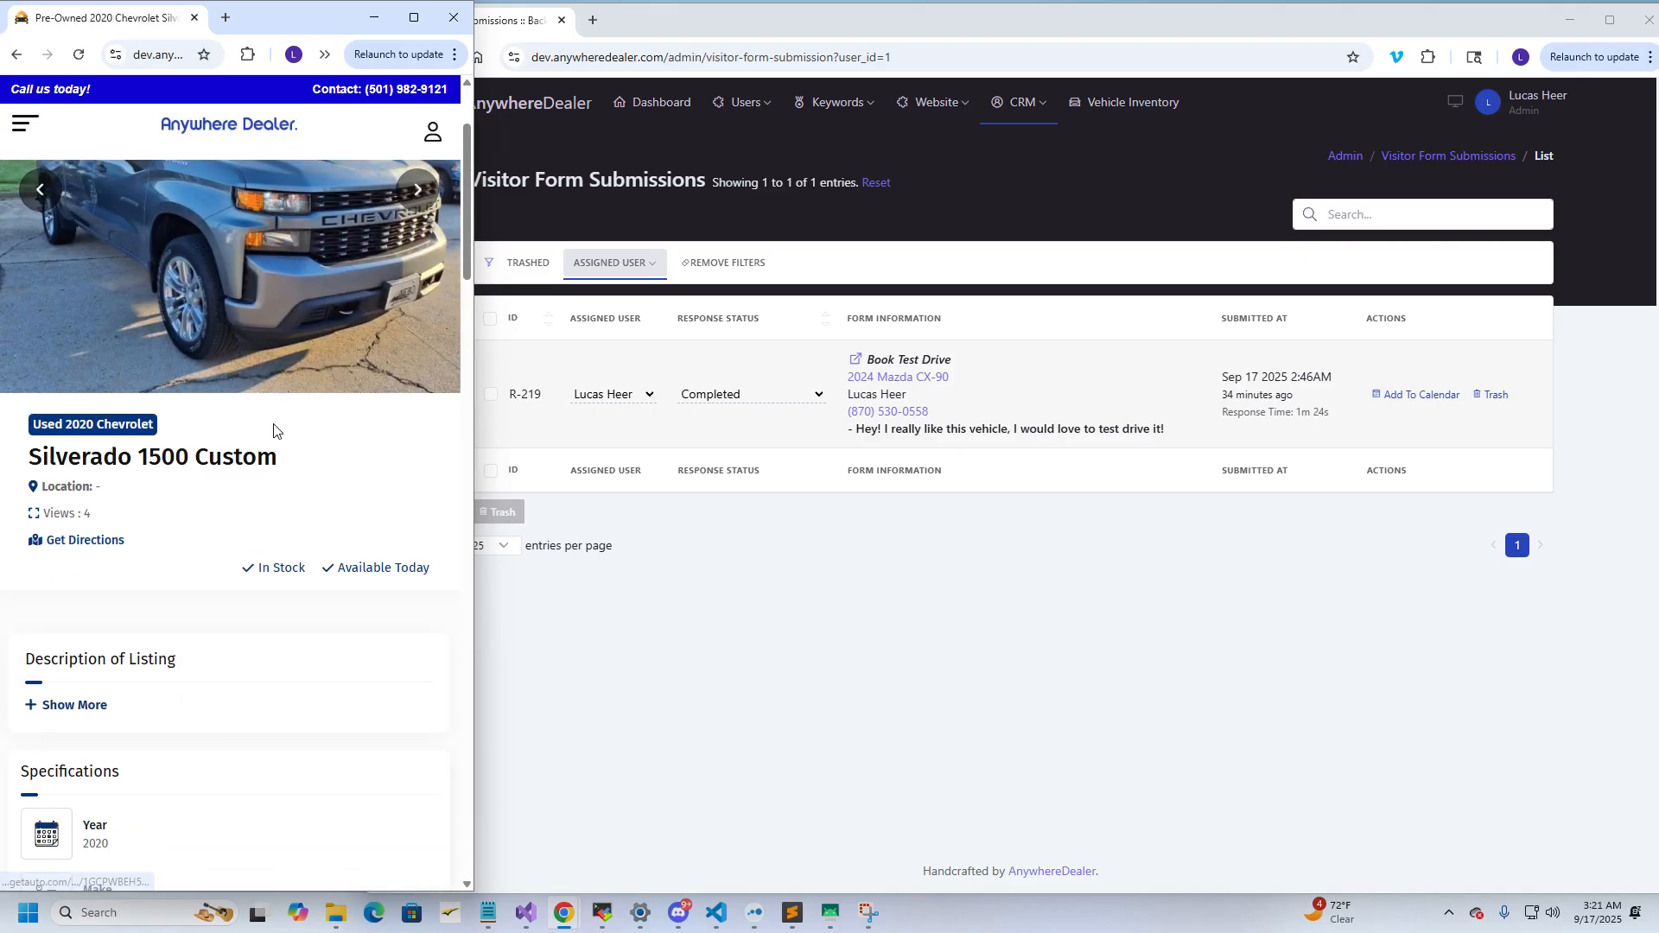
scroll(273, 431, "down", 15)
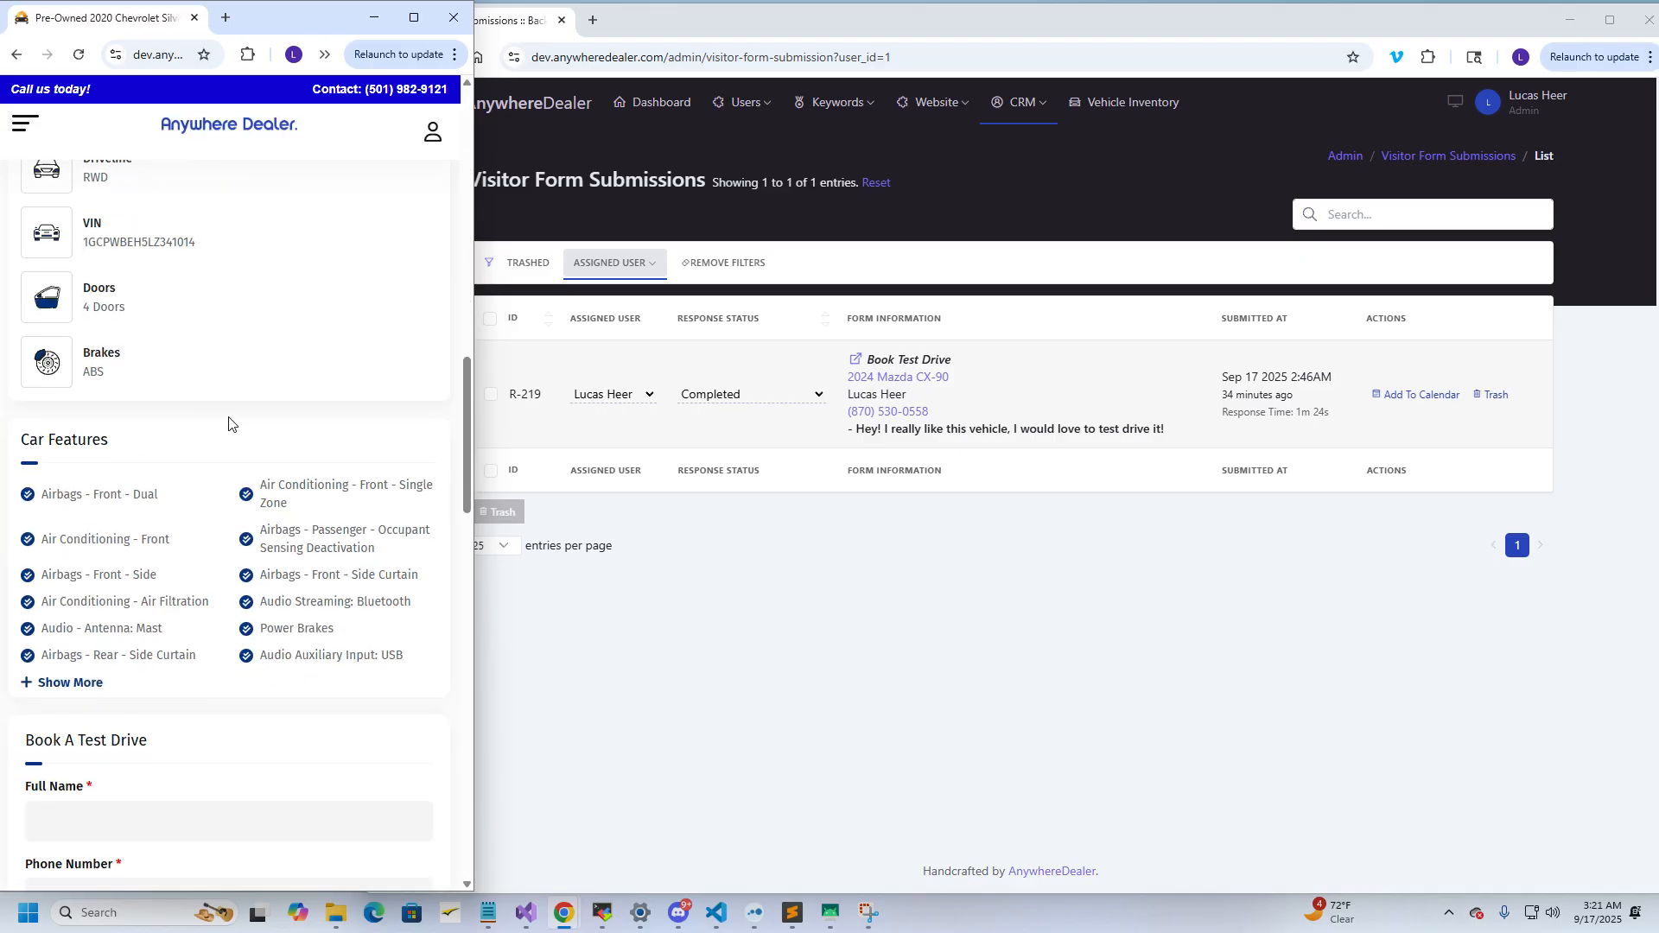
scroll(220, 421, "down", 5)
scroll(208, 418, "up", 4)
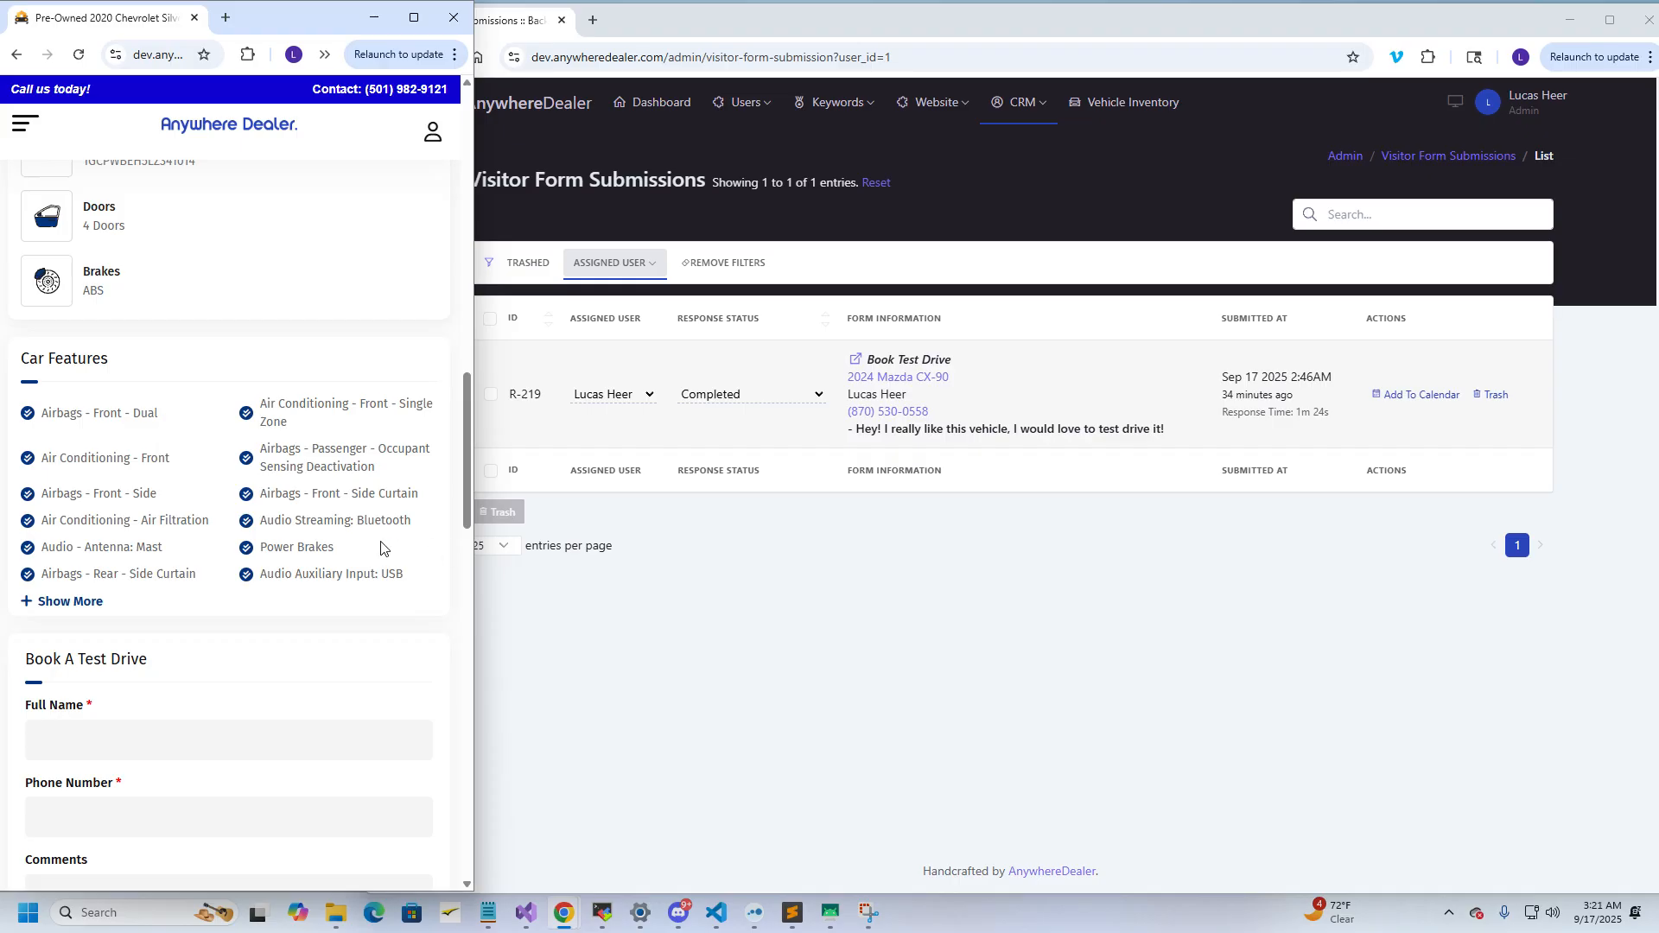
scroll(384, 544, "down", 3)
left_click(168, 478)
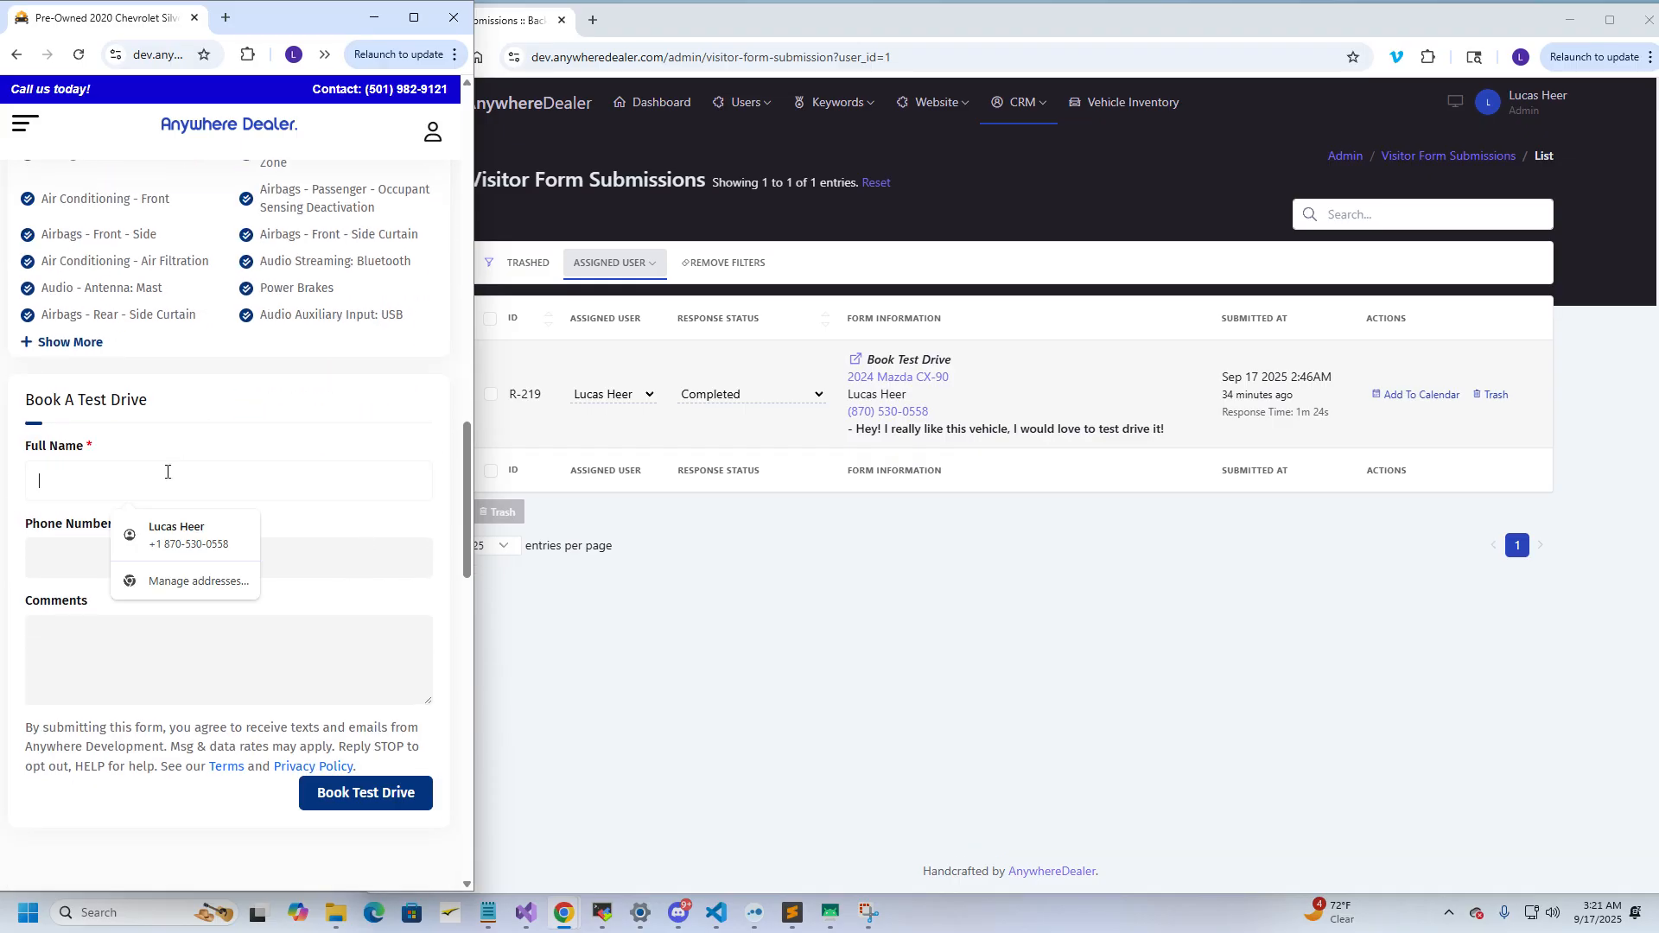
type("Lucas h")
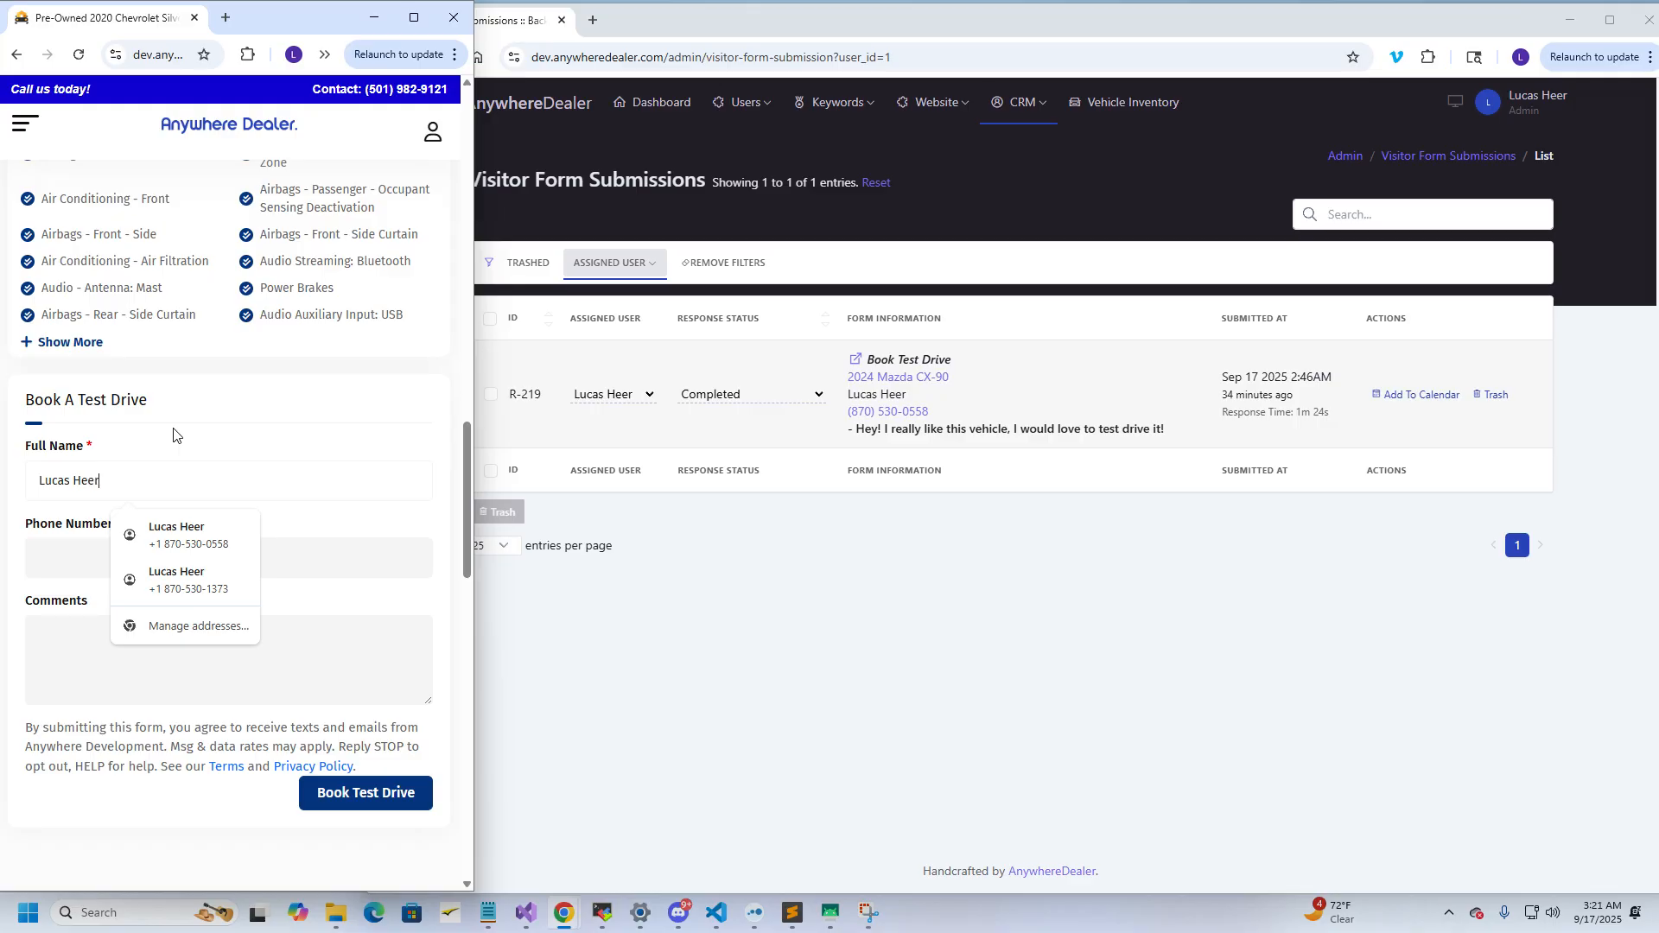
key("Tab")
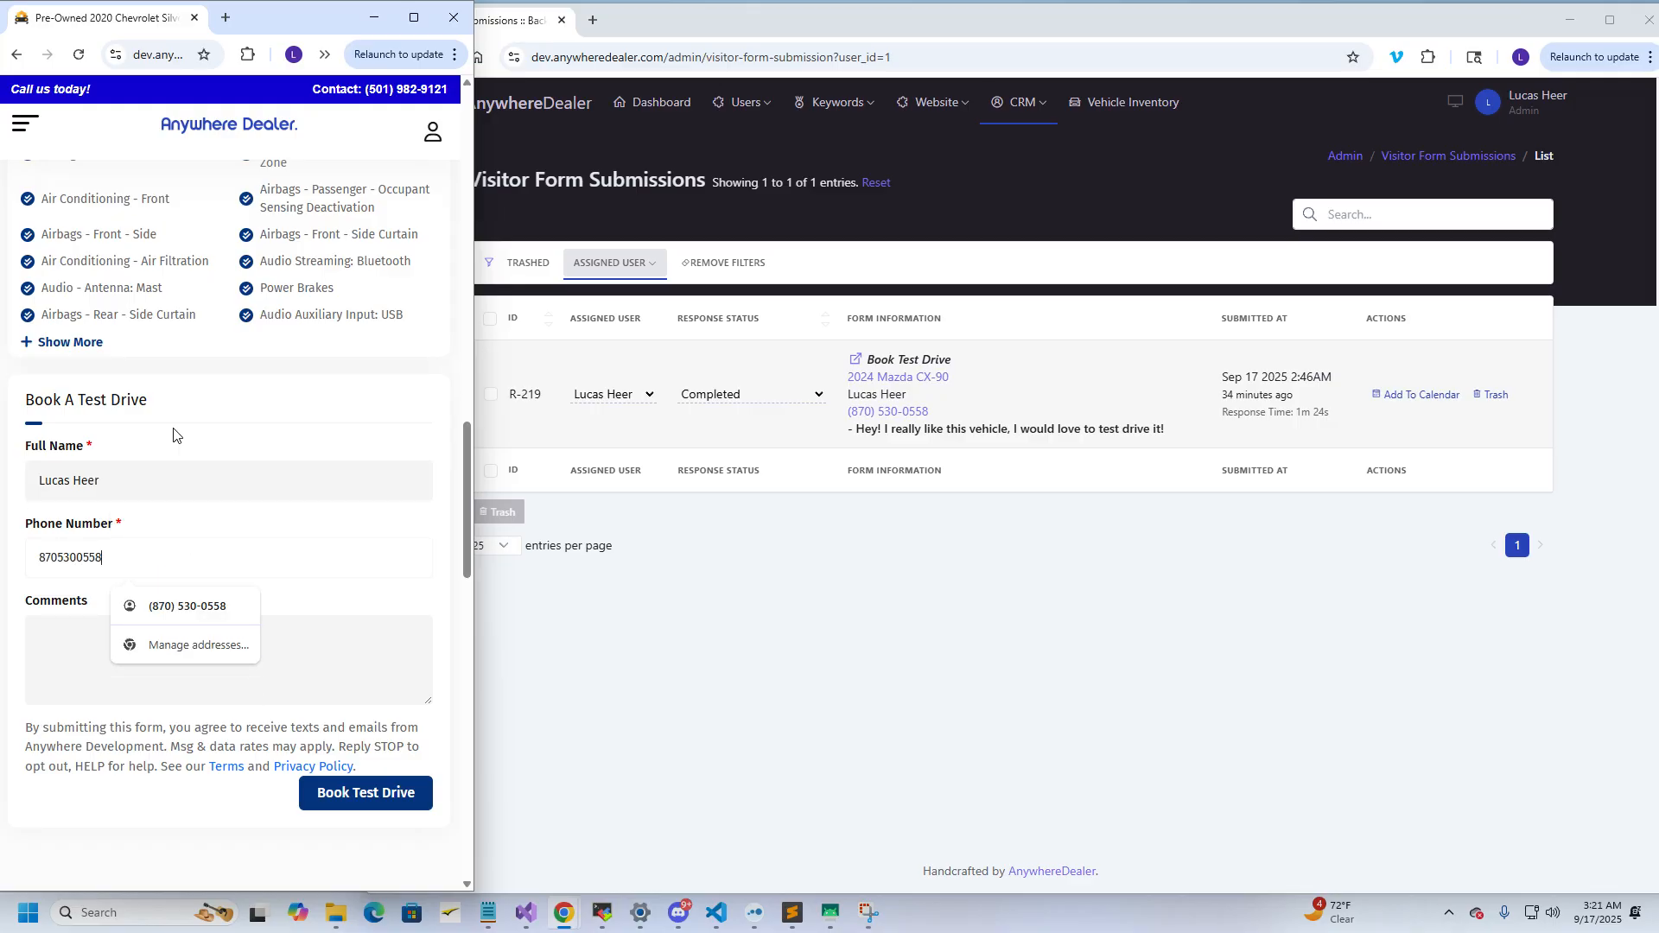
key("Tab")
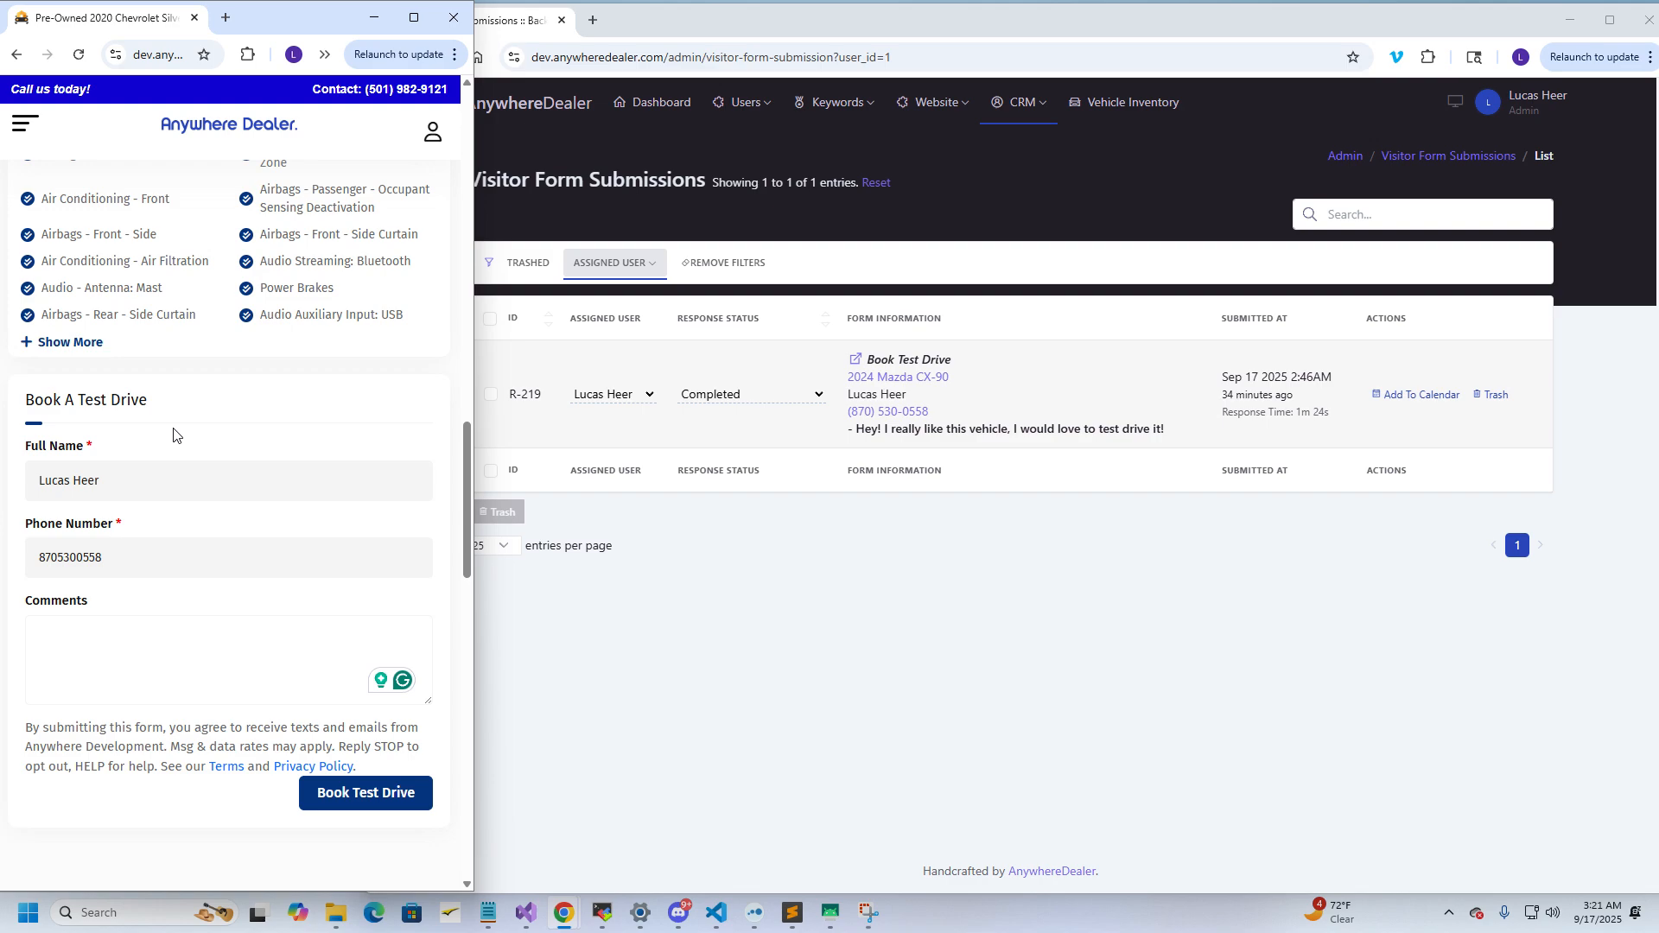
type("I want to test drive this truck pl")
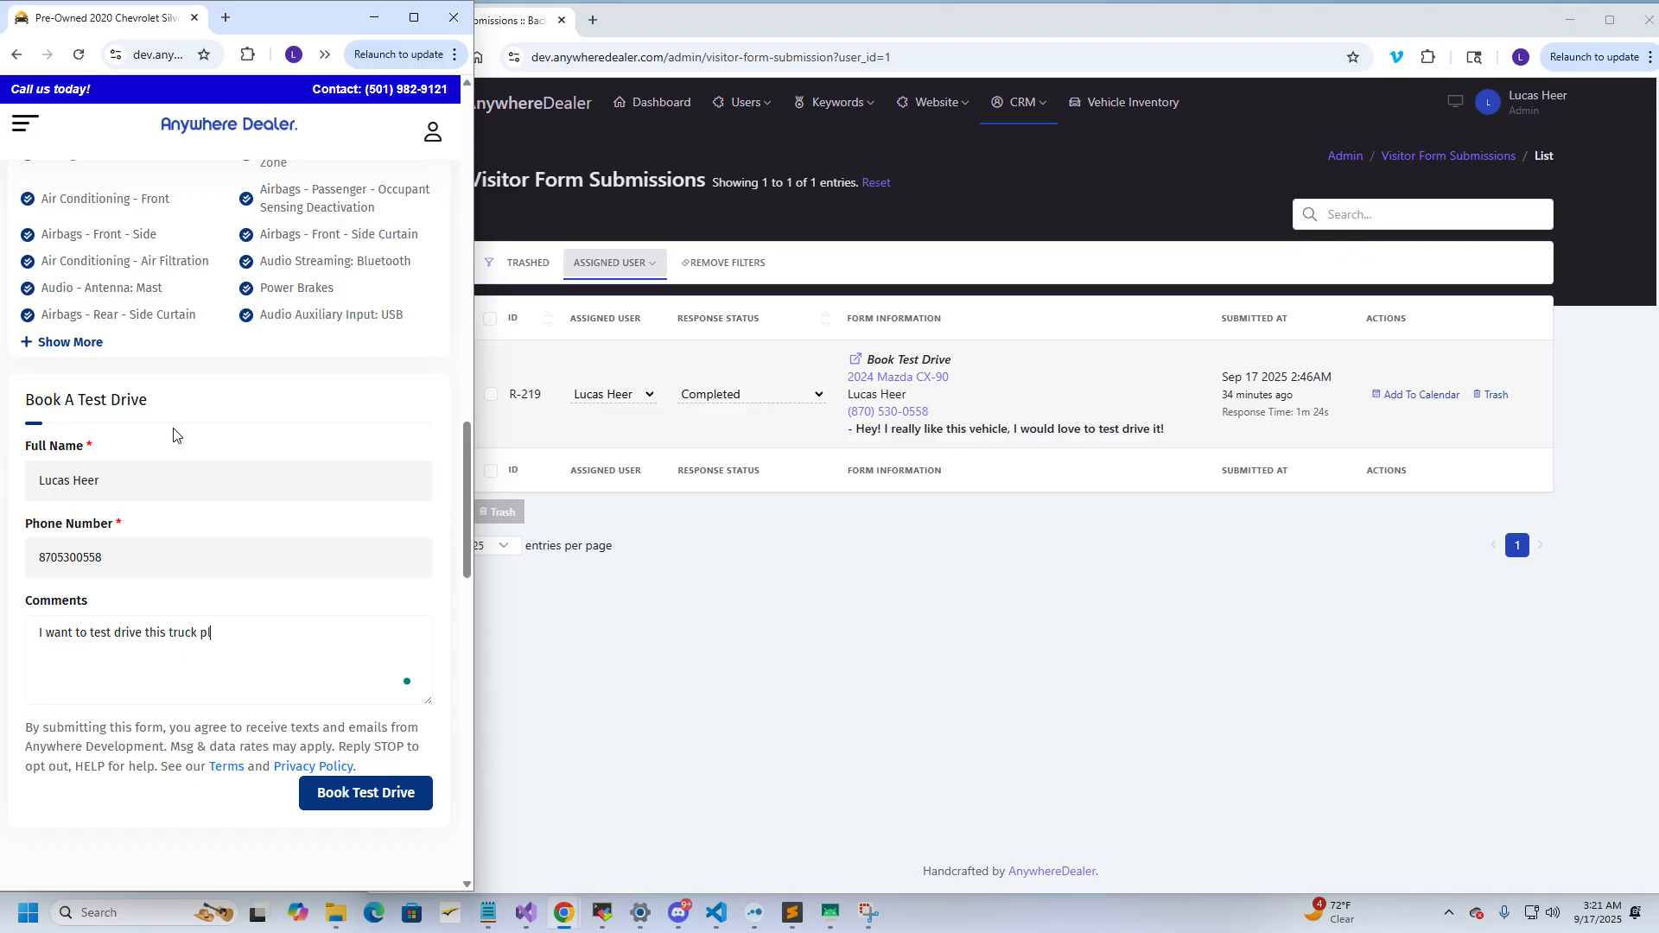
type("ease.")
Submit the Silverado's Book Test Drive request
left_click_drag(1658, 61, 1388, 36)
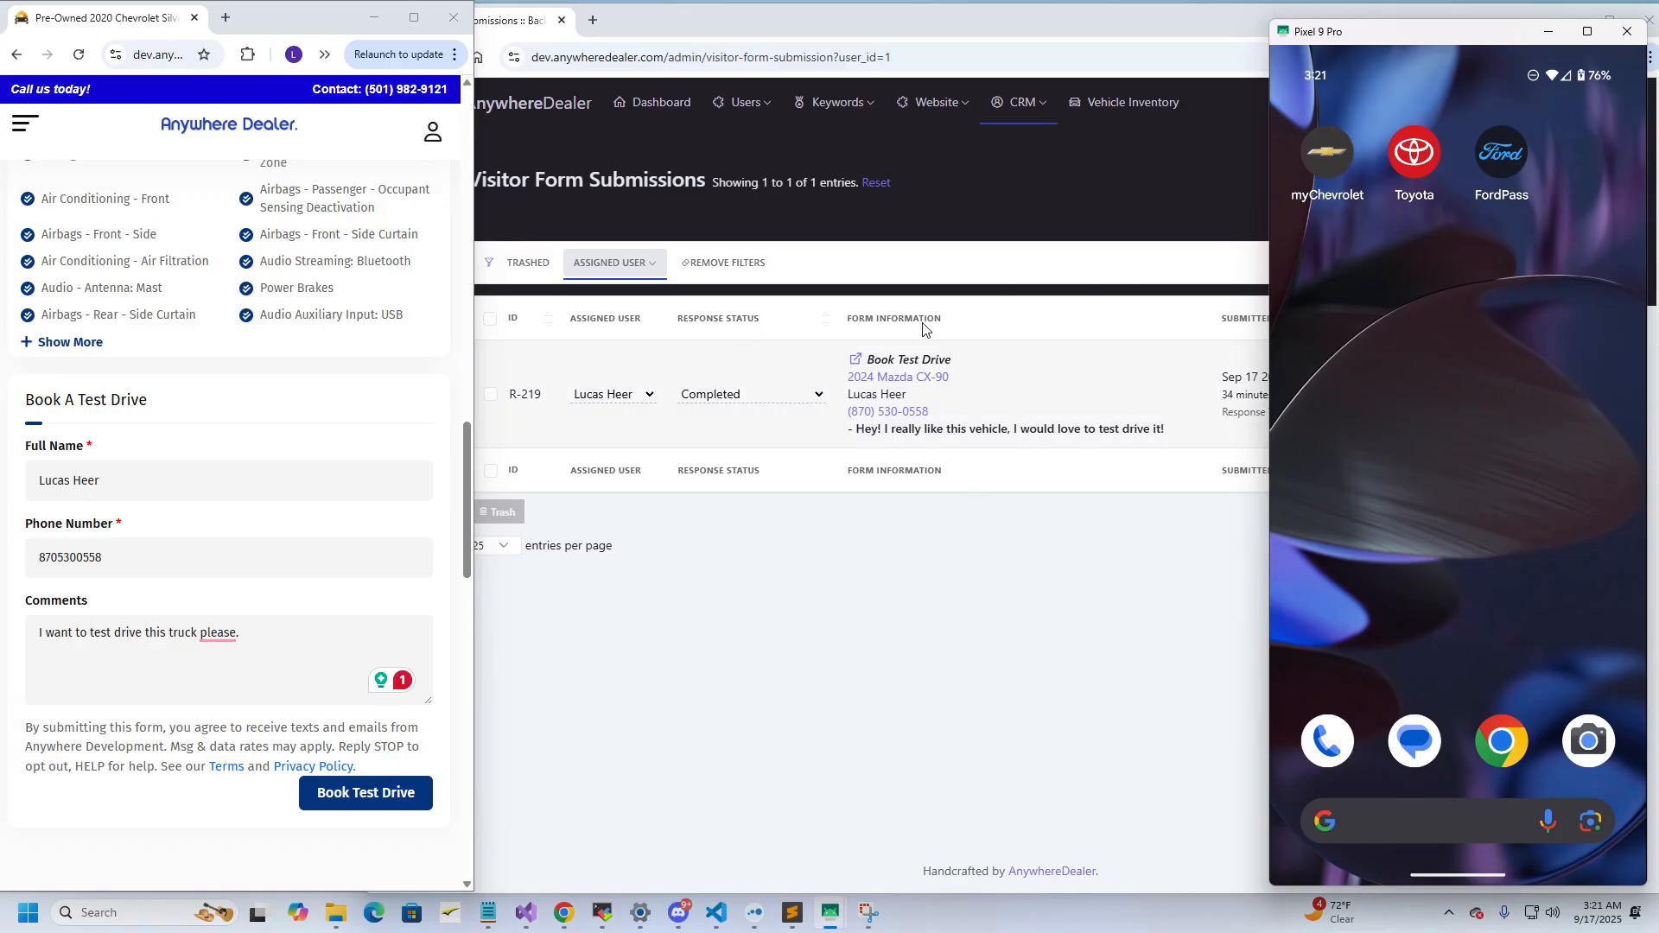
left_click(242, 648)
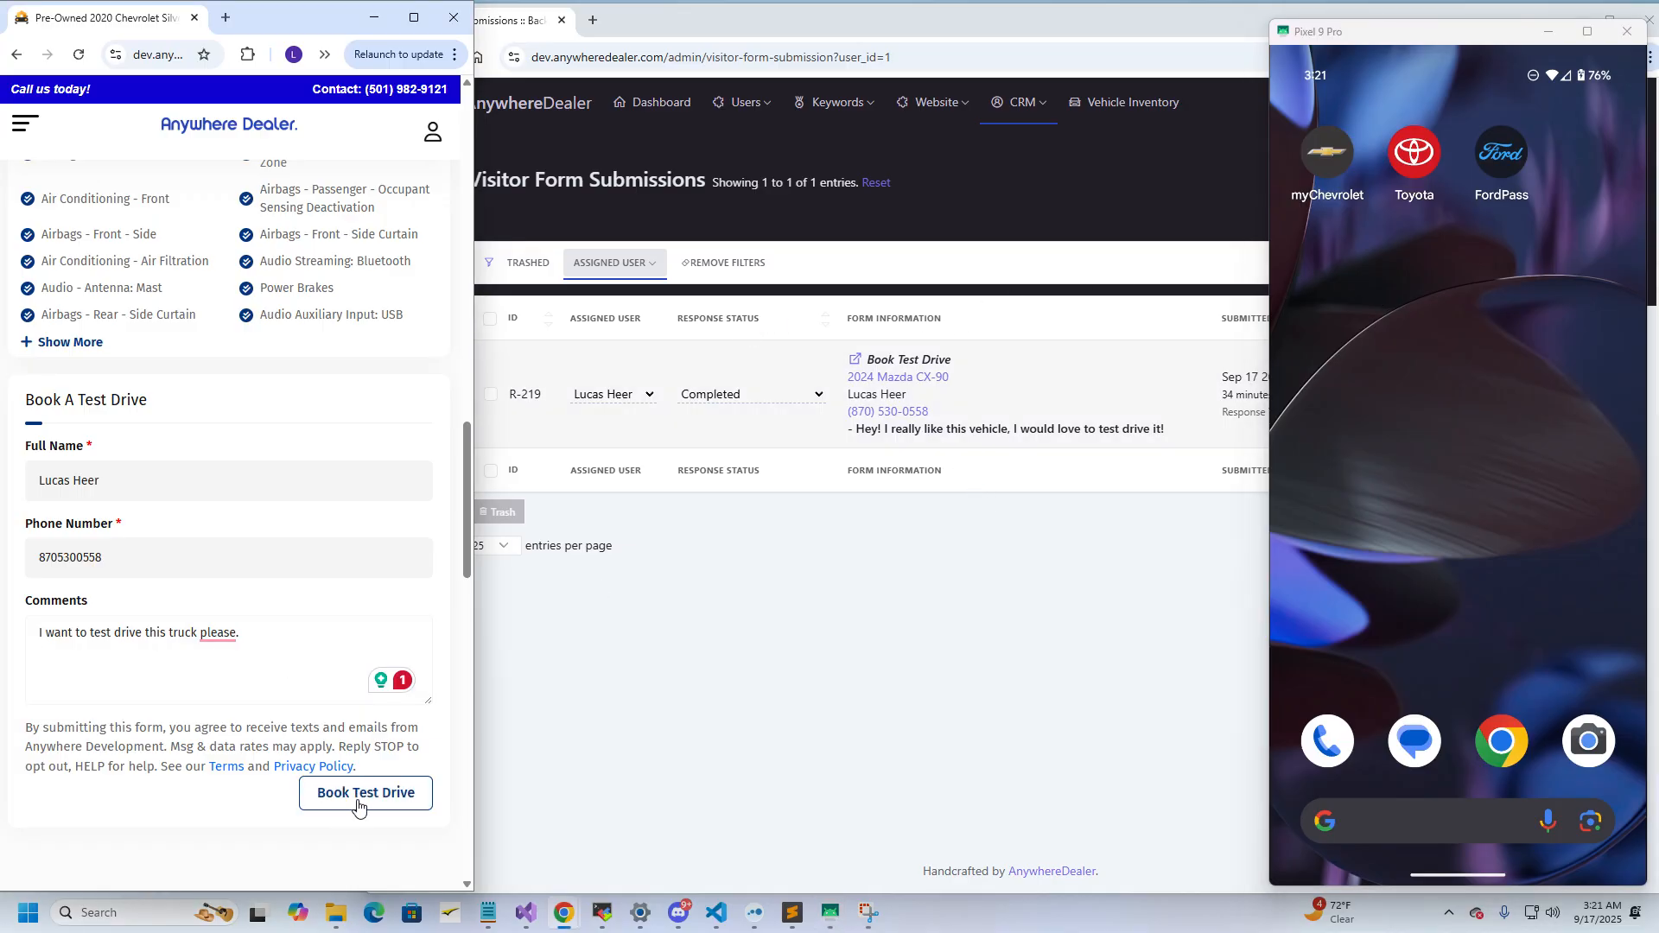
left_click(354, 802)
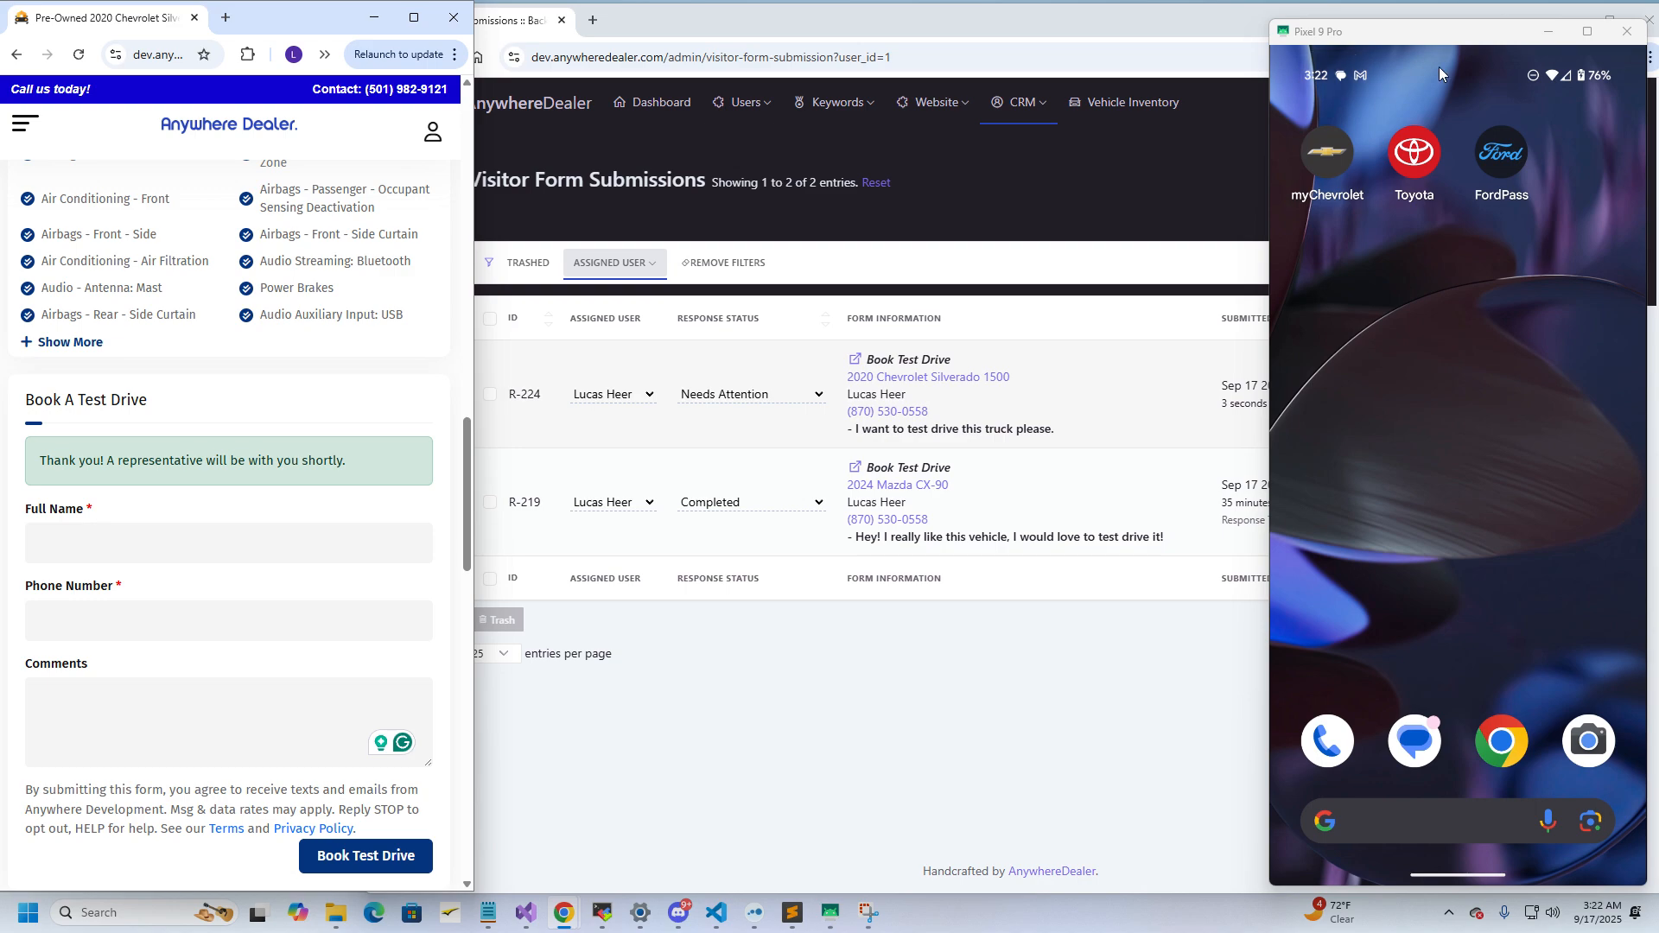
Open the Gmail New Lead Notification for the $22,700.00 2020 Chevrolet Silverado 1500 and read the customer's comment
left_click_drag(1446, 72, 1465, 722)
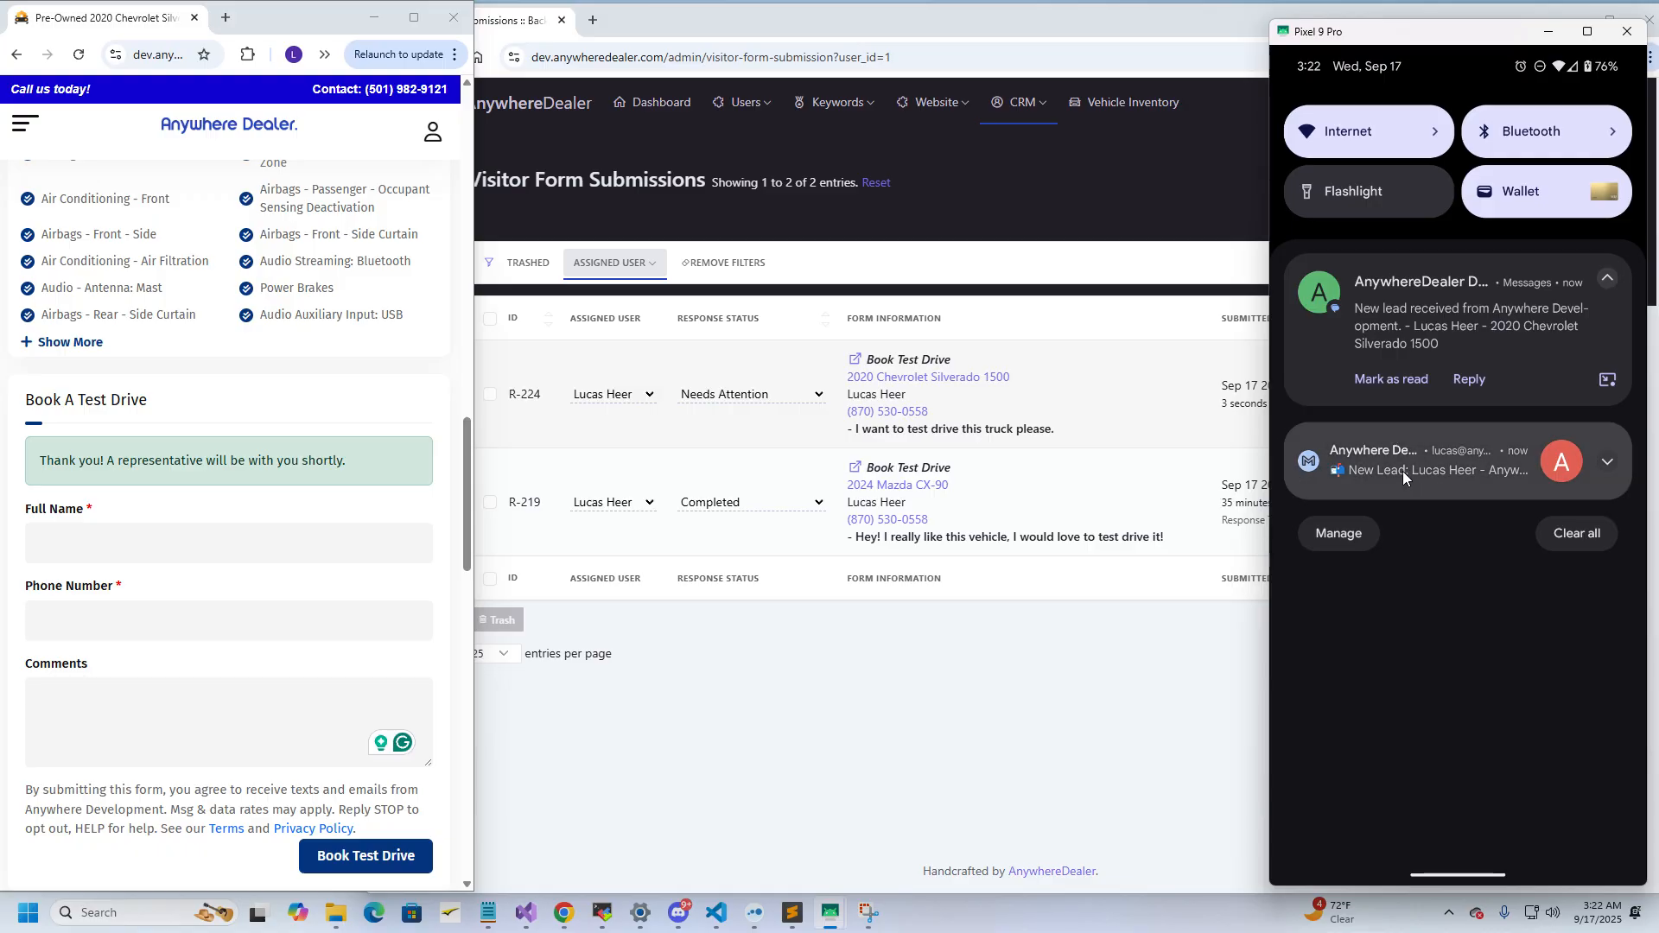
left_click(1605, 465)
left_click(1522, 540)
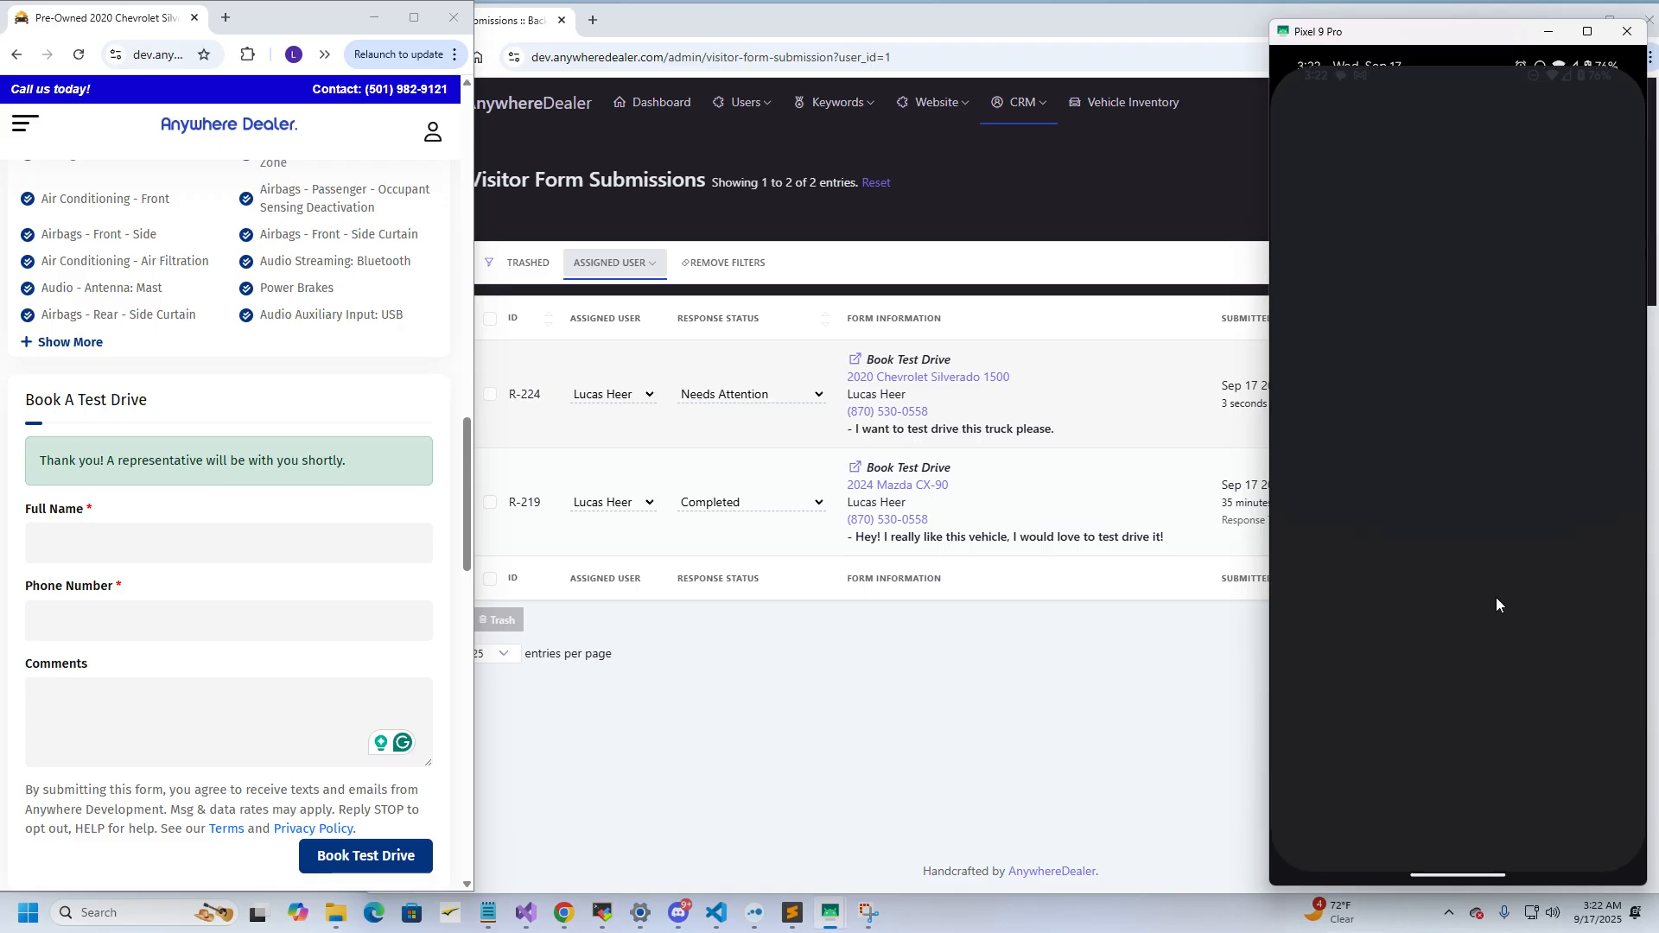
scroll(1502, 537, "down", 6)
scroll(1511, 543, "up", 3)
scroll(1493, 490, "down", 1)
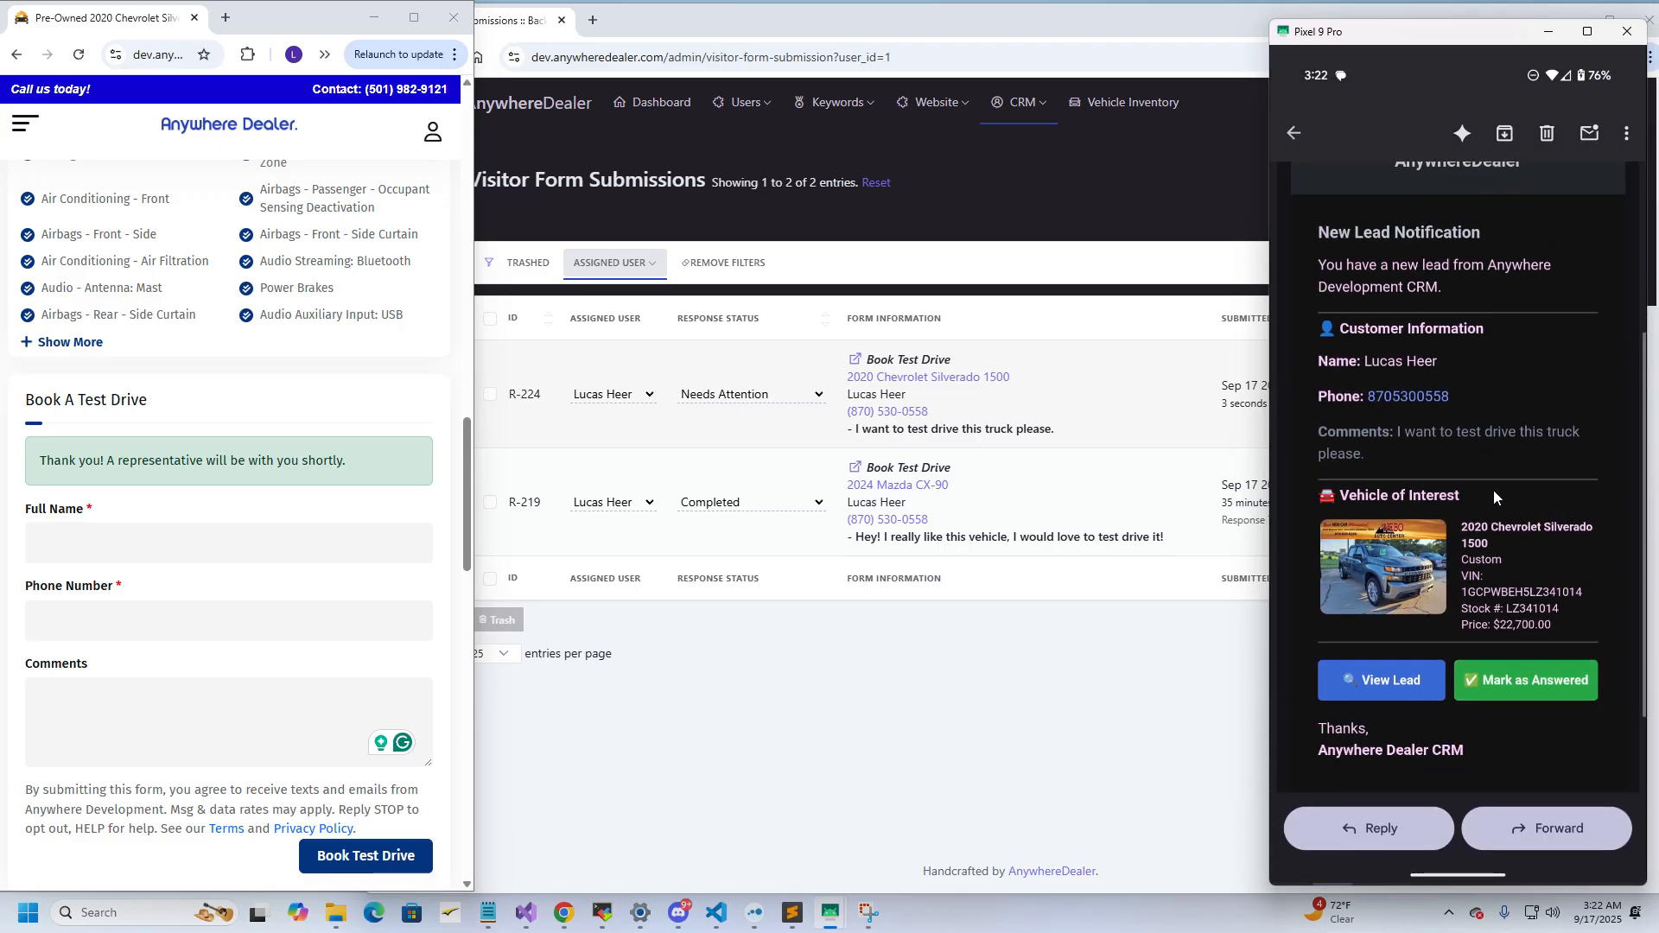
scroll(1493, 490, "up", 2)
scroll(1429, 504, "down", 2)
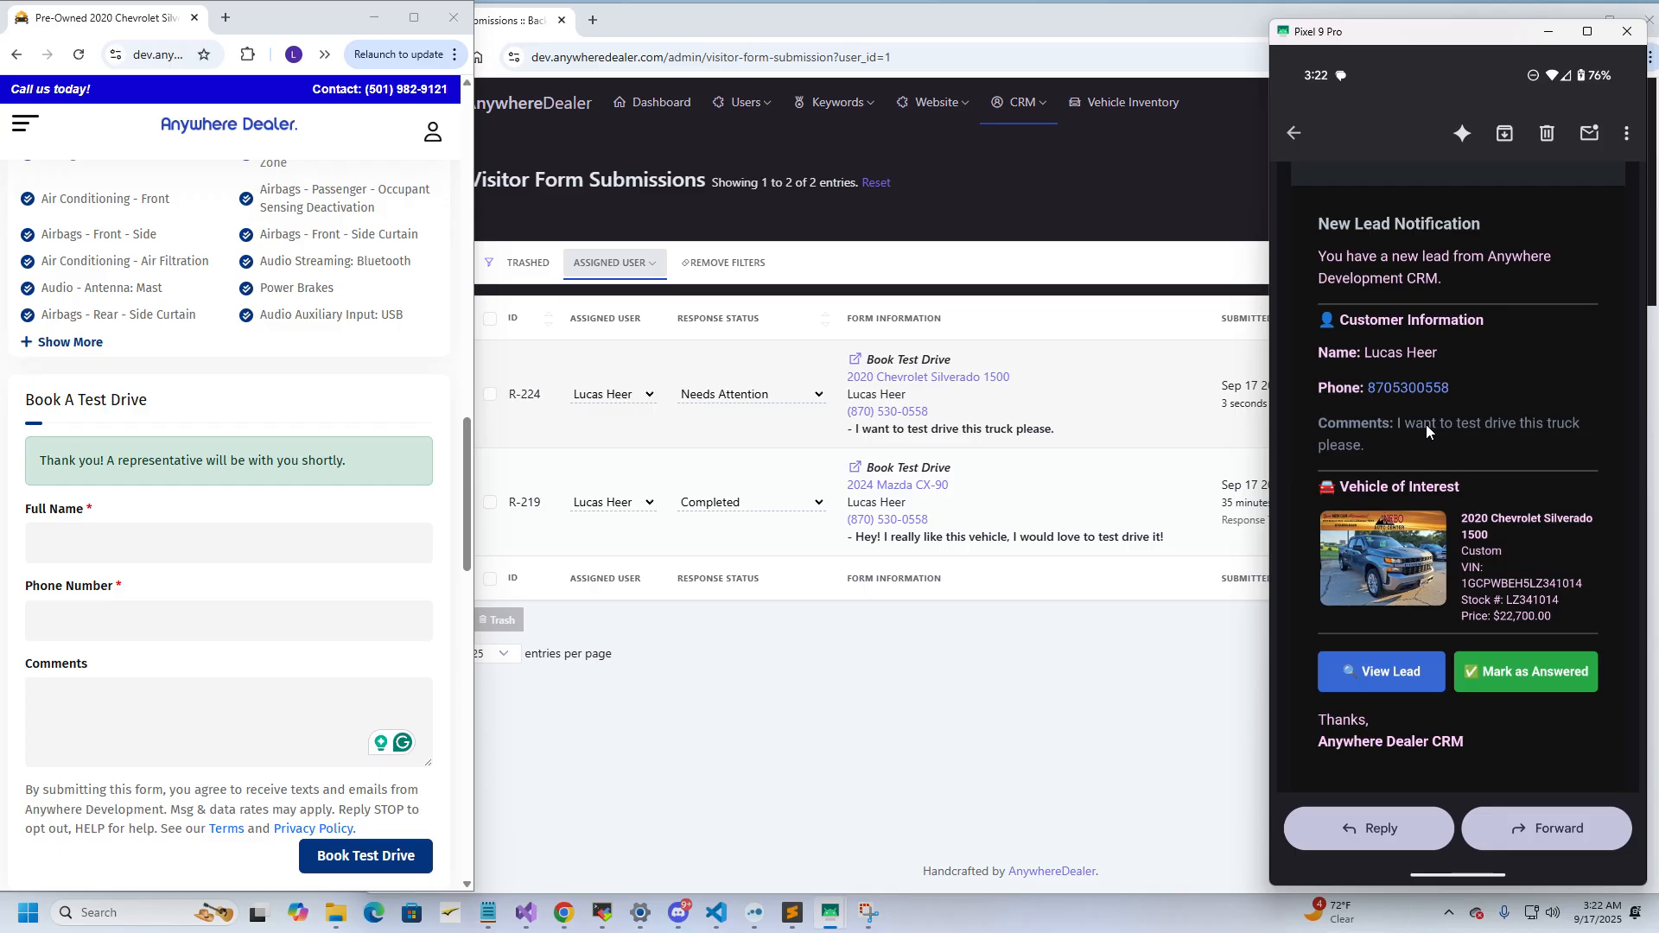
scroll(1426, 423, "down", 1)
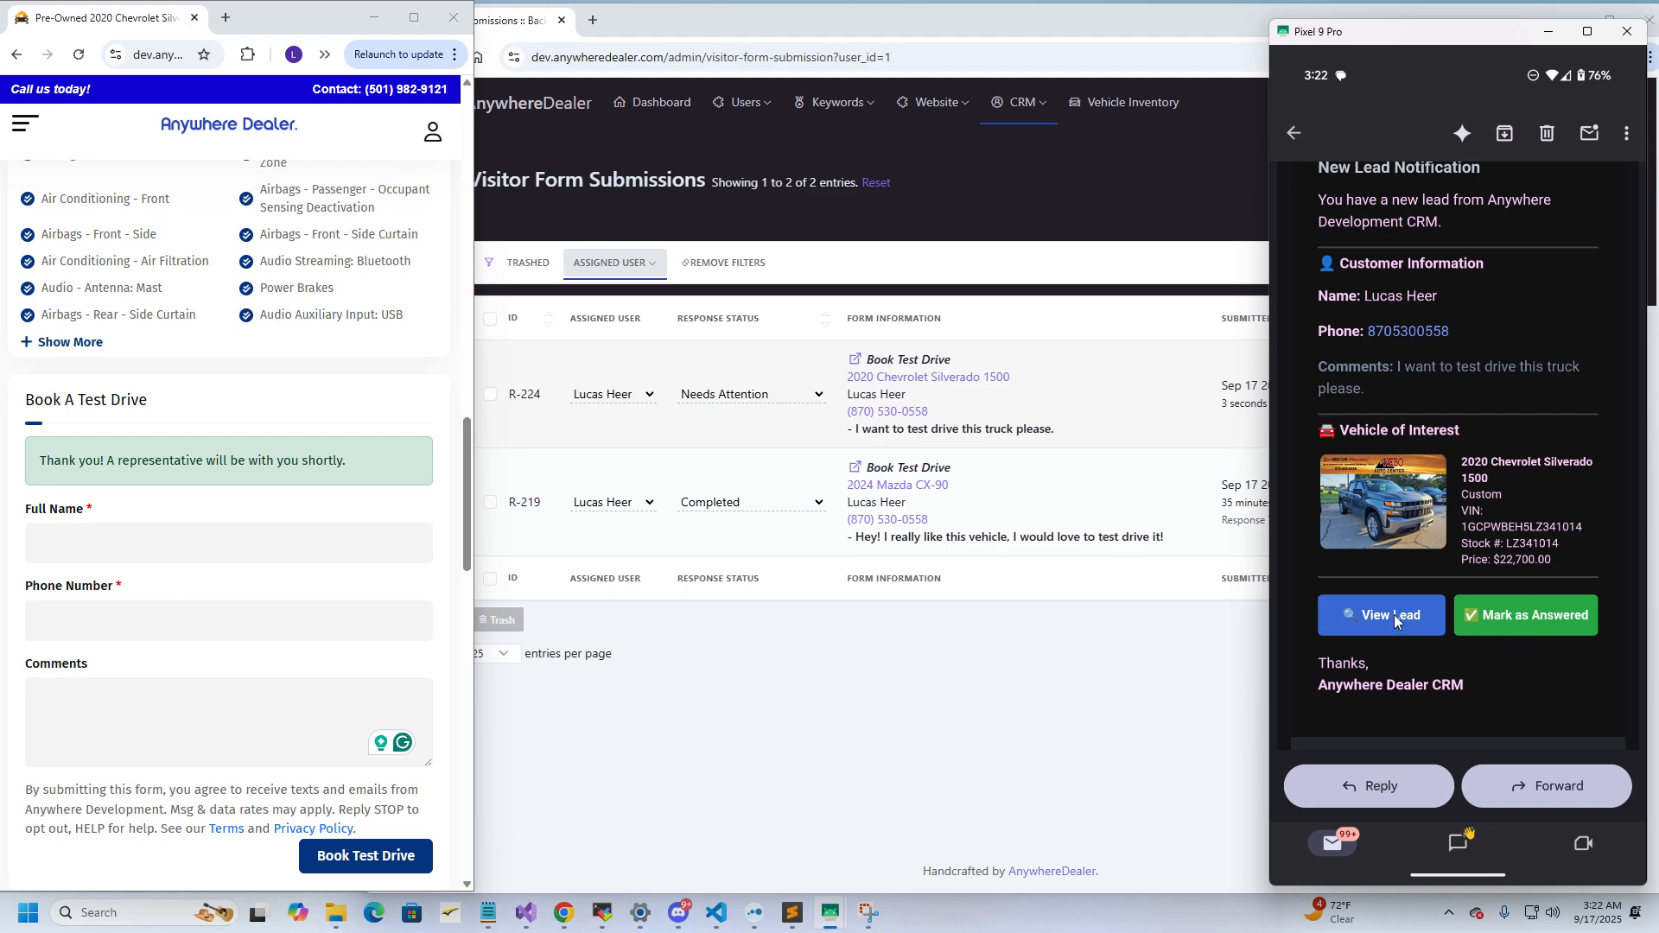
Review the View Lead details for Silverado lead R-224, then close them
left_click(852, 363)
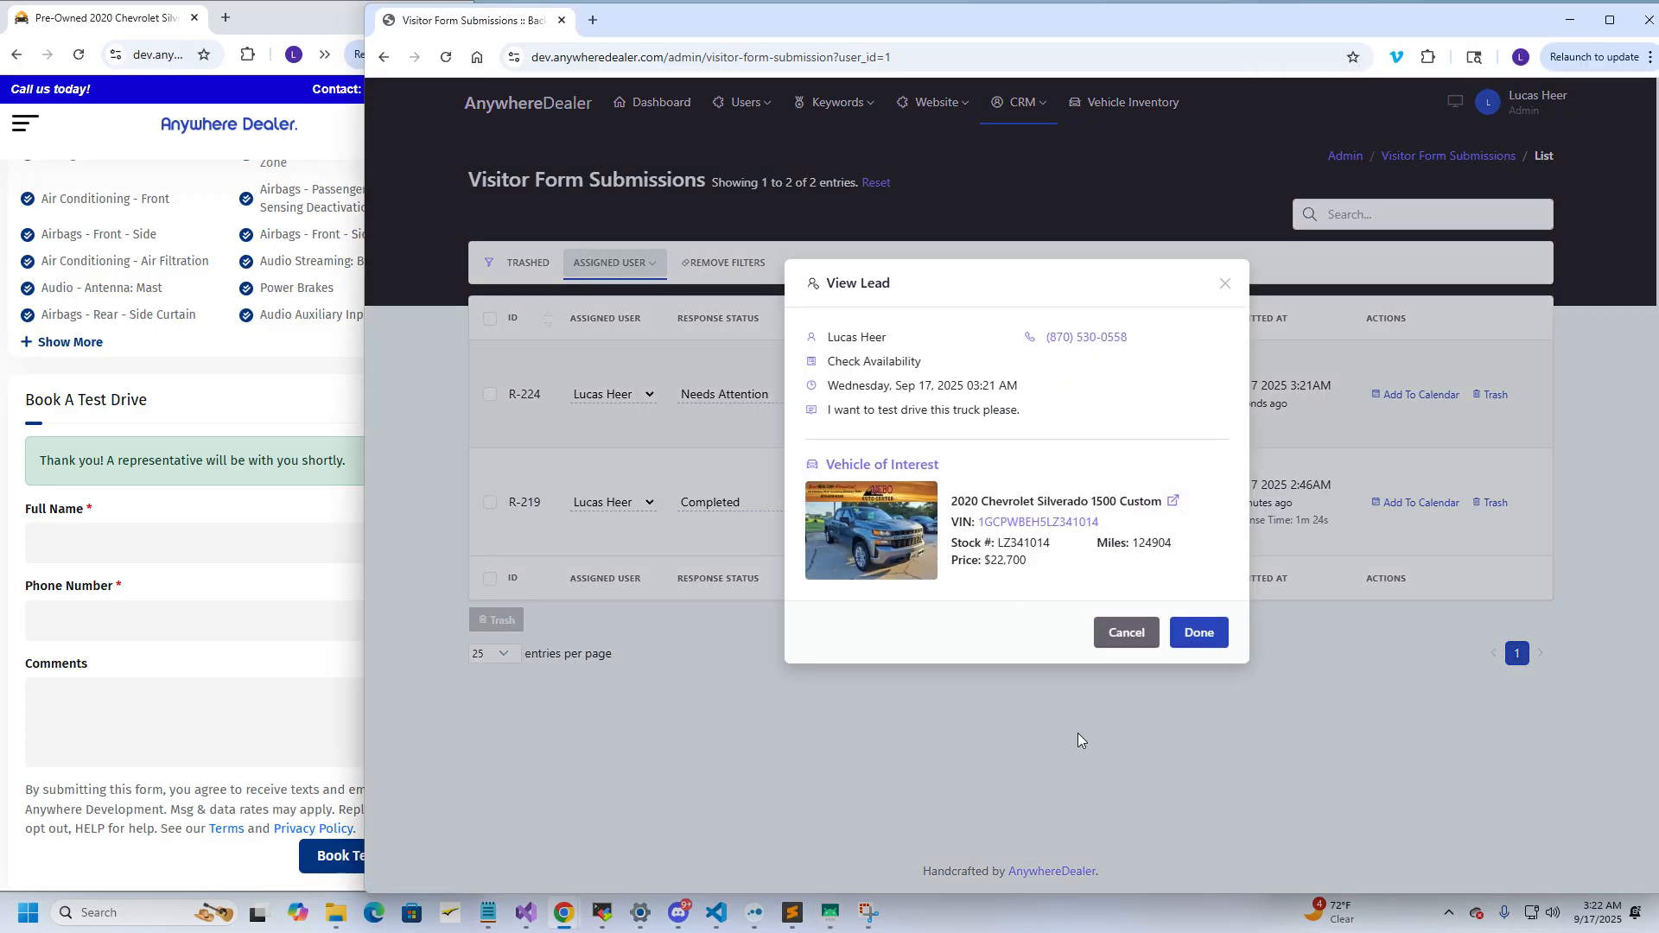
left_click(1140, 635)
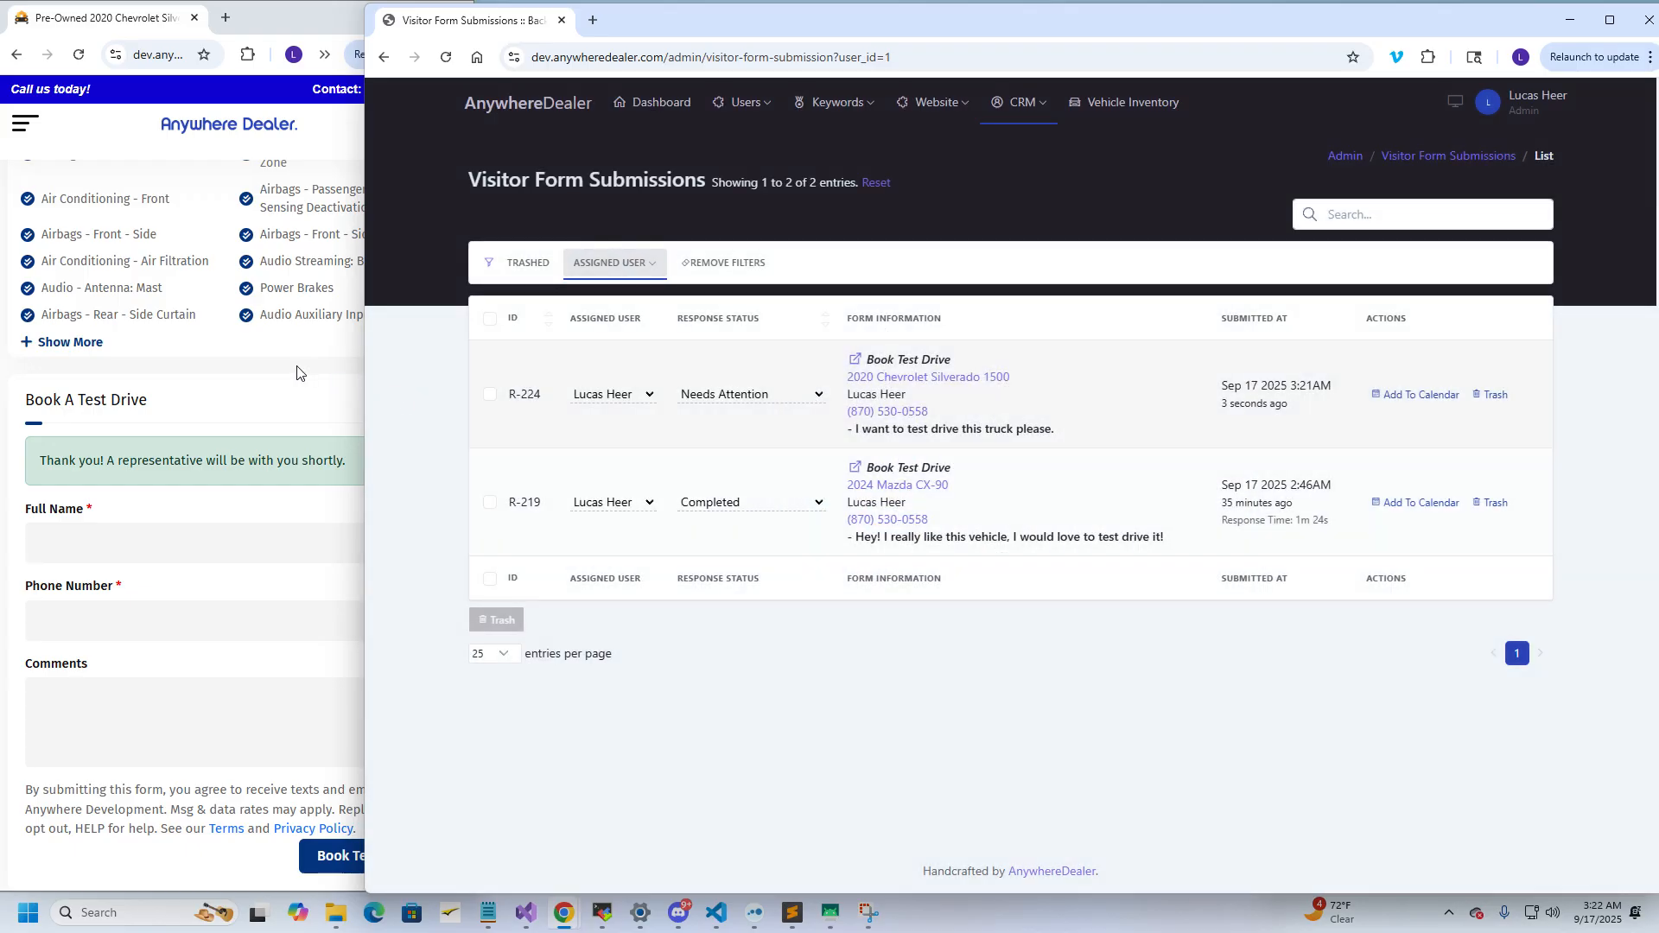
left_click(302, 373)
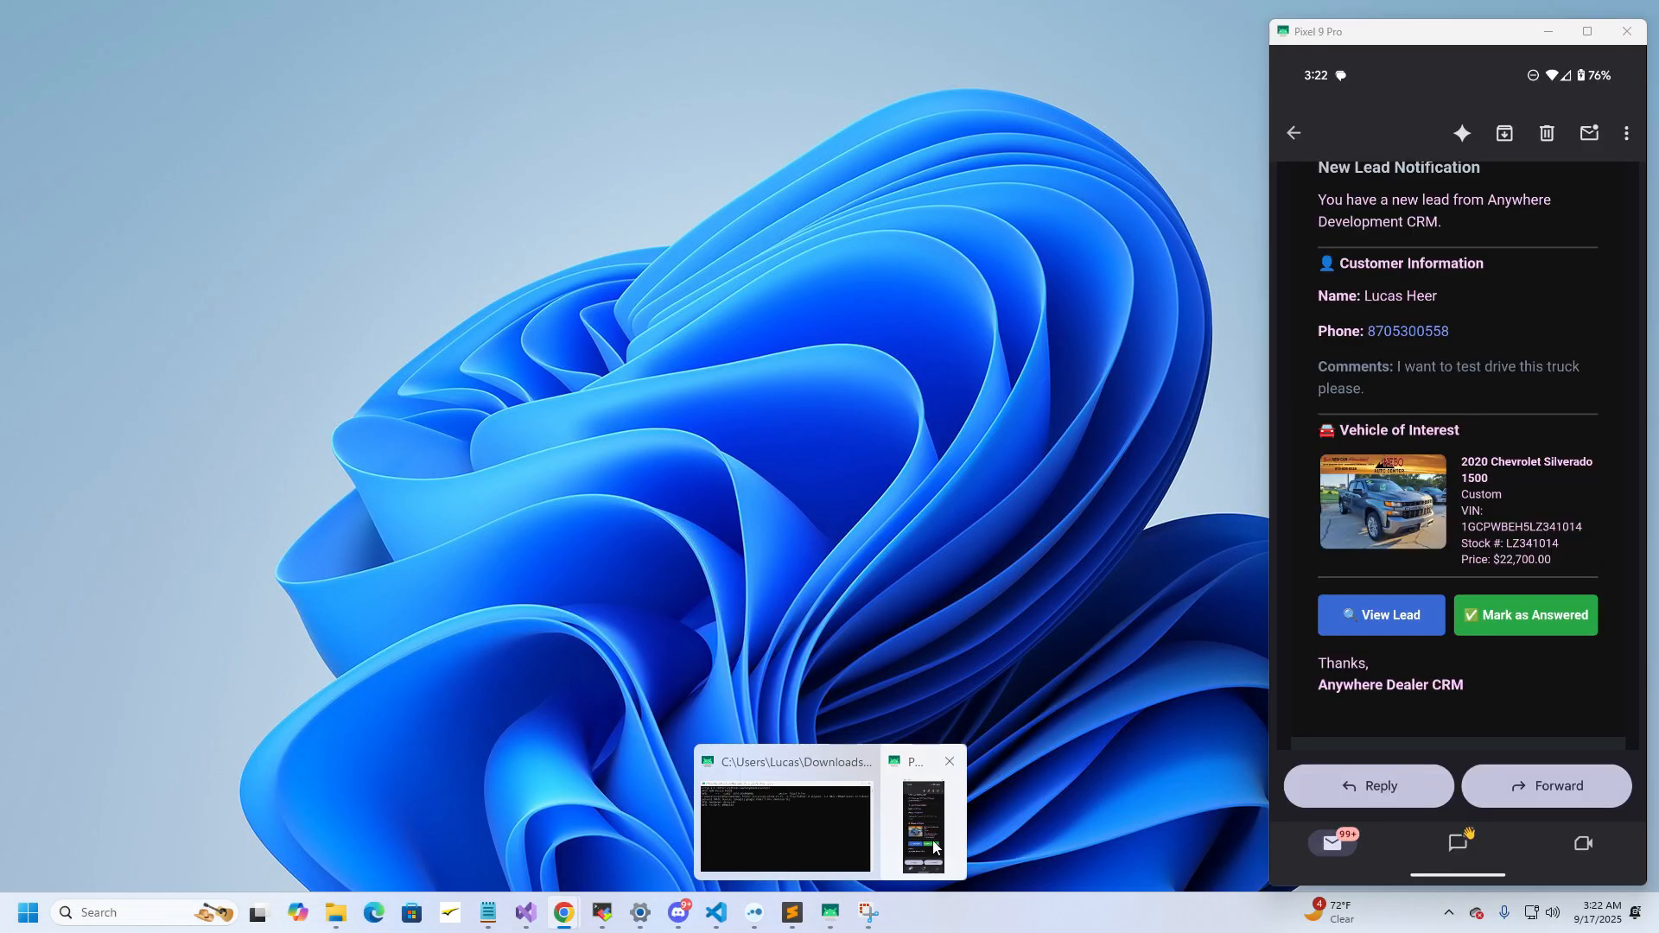
On the Pixel 9 Pro, open the AnywhereDealer text about the 2020 Chevrolet Silverado 1500 from the notifications
left_click(924, 817)
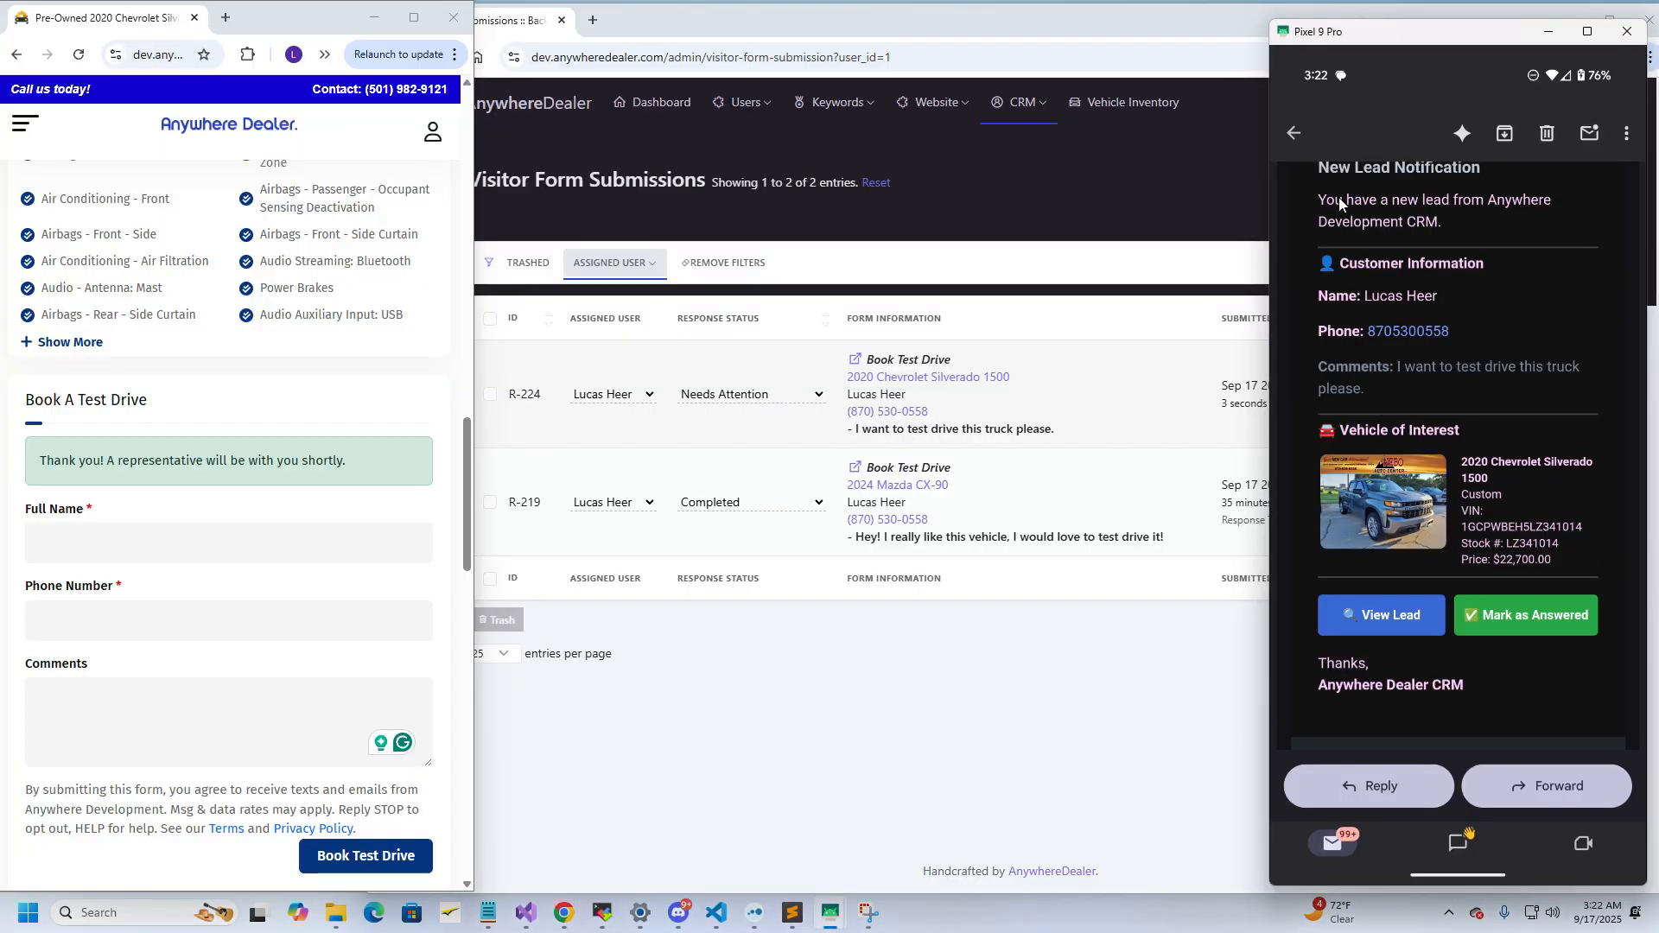
scroll(1469, 397, "up", 2)
scroll(1476, 413, "down", 2)
scroll(1505, 386, "up", 1)
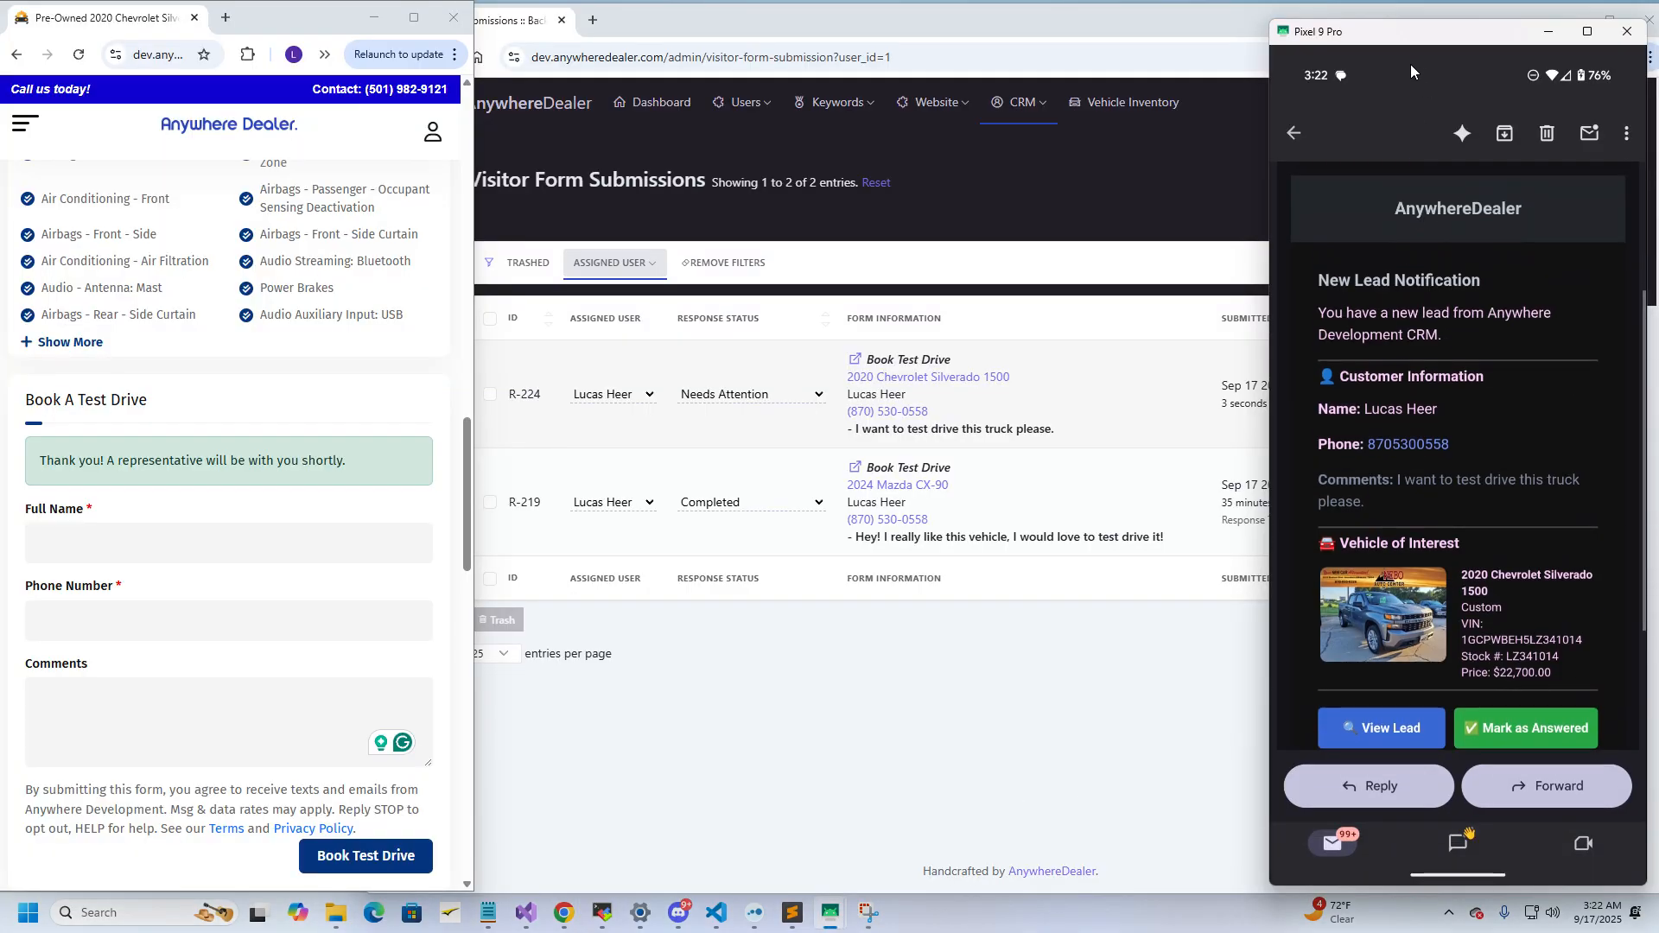
left_click_drag(1409, 66, 1412, 569)
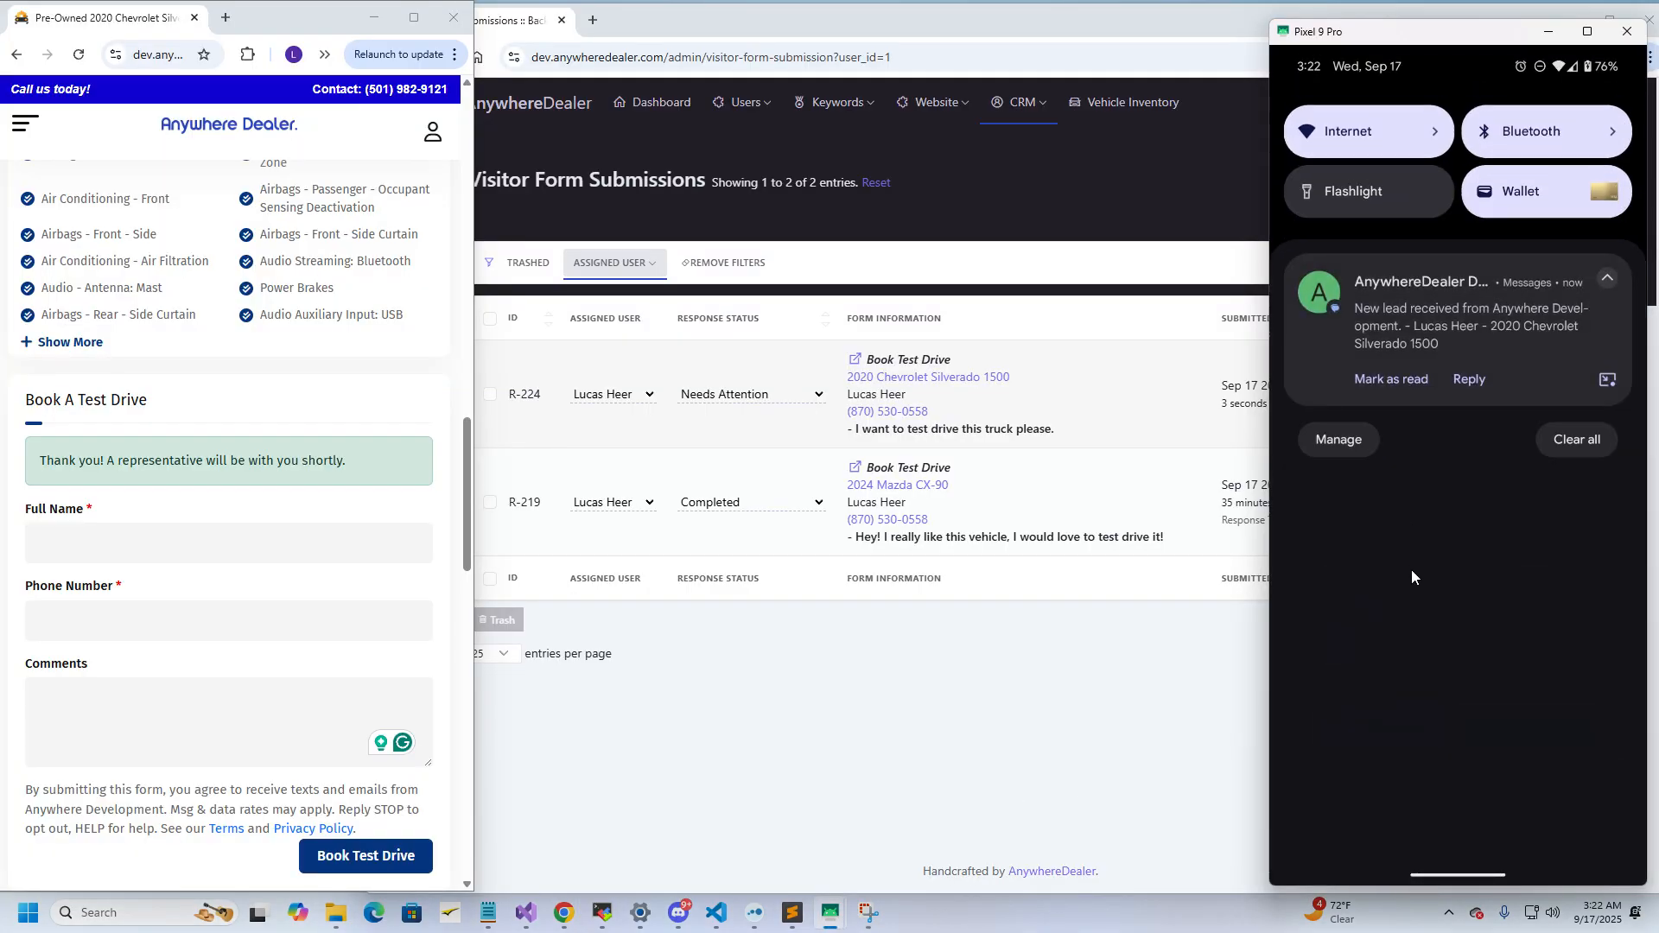
left_click(1452, 325)
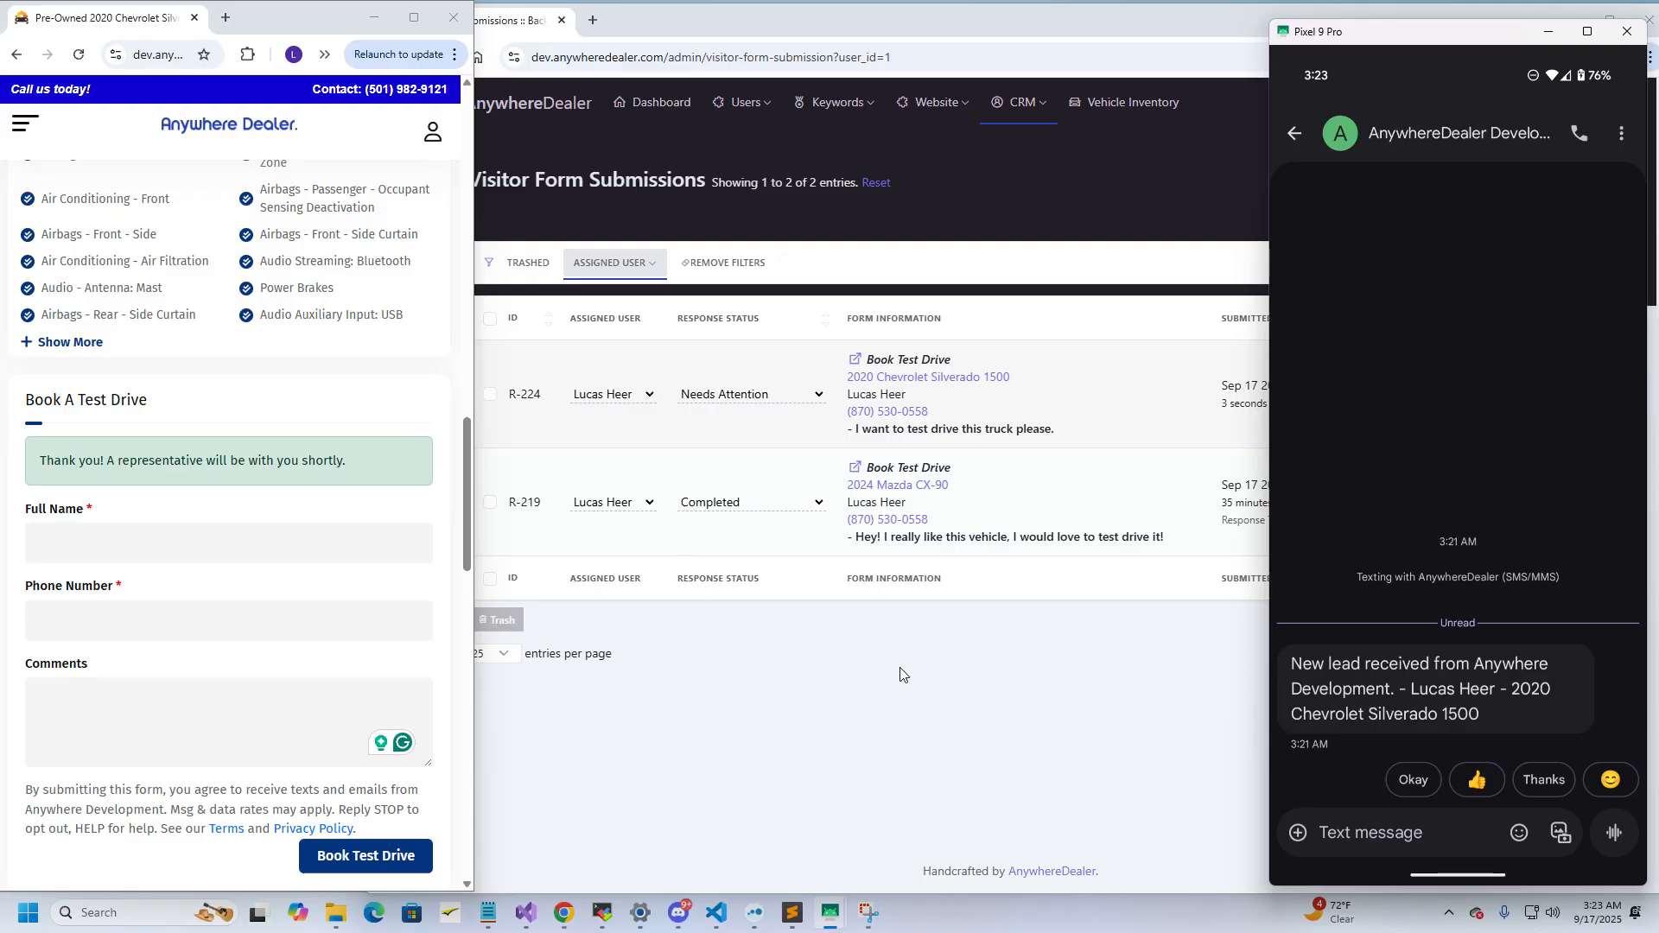
left_click(982, 666)
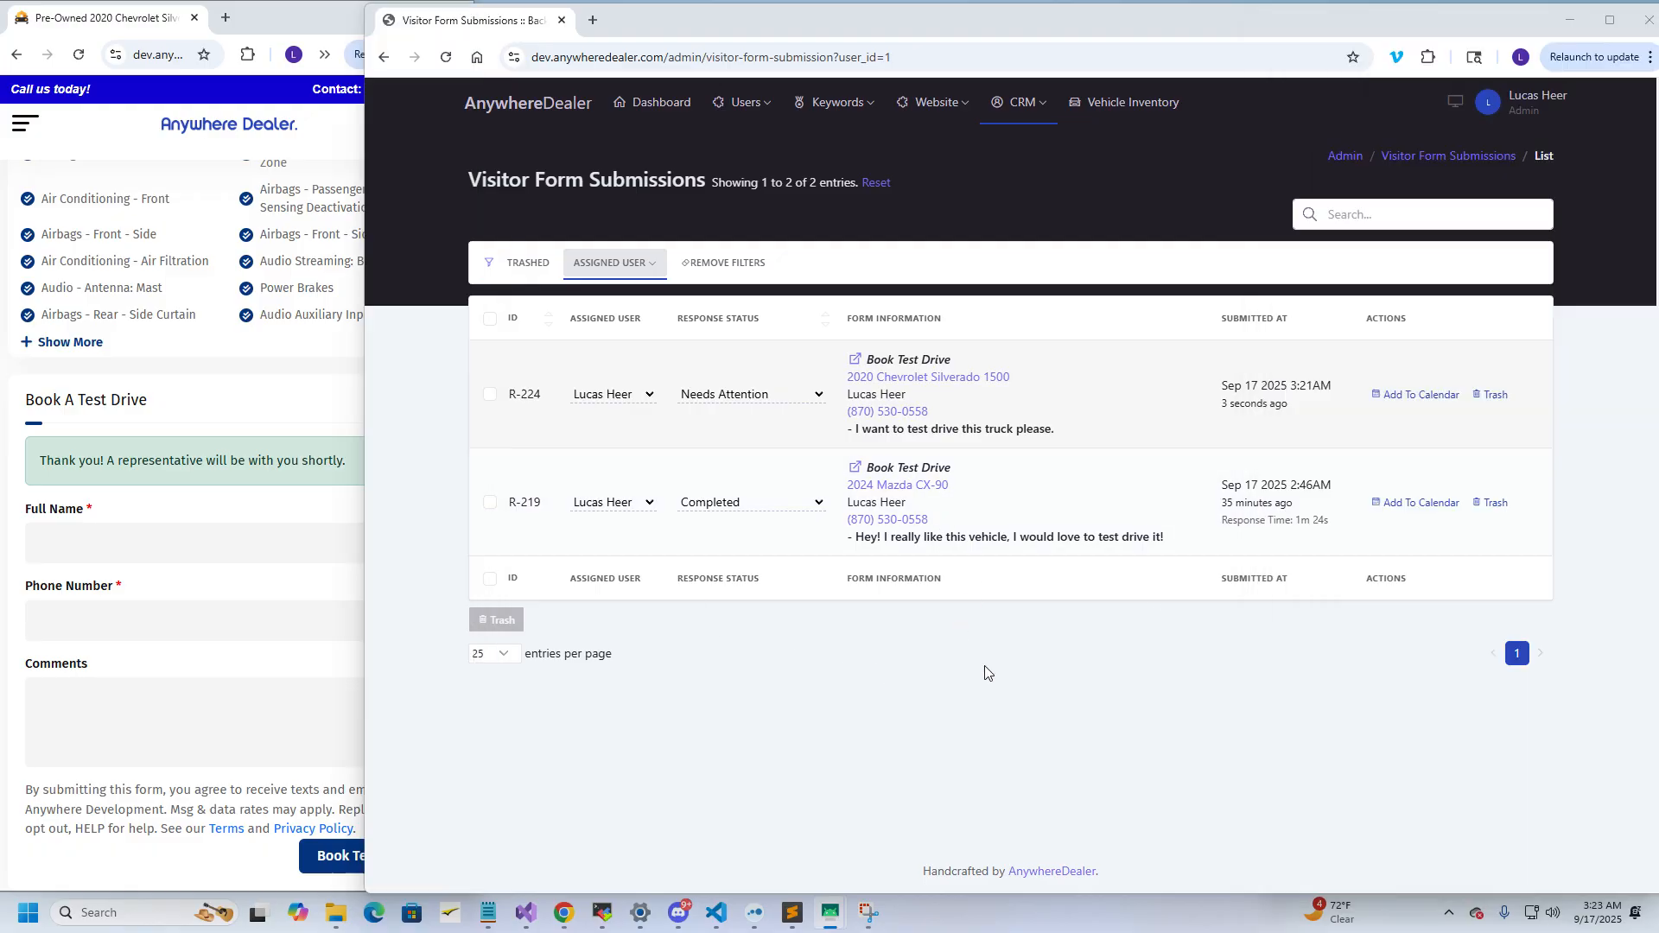
Go to CRM > SMS Messages to see the Silverado test-drive conversation
left_click(1016, 115)
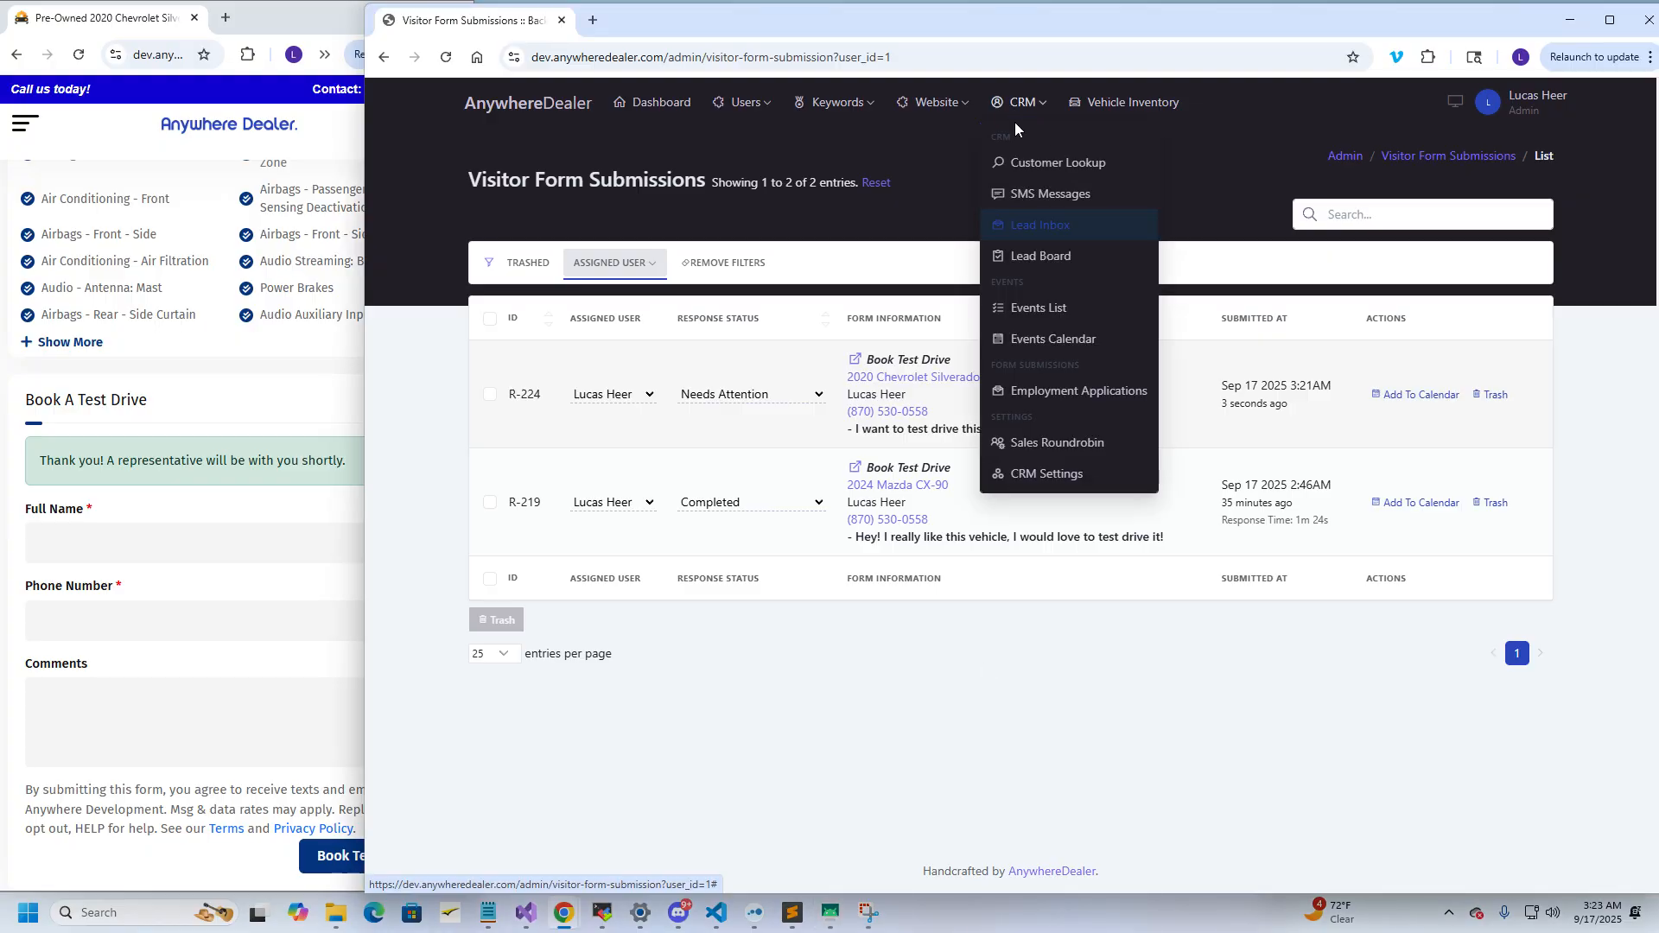
left_click(1033, 197)
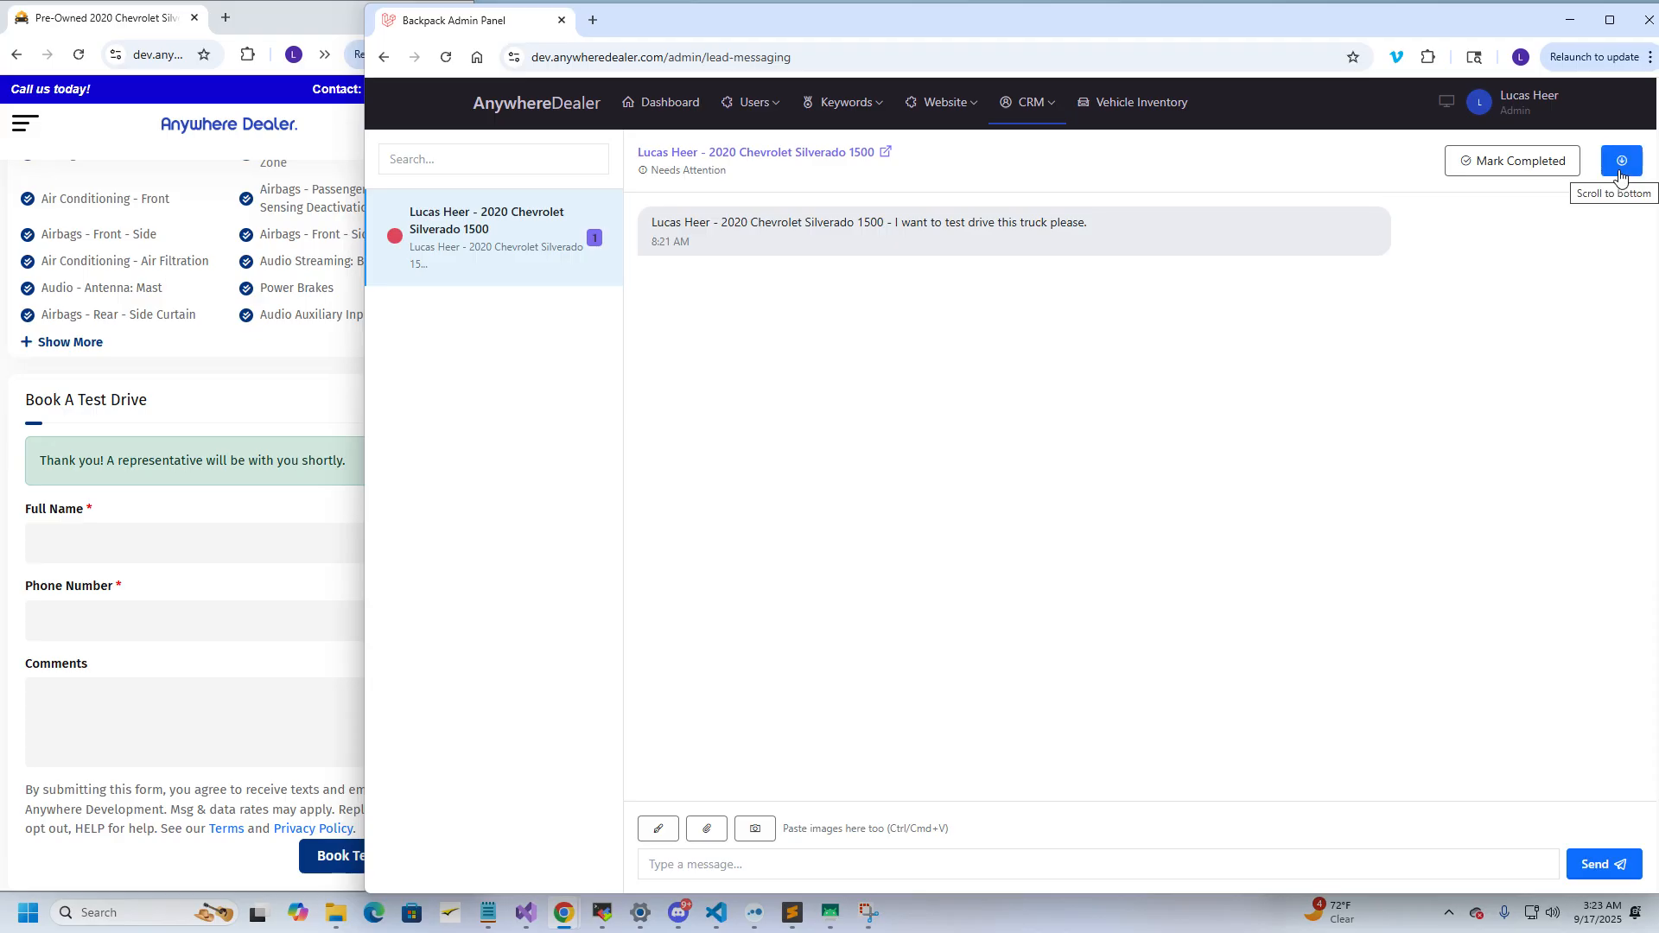
left_click(885, 155)
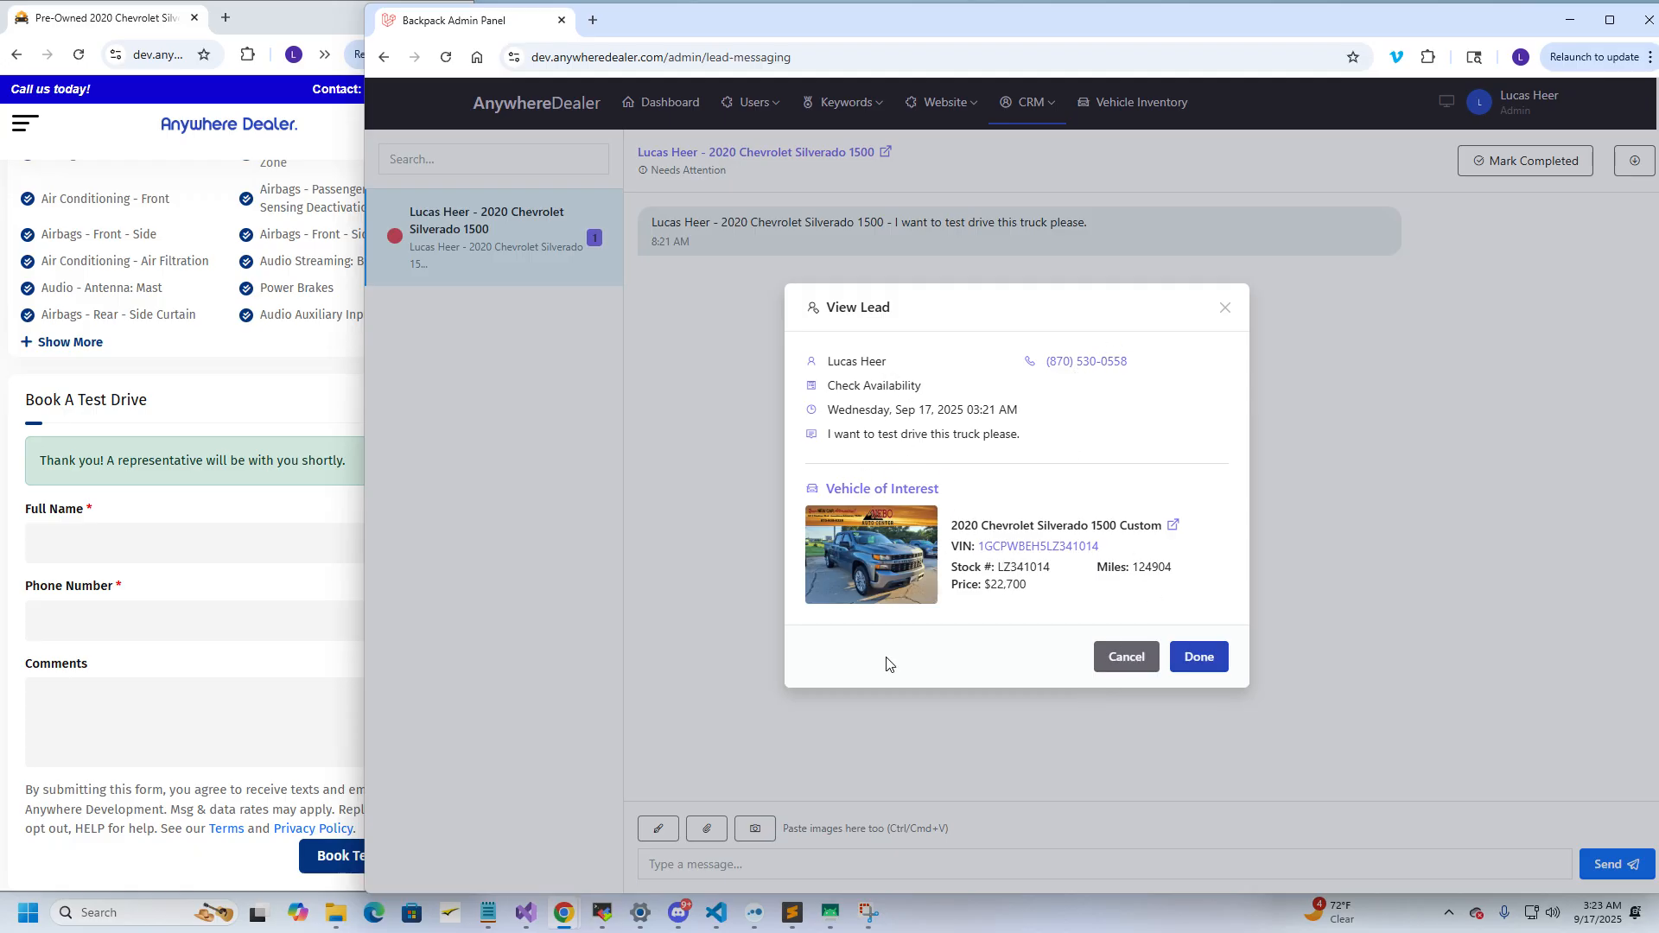
left_click(1187, 660)
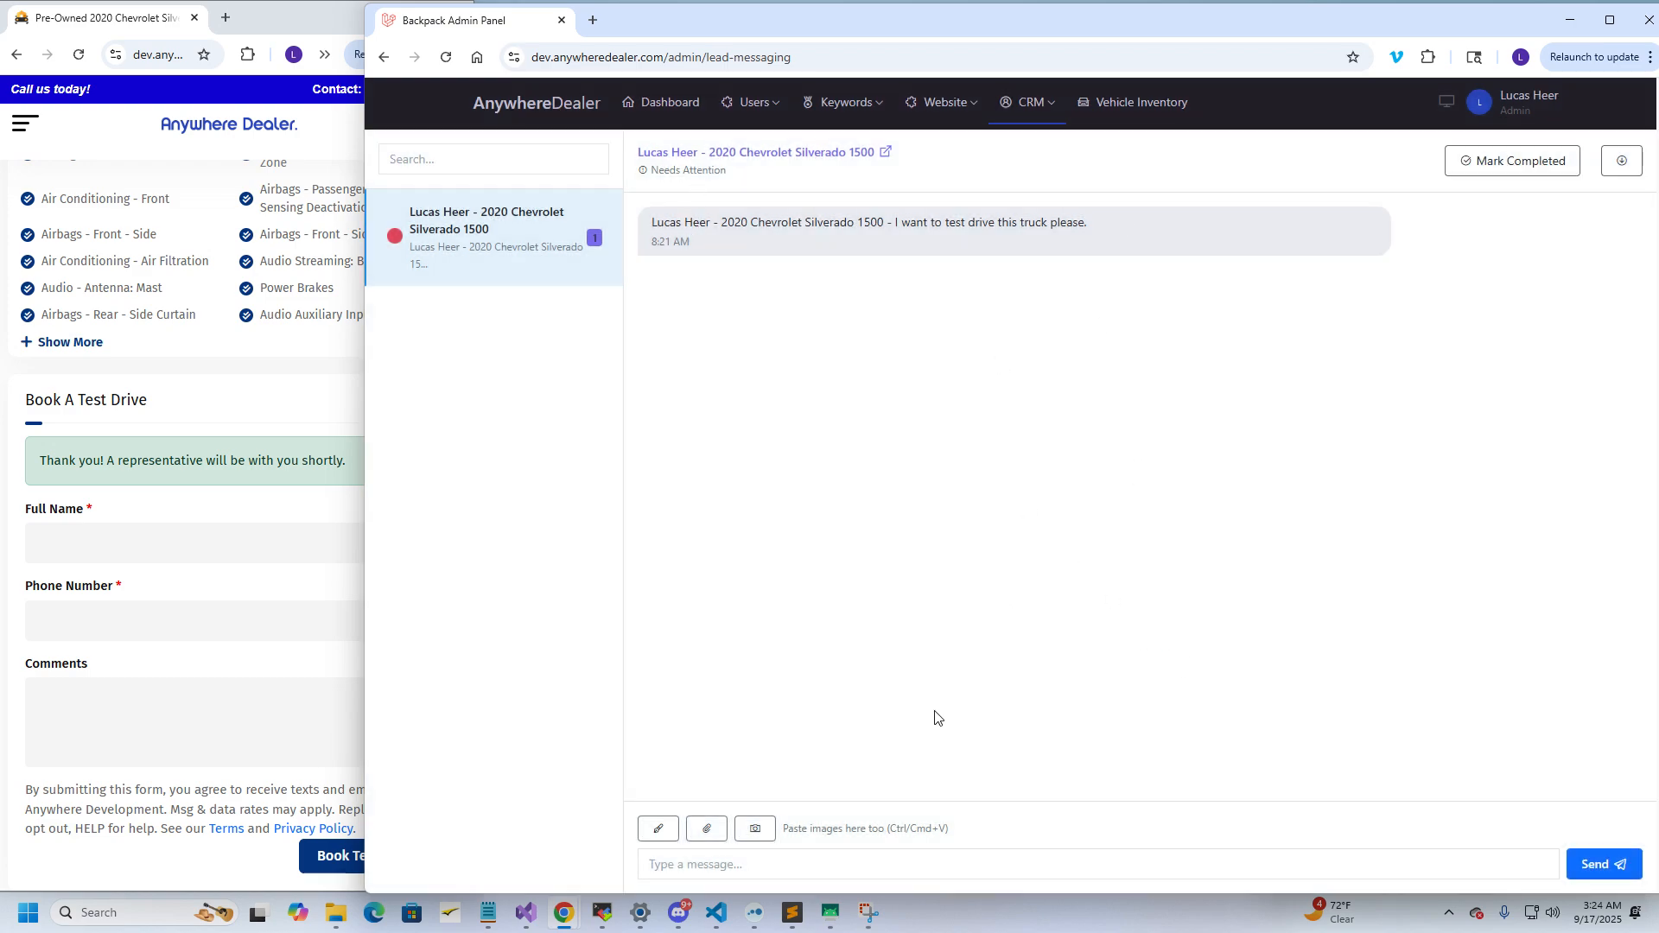
left_click(657, 864)
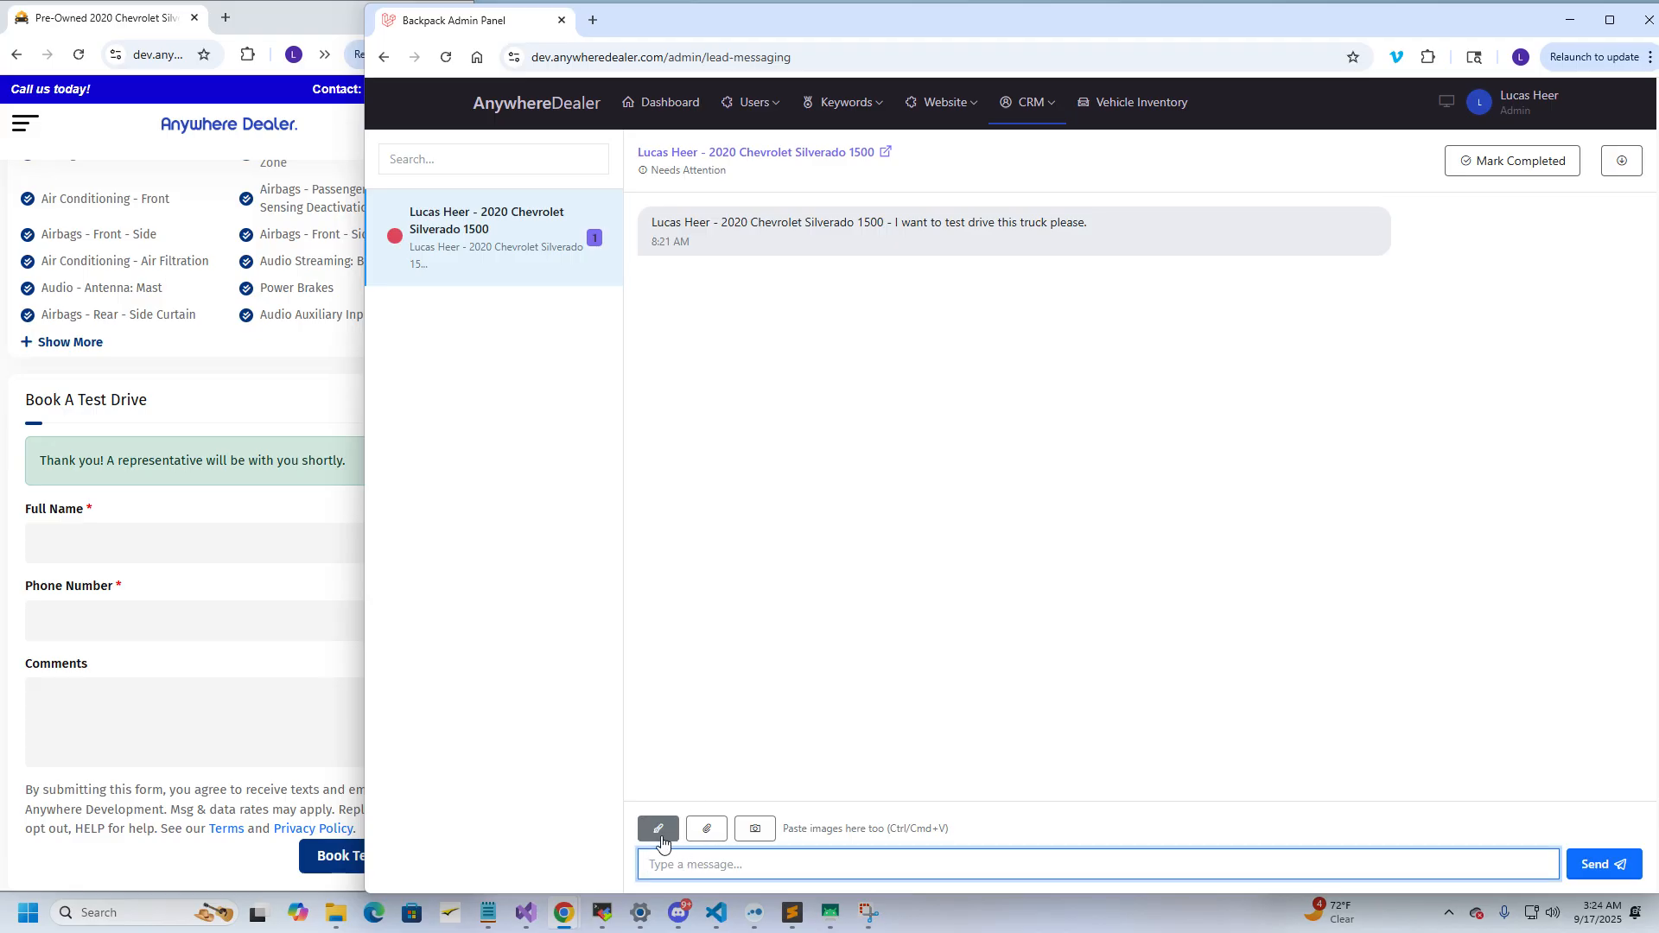
Bring up the AI-suggested canned replies for the Silverado conversation
left_click(659, 835)
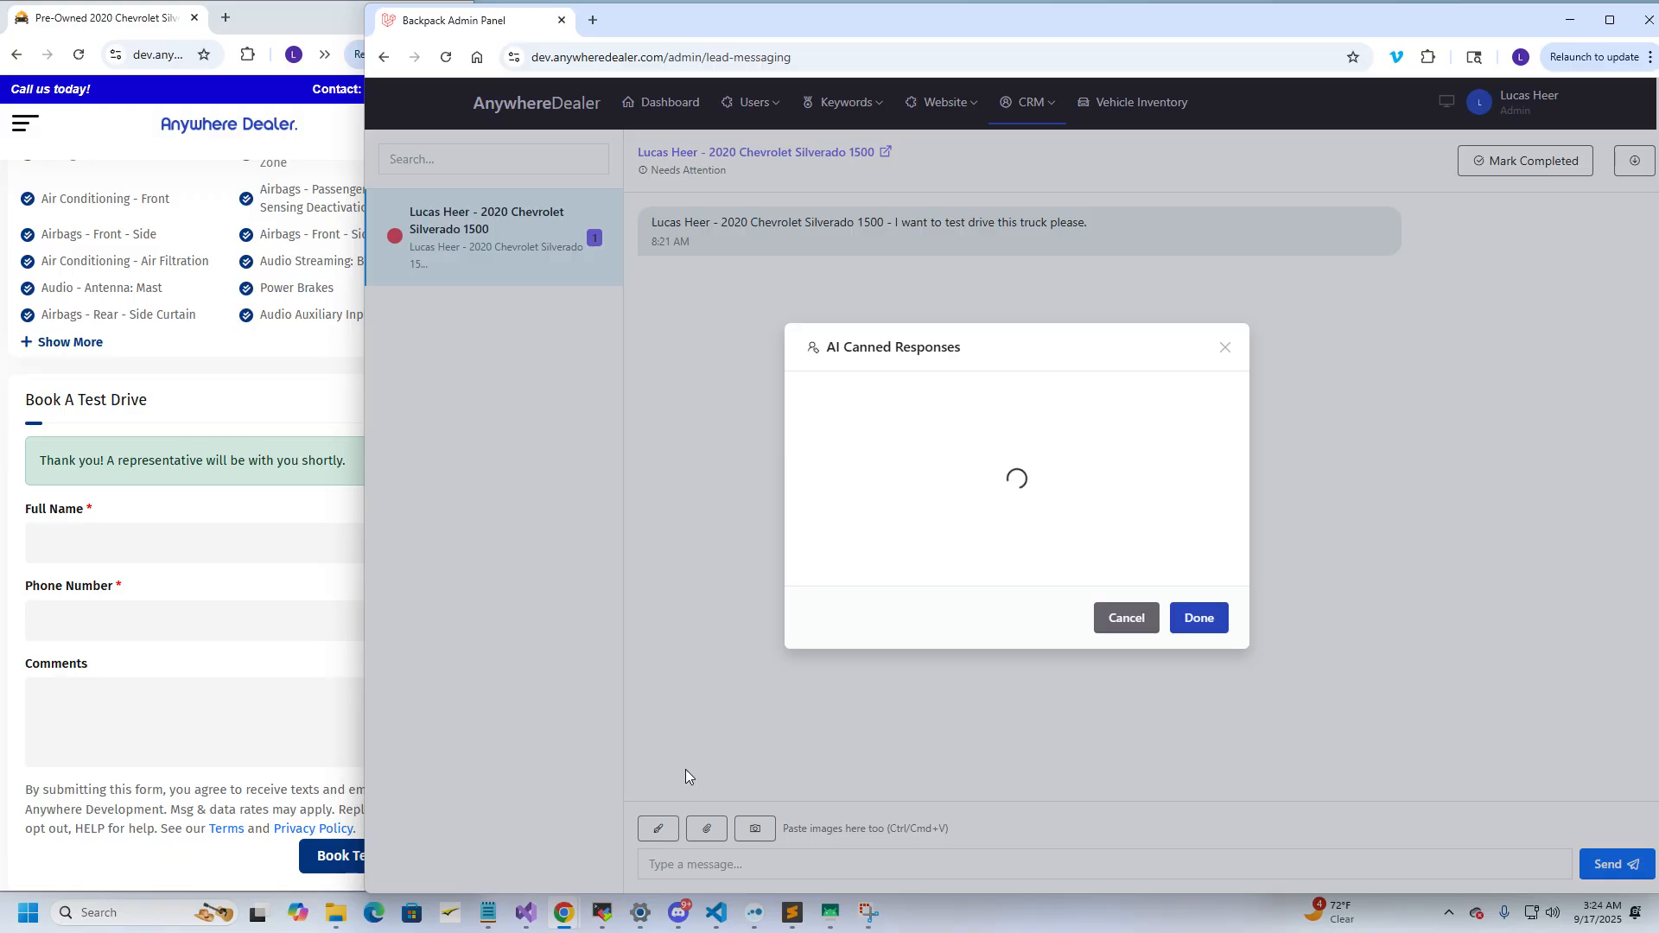
mouse_move(829, 912)
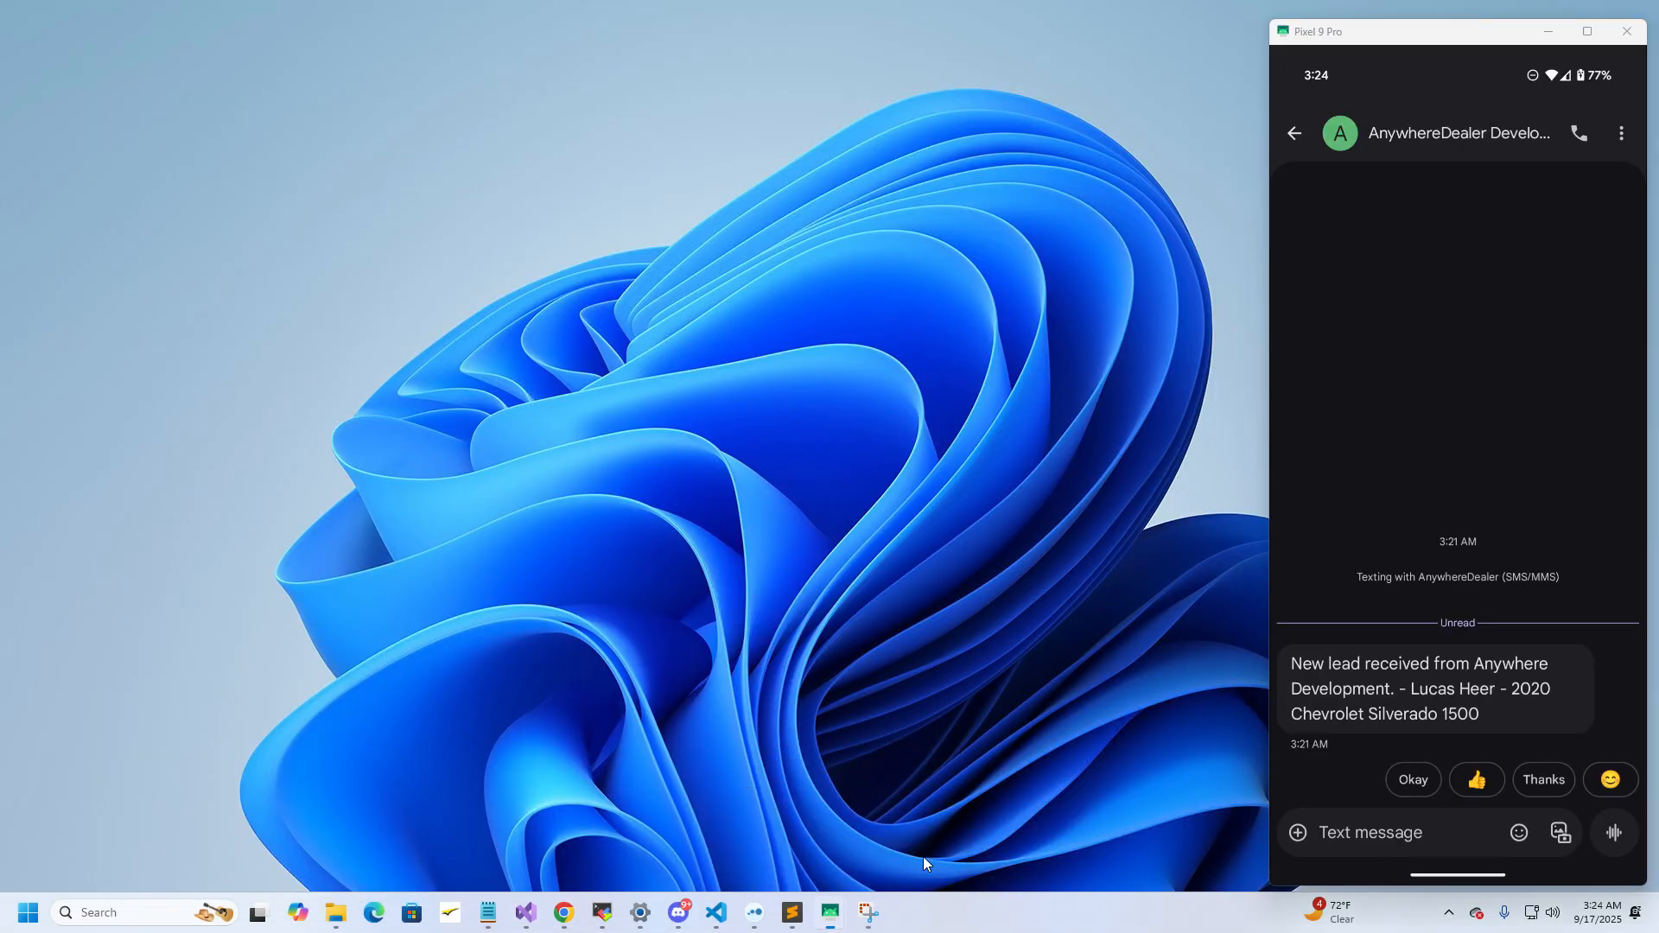
left_click(922, 857)
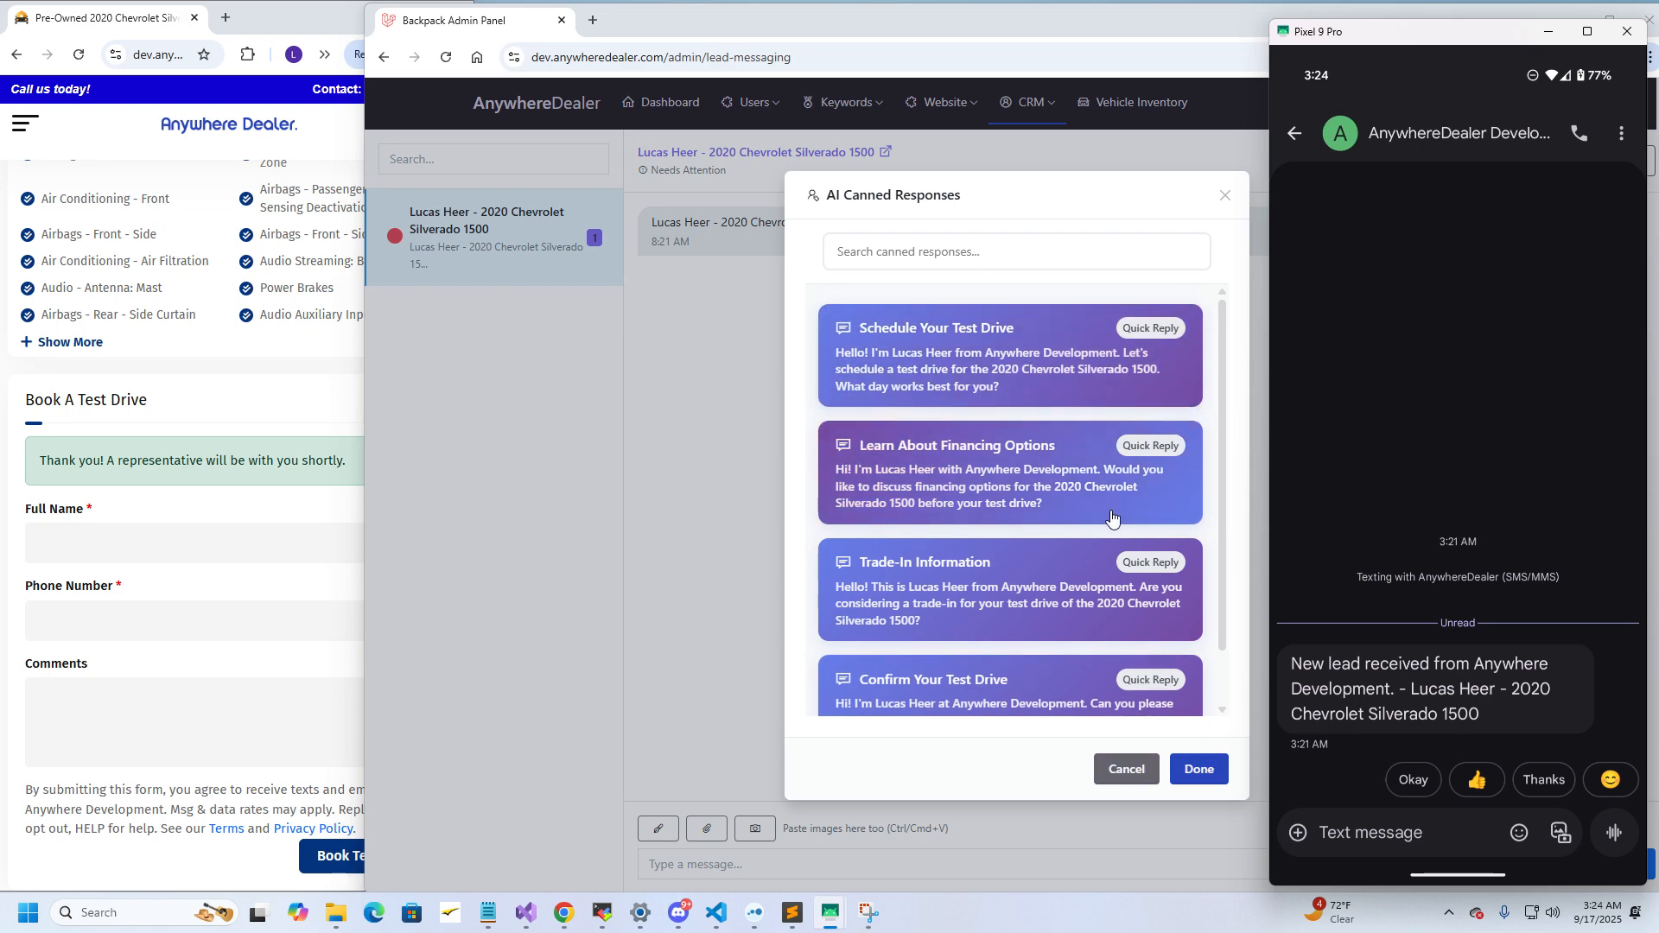
scroll(1092, 581, "down", 1)
scroll(1043, 519, "up", 1)
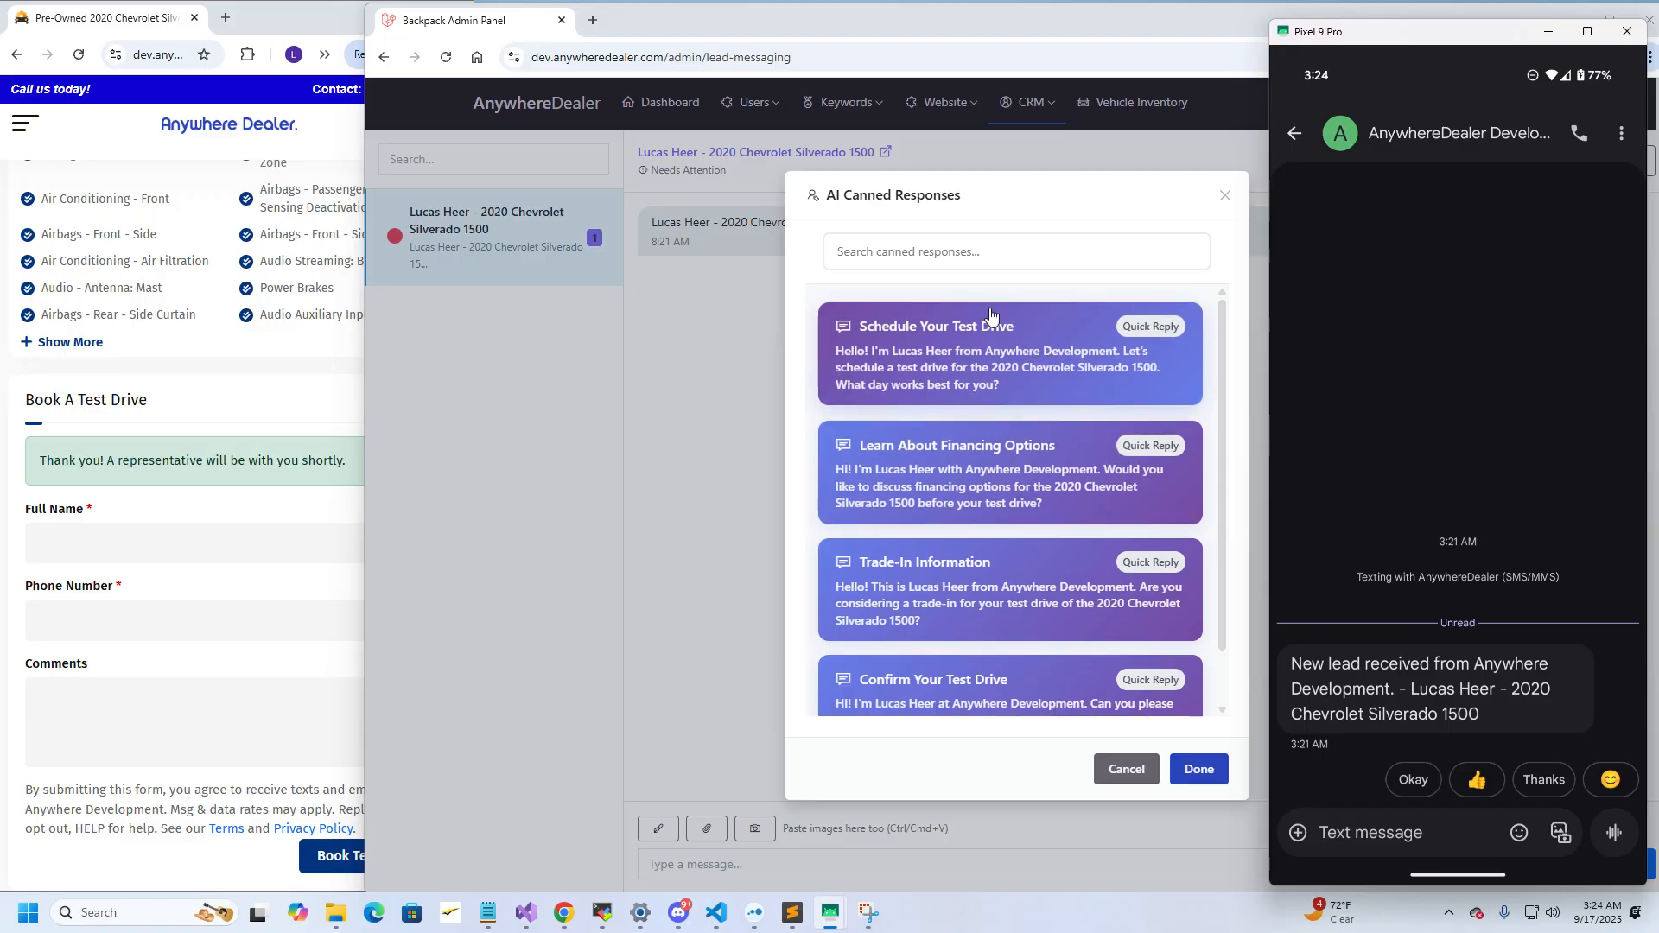
Insert the Schedule Your Test Drive reply, change 'Development' to 'Dealer', and send it
left_click(1036, 367)
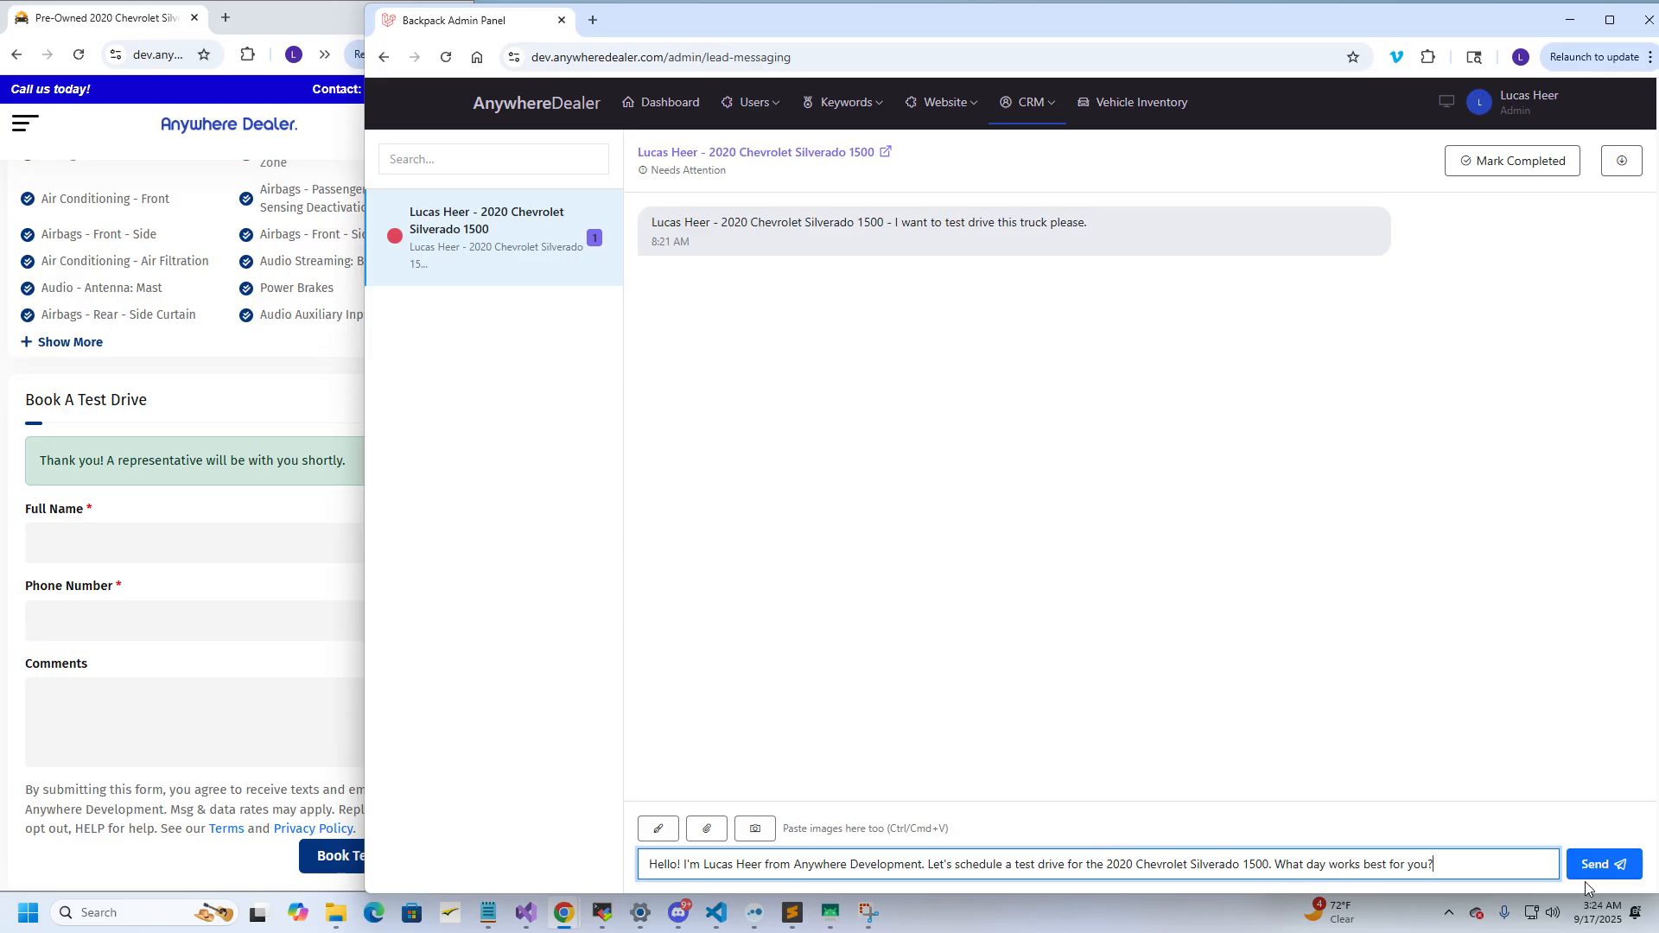
left_click_drag(921, 866, 846, 864)
type("Dealer")
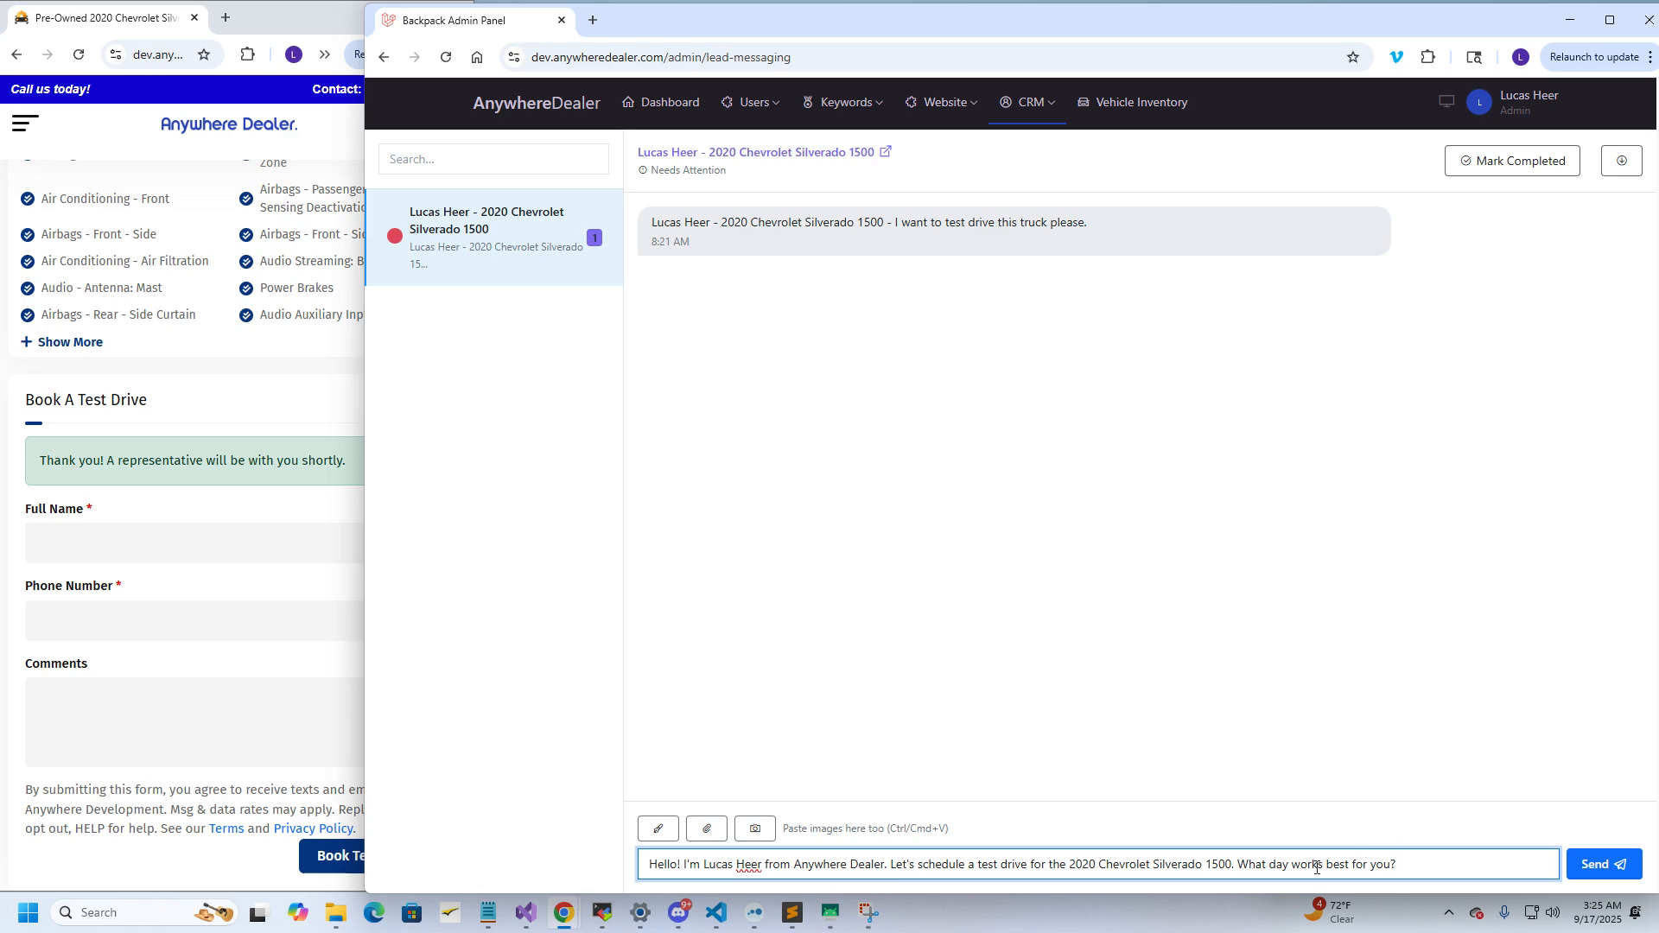
left_click(1594, 864)
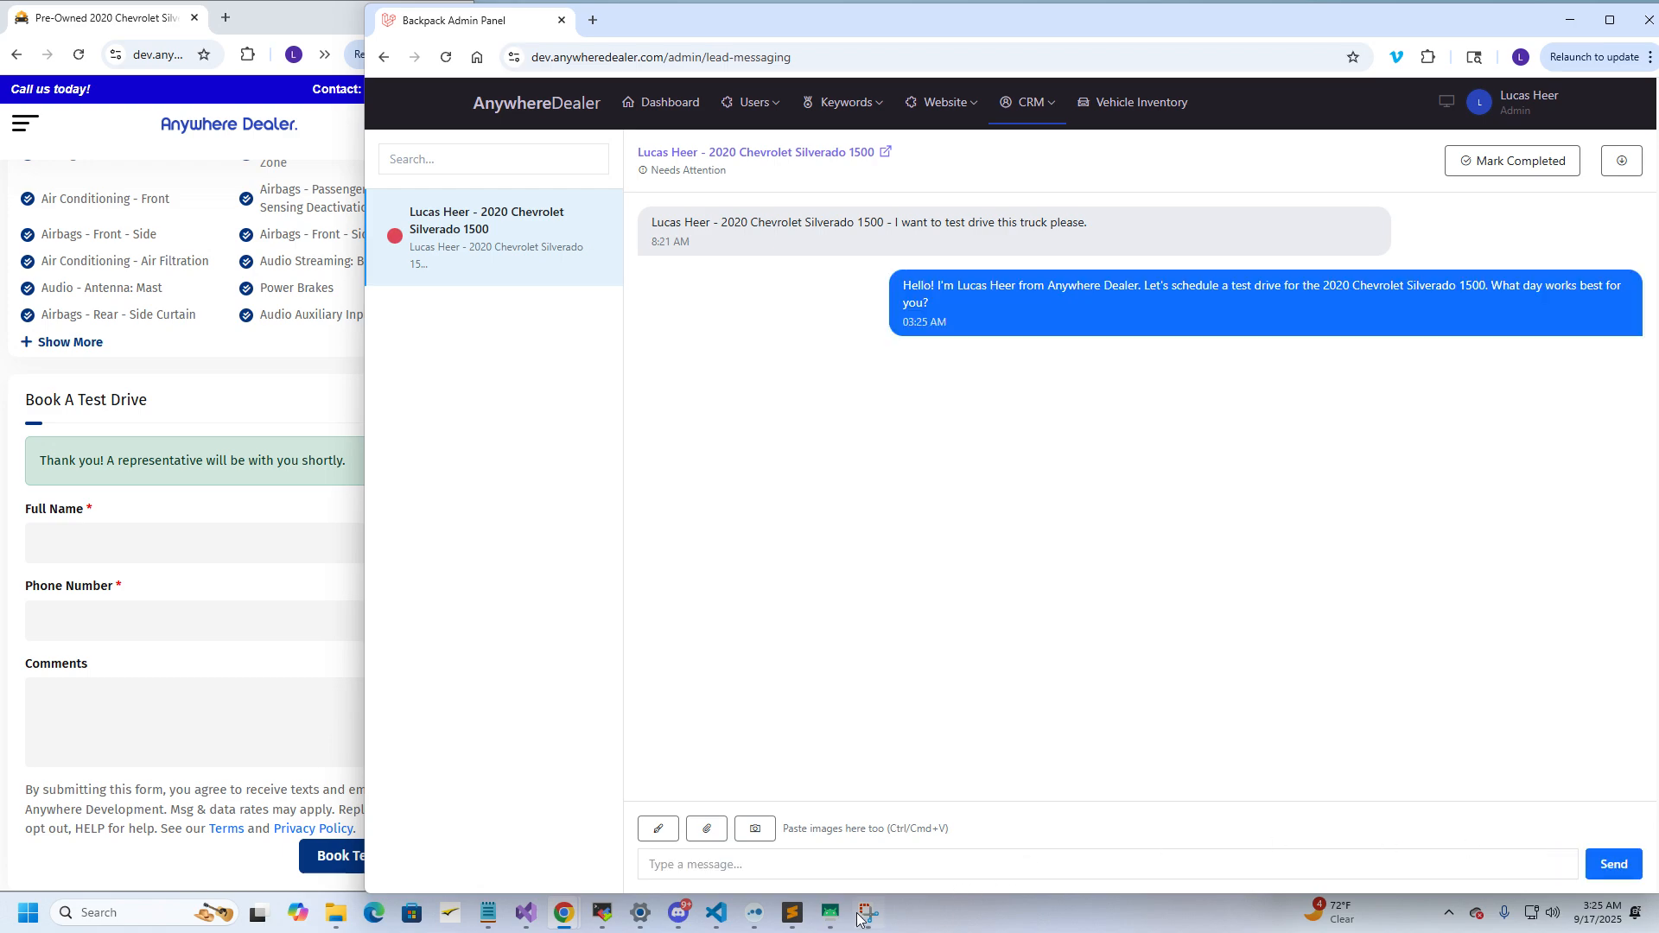
On the phone, reply 'Hello Lucas! Next Tuesday works for me!'
mouse_move(832, 918)
left_click(921, 832)
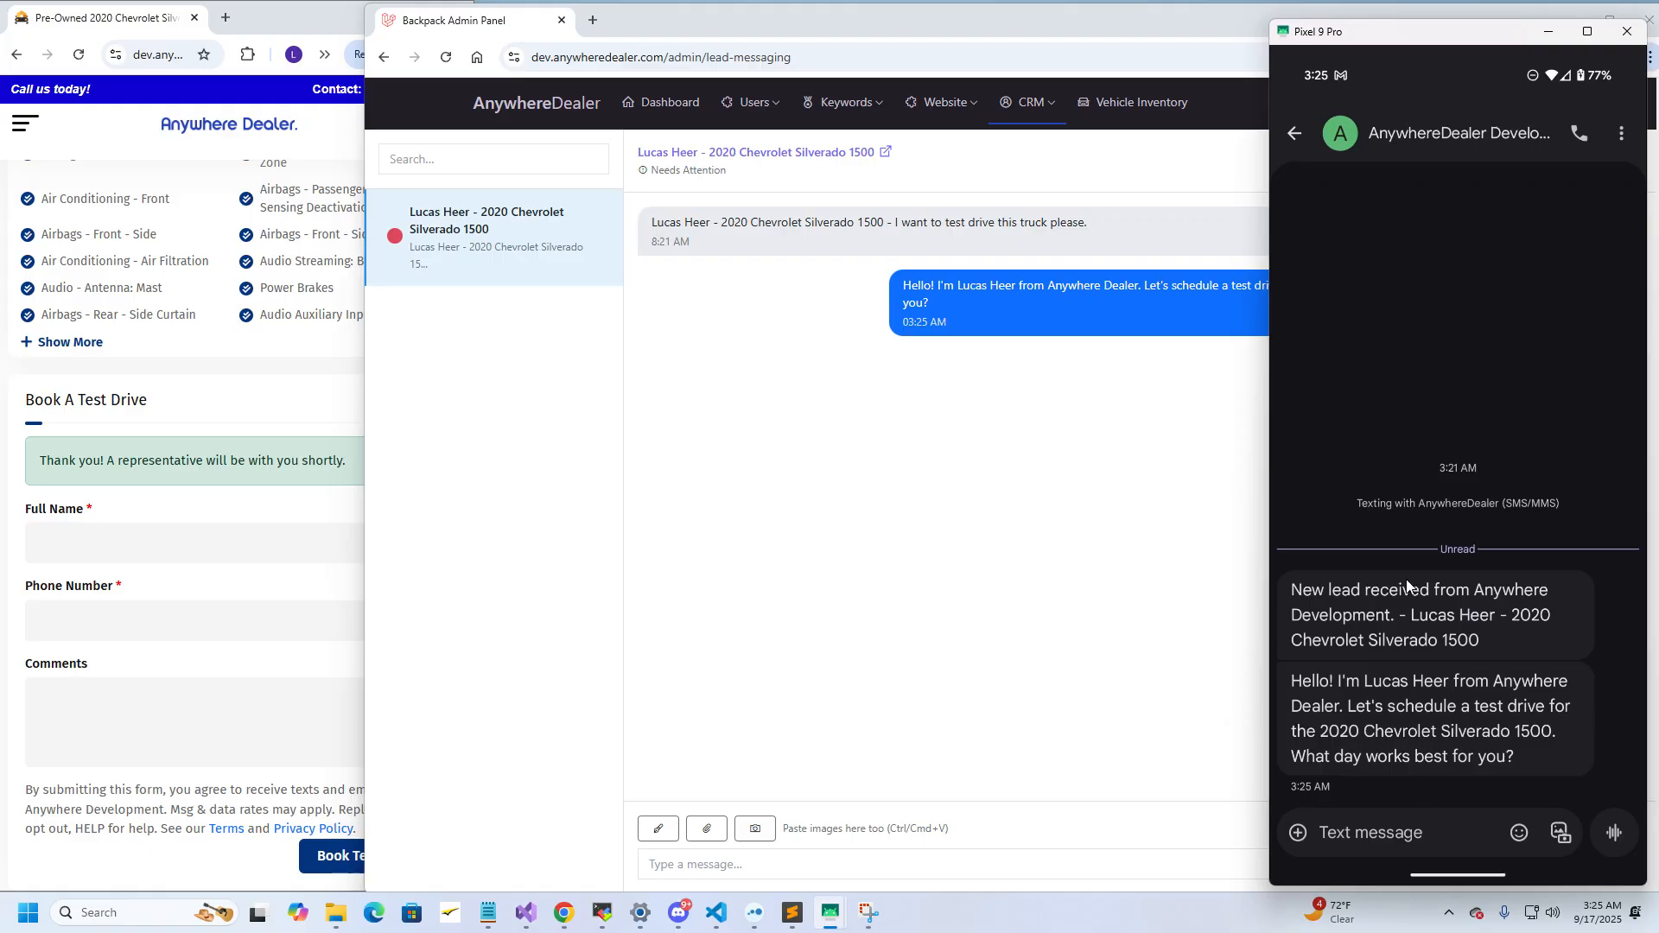
type("He")
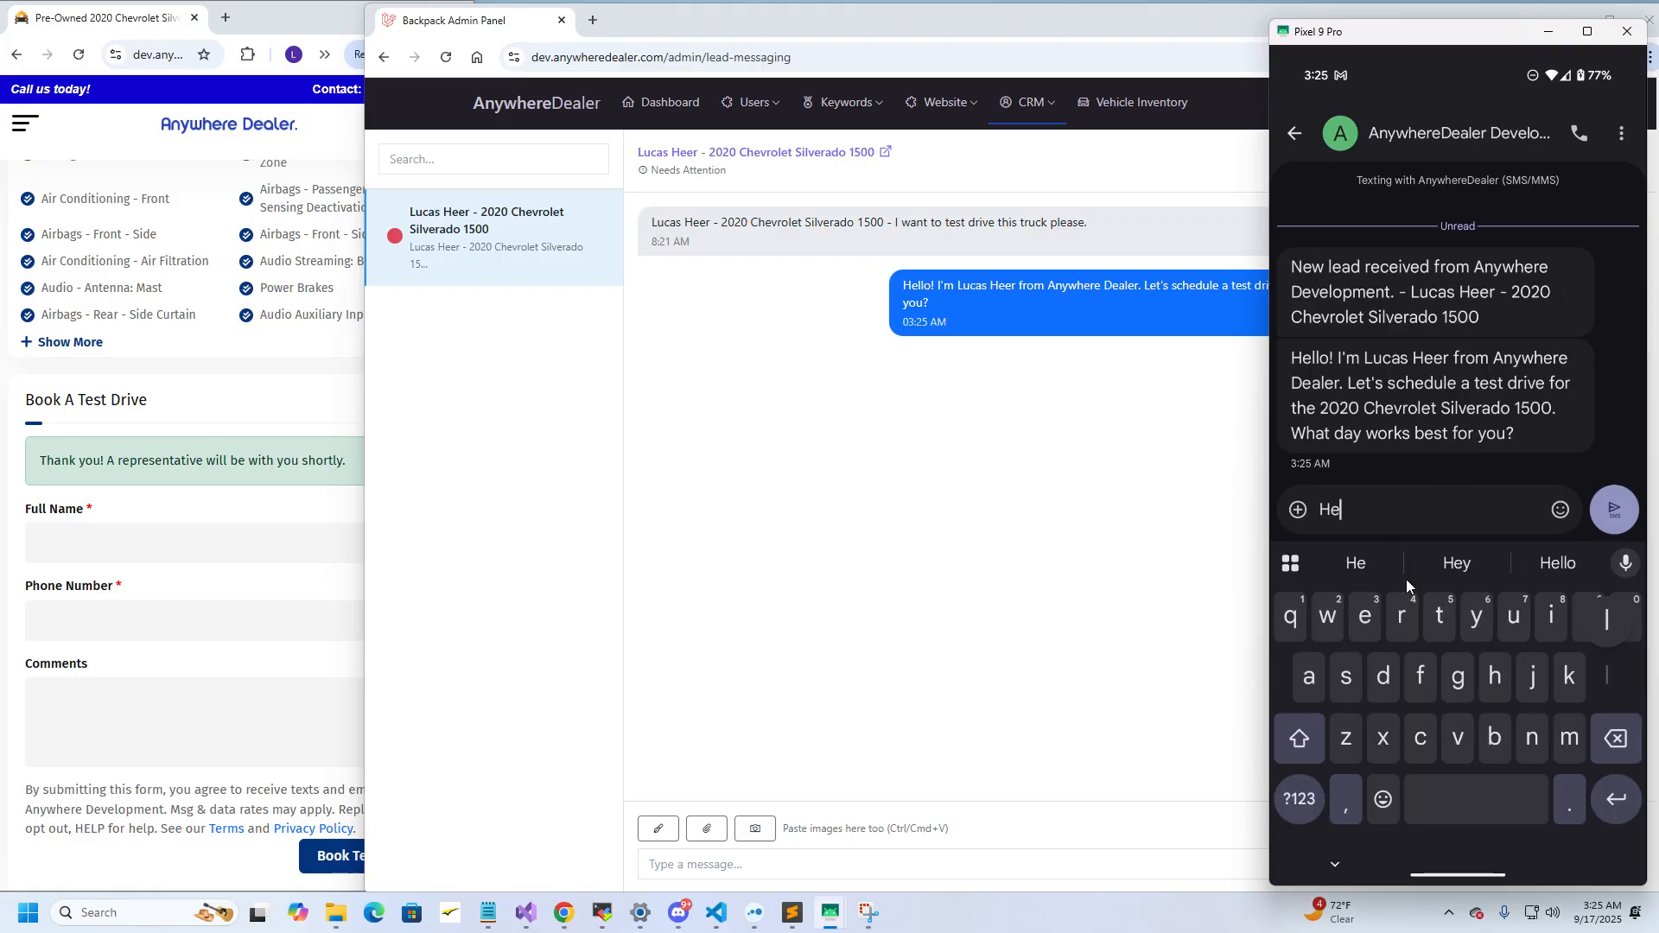
type("llo Lucas! ")
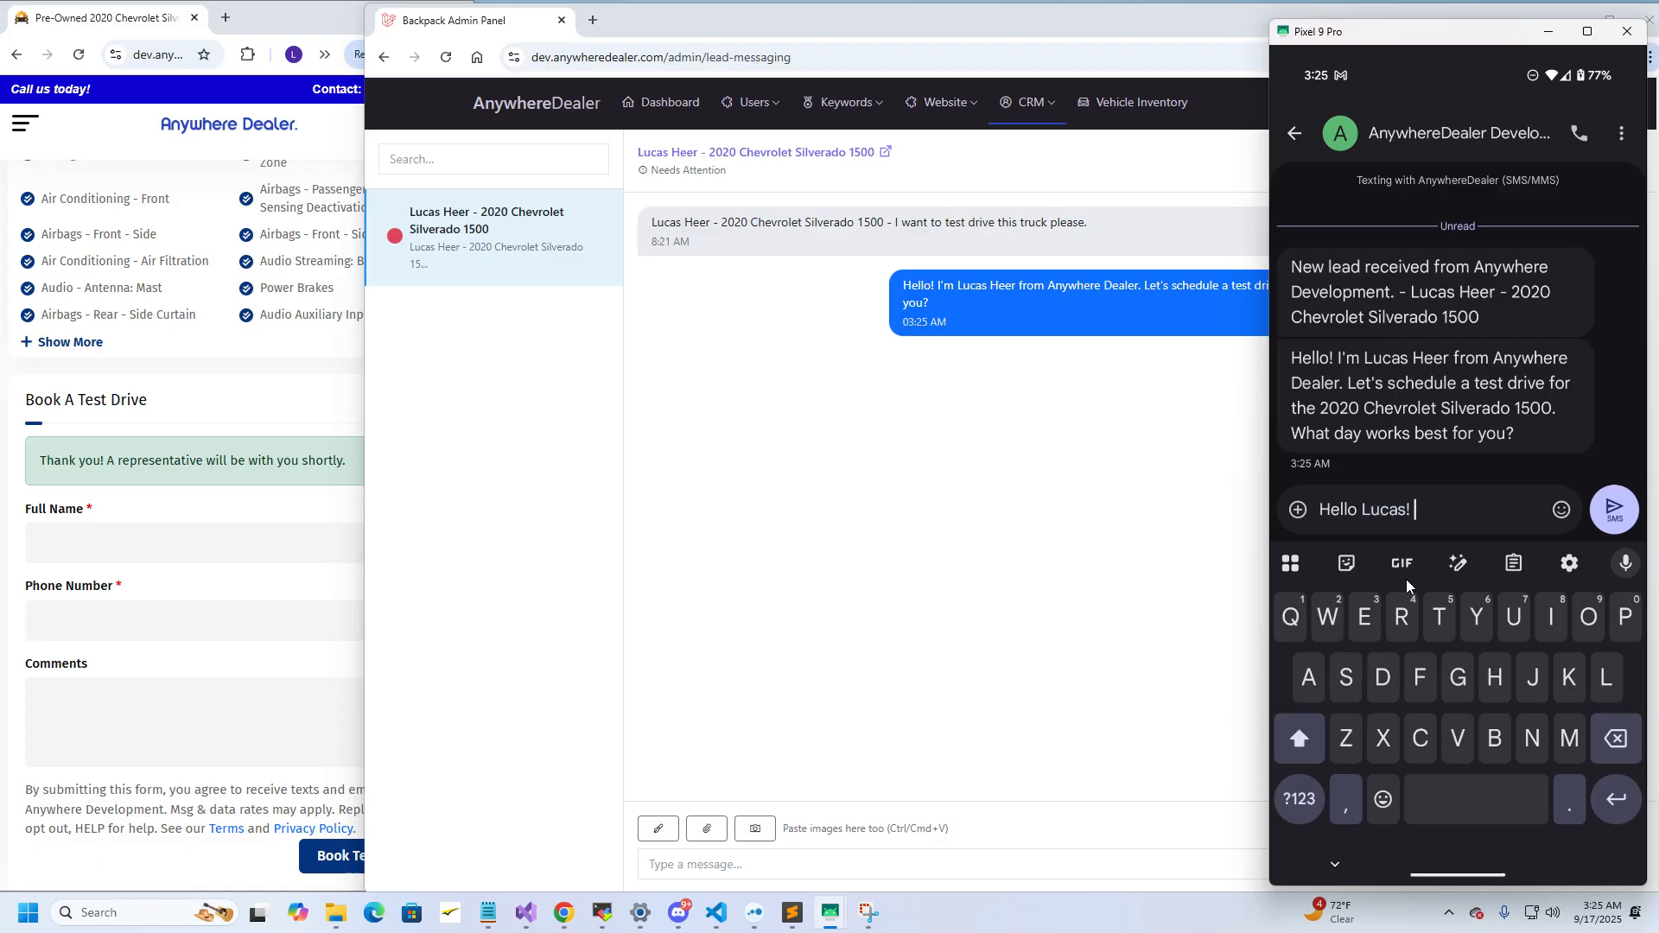
type("Next Tuesday ")
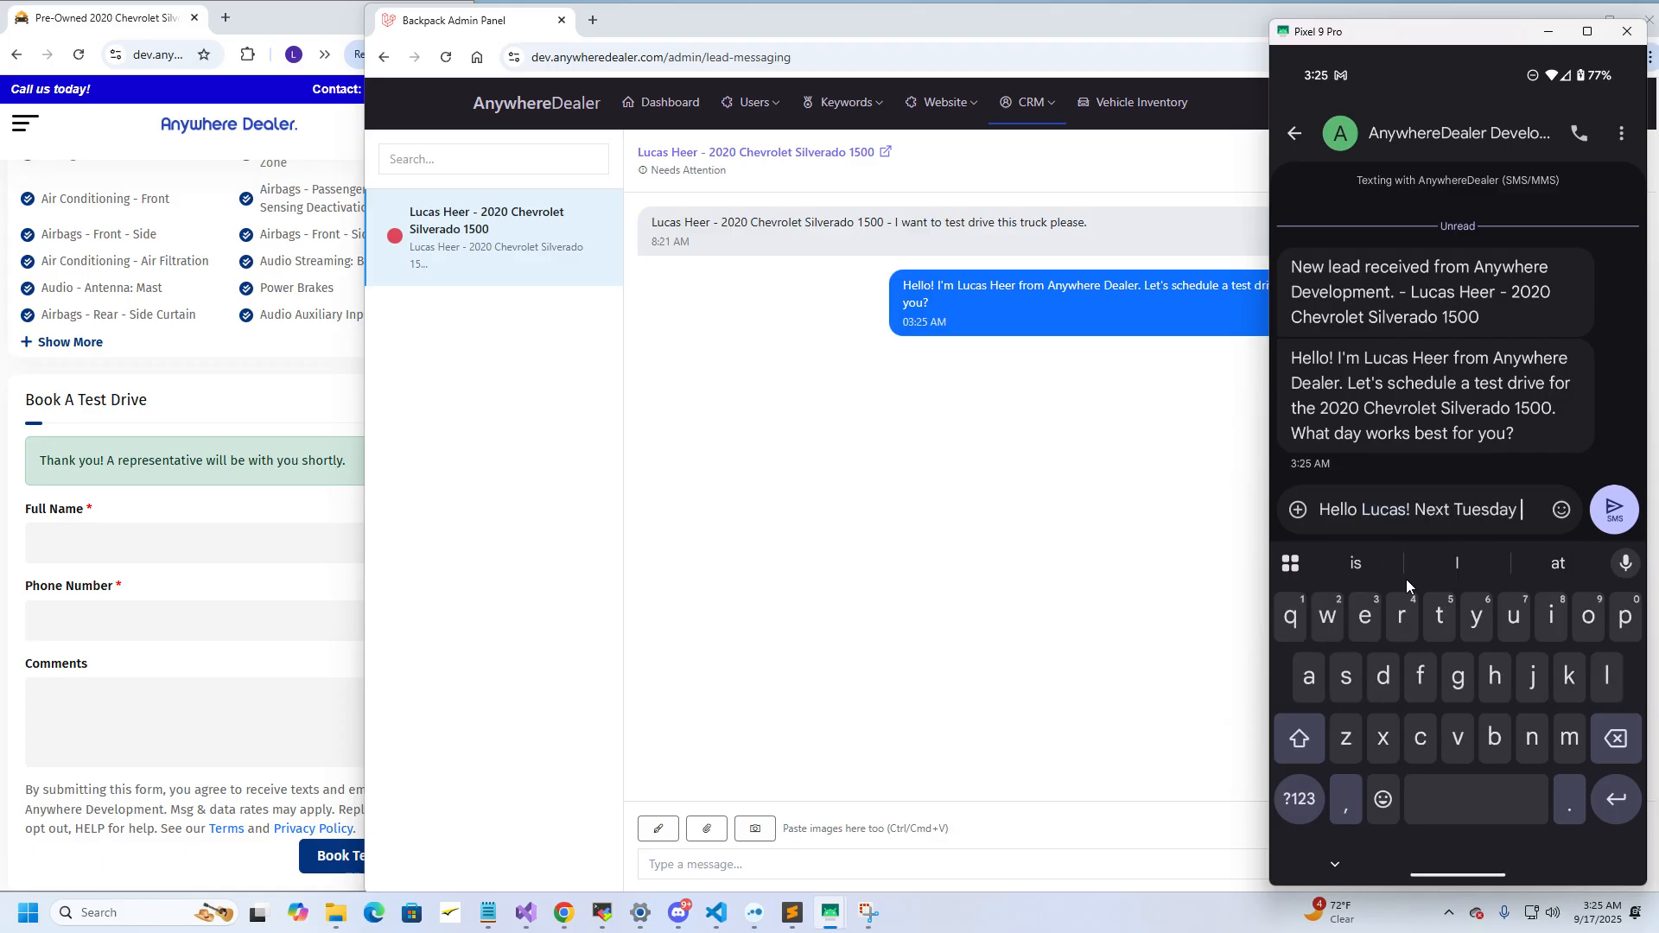
type("works for me!")
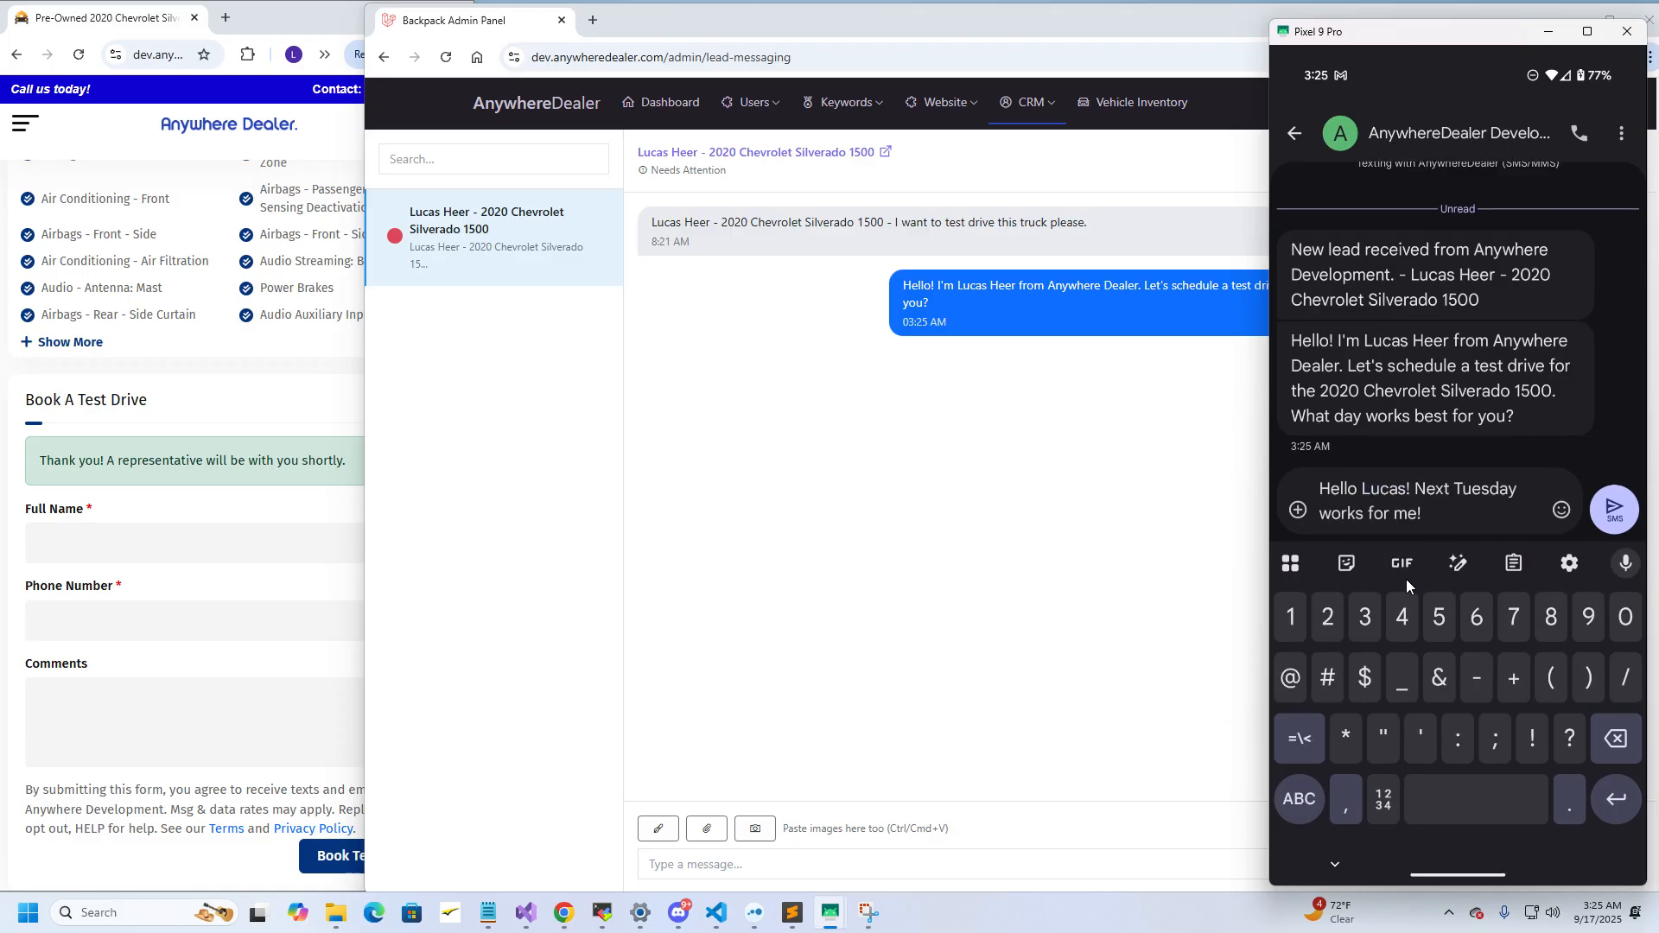
key("Return")
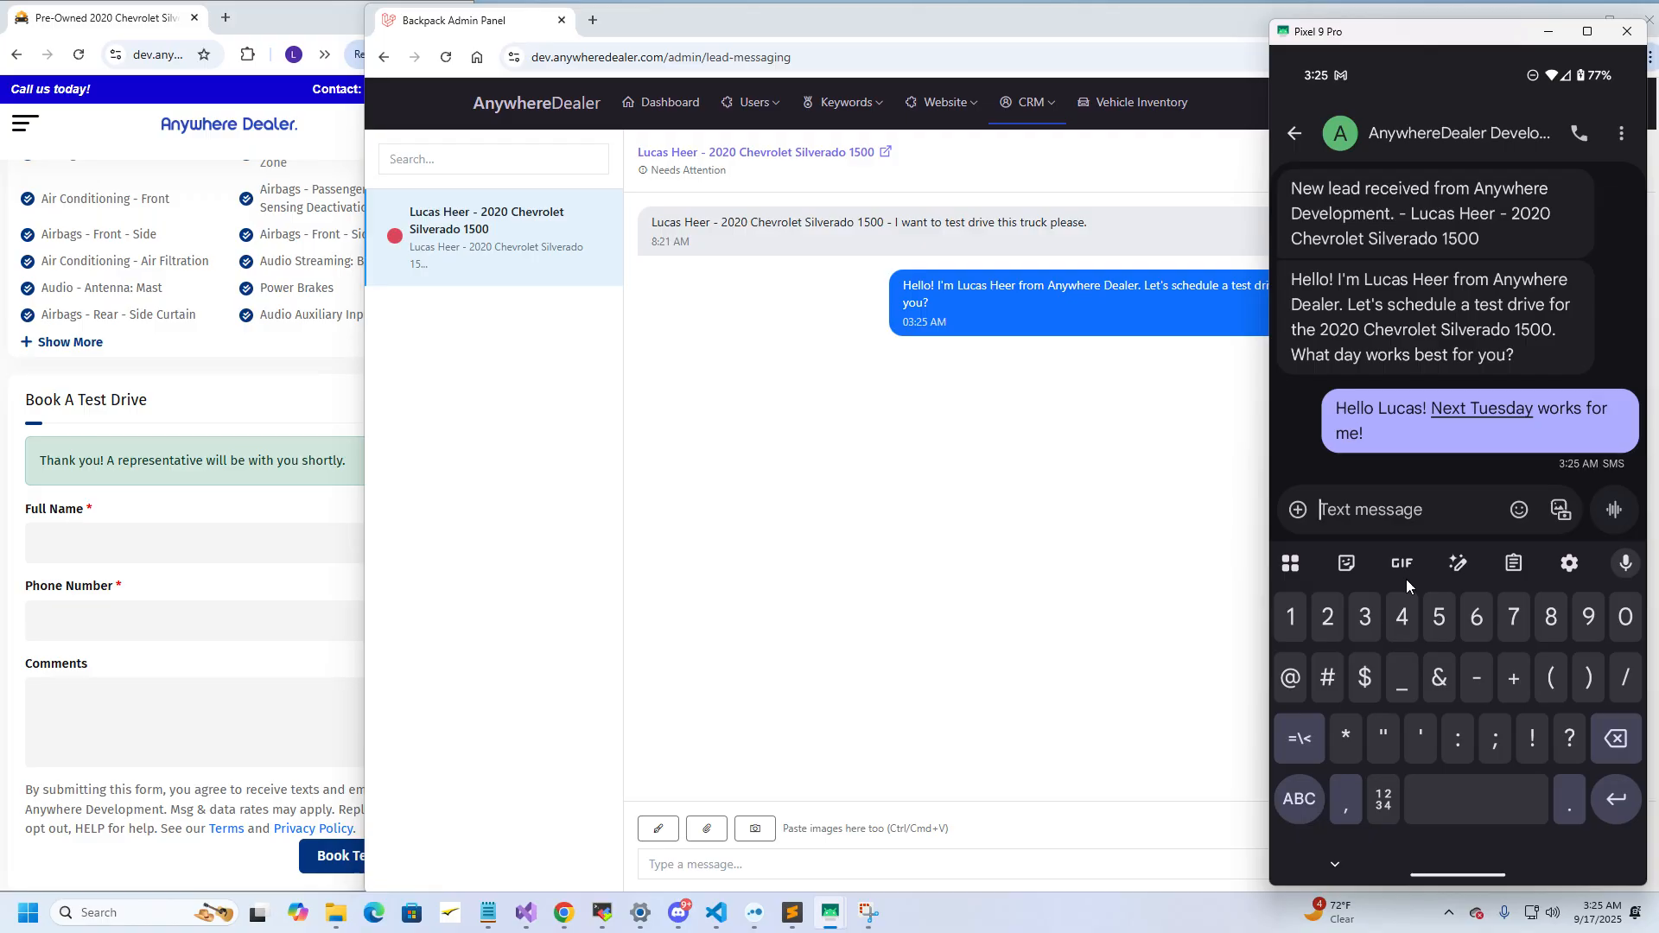
From the admin chat, send the lead 'Great! How about 2PM?'
left_click(717, 860)
type("Gr")
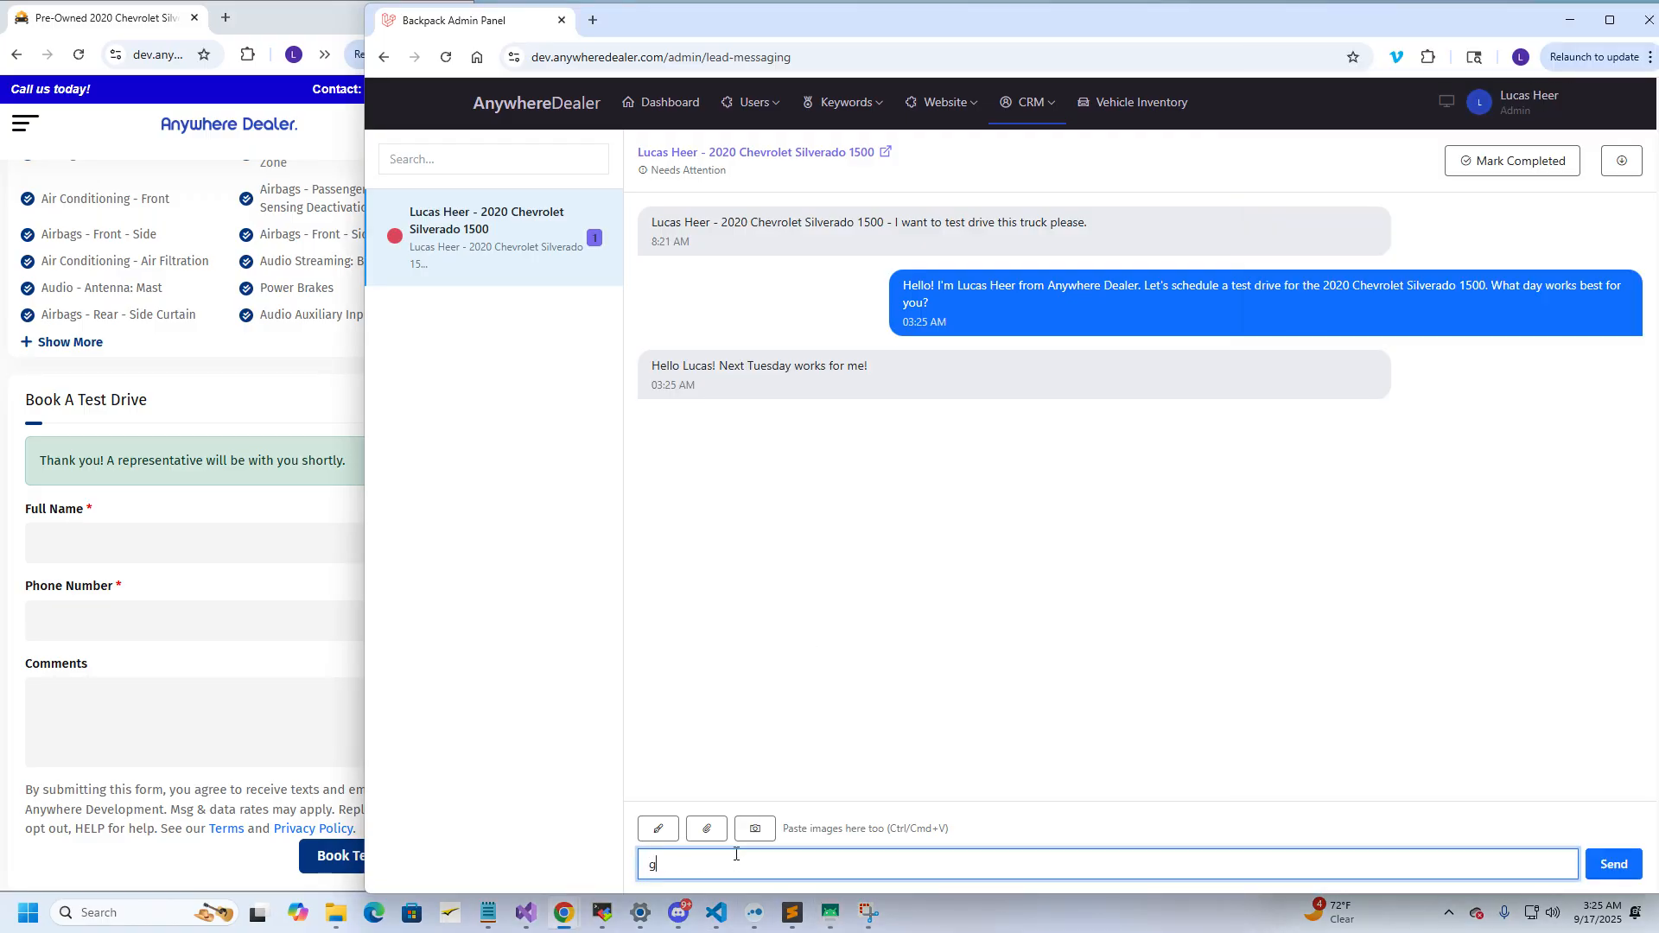
type("eat! How about 2PM?")
left_click(1607, 864)
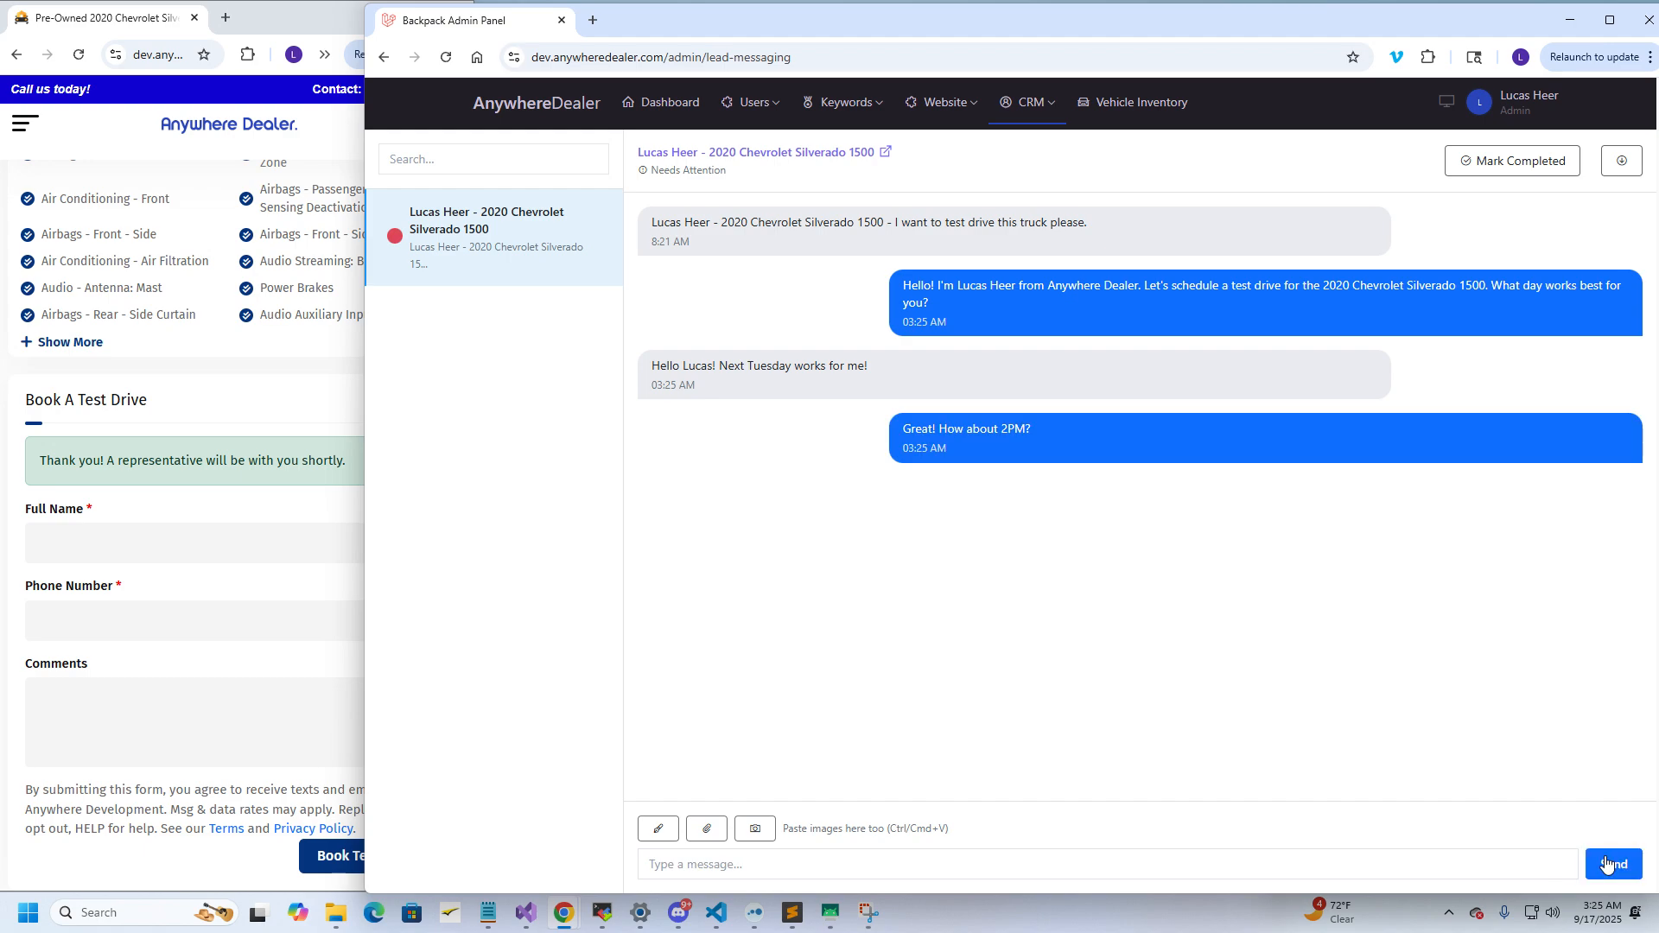
On the phone, reply '2PM works great! I will be there, thank you!'
key("alt+Tab")
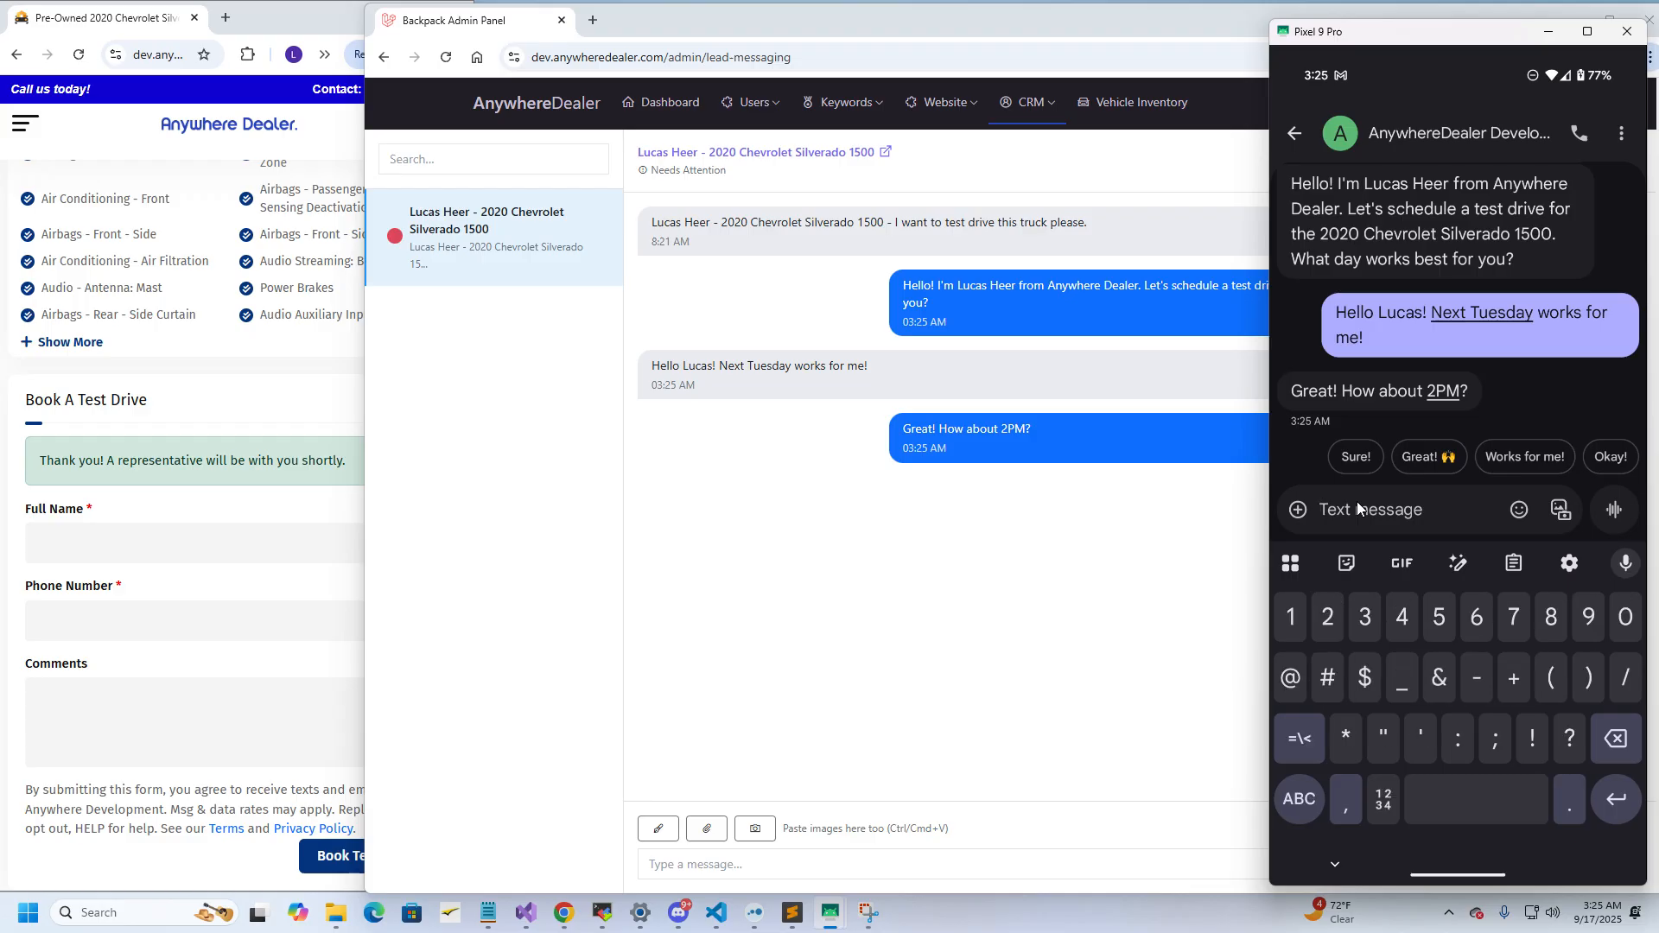
type("2PM w")
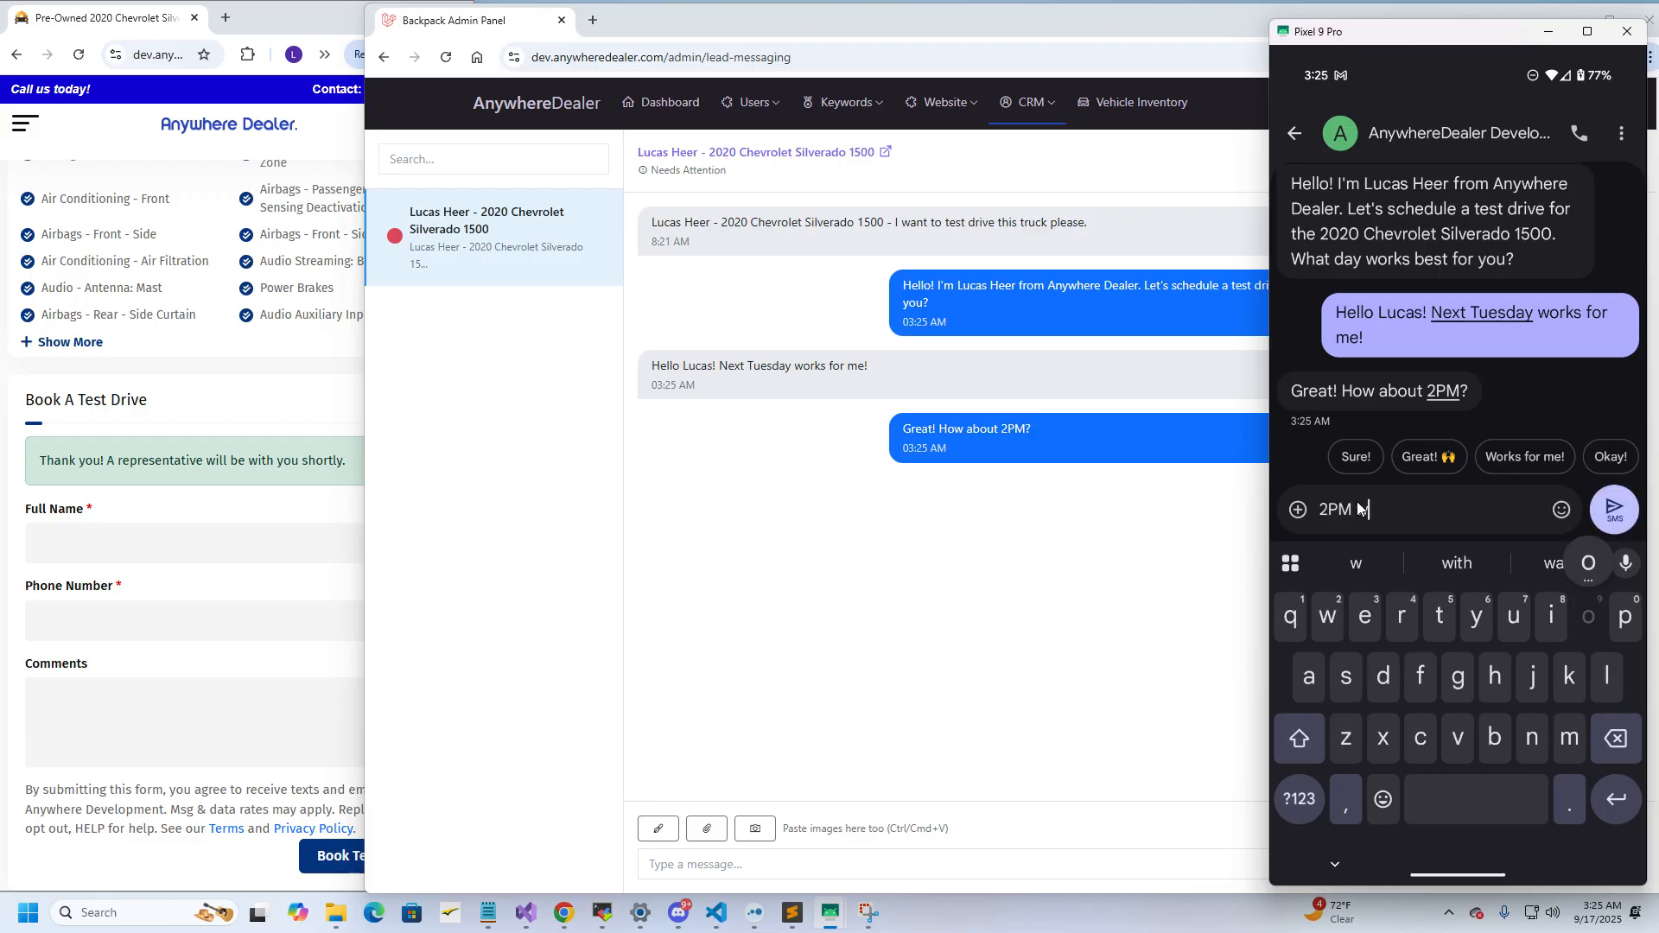
type("orks great! ")
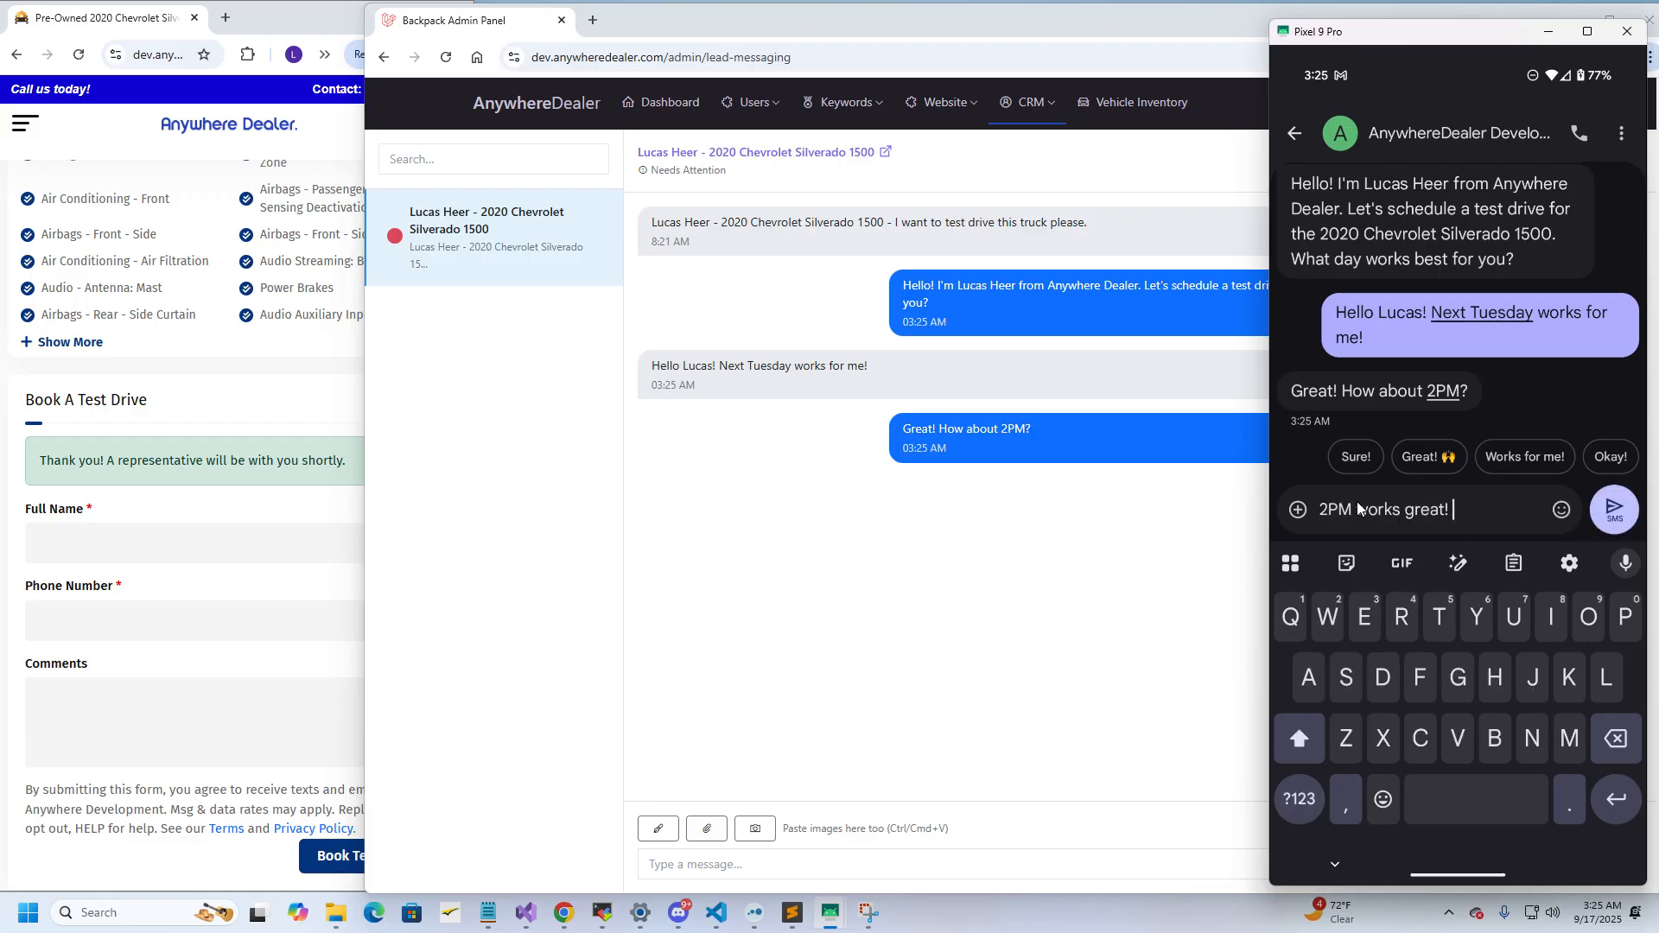
type("I will be there, tha")
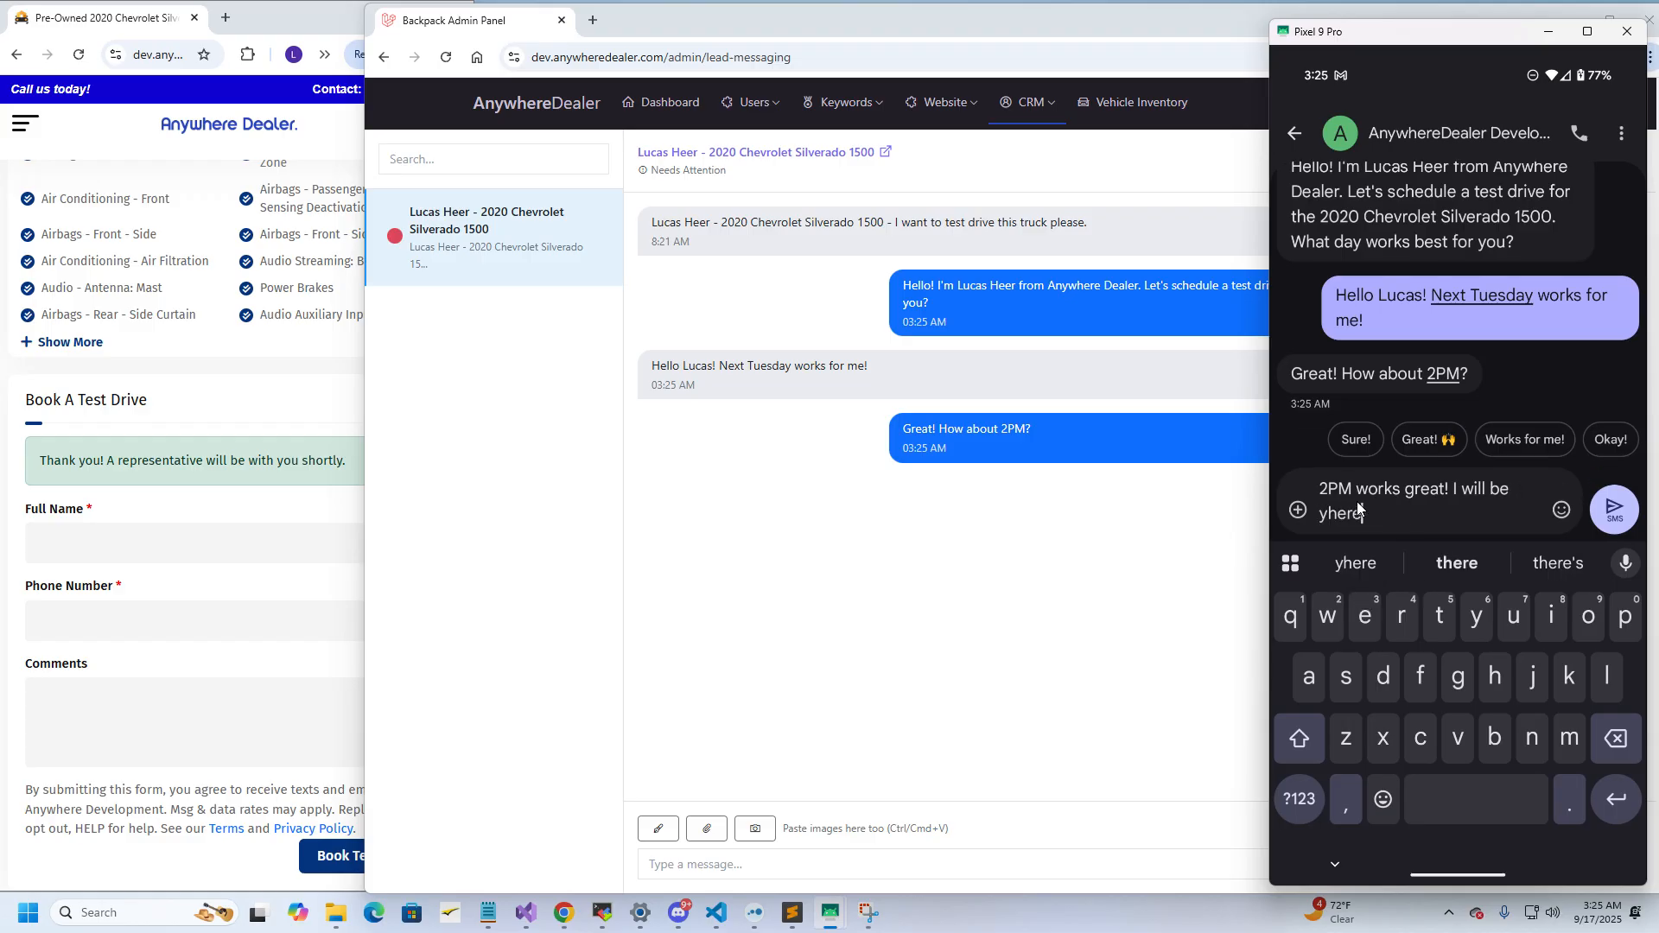
type("nk you!")
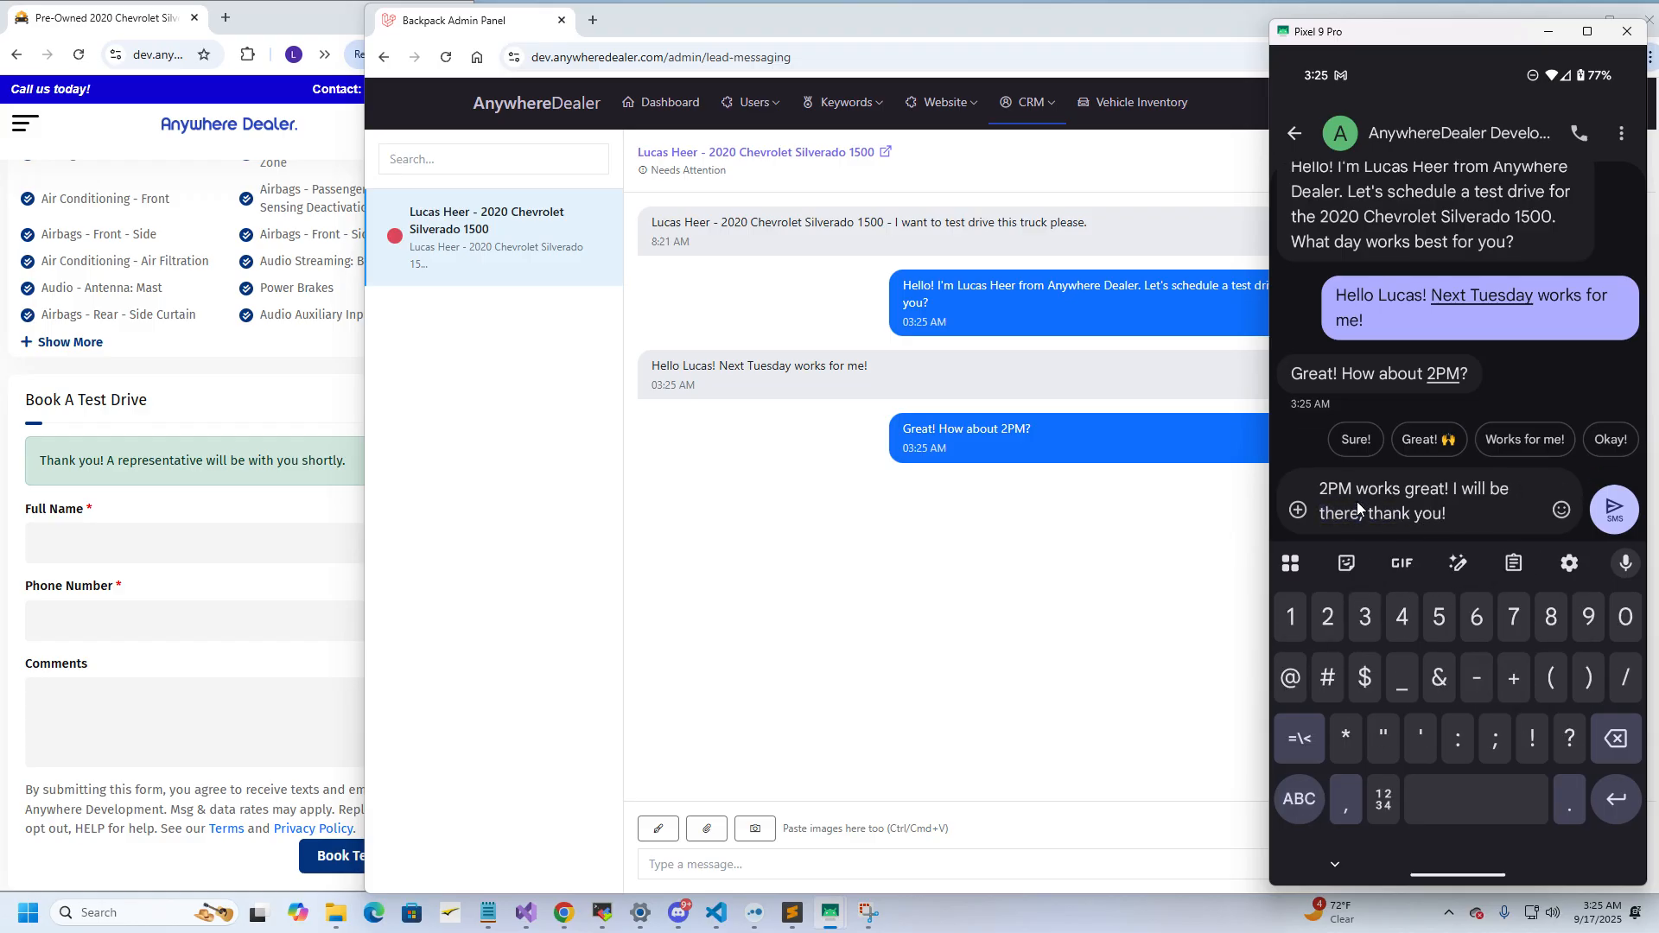
key("Return")
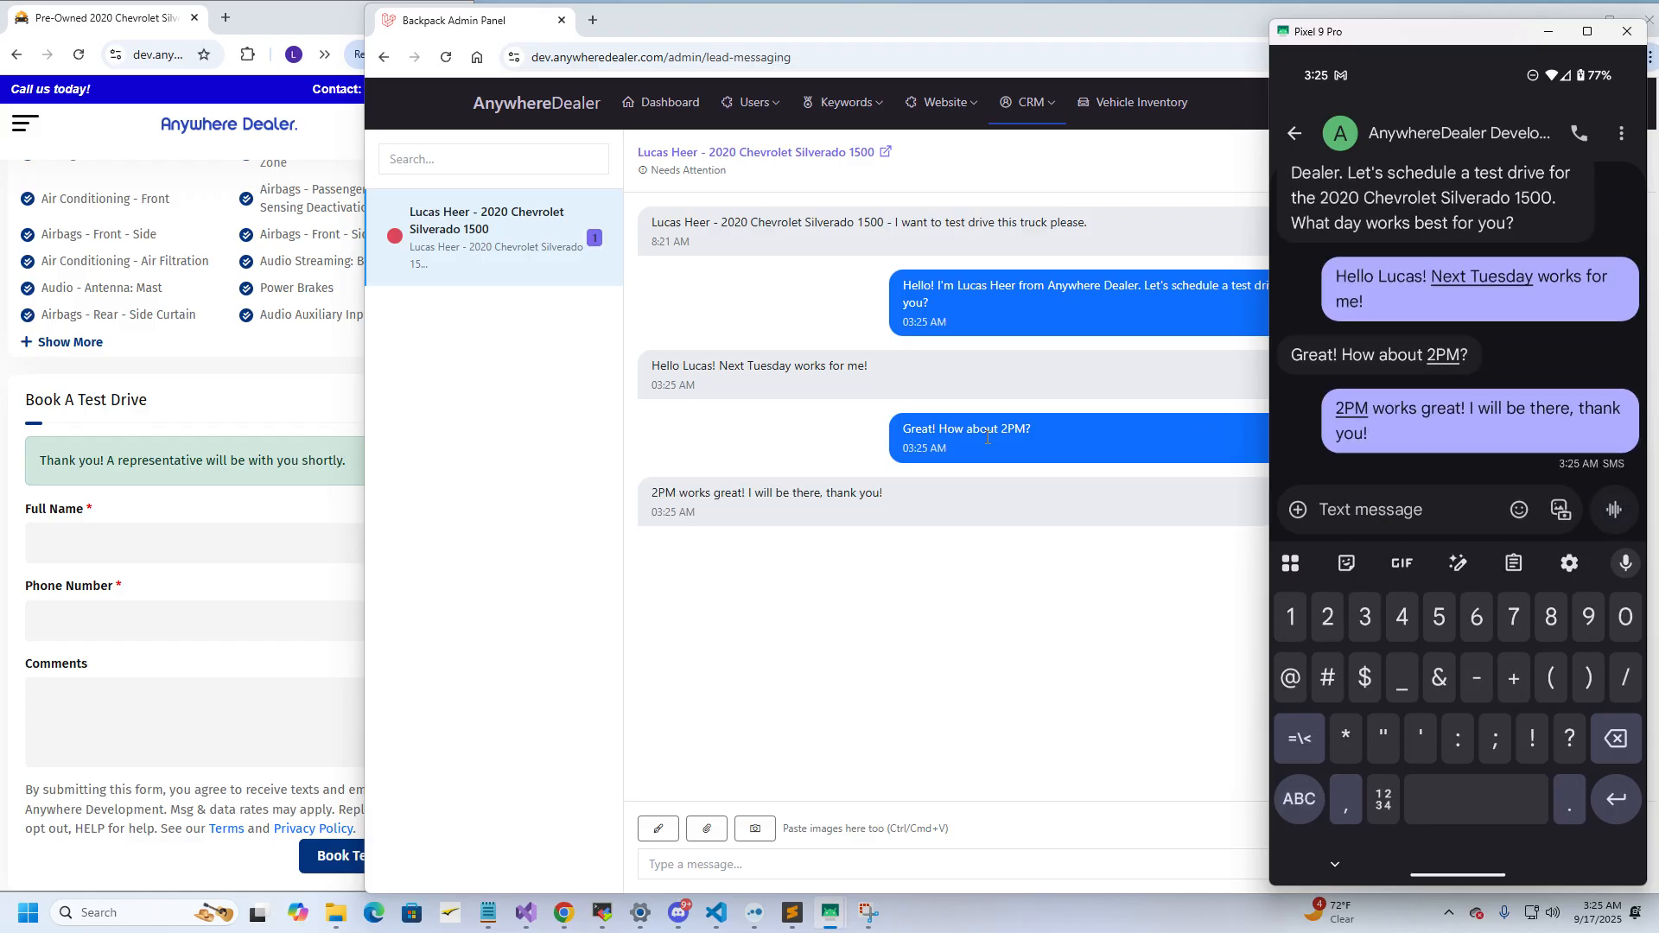
Close the stray CRM menu and send 'Thank you! See you then' in the Silverado thread
left_click(1040, 97)
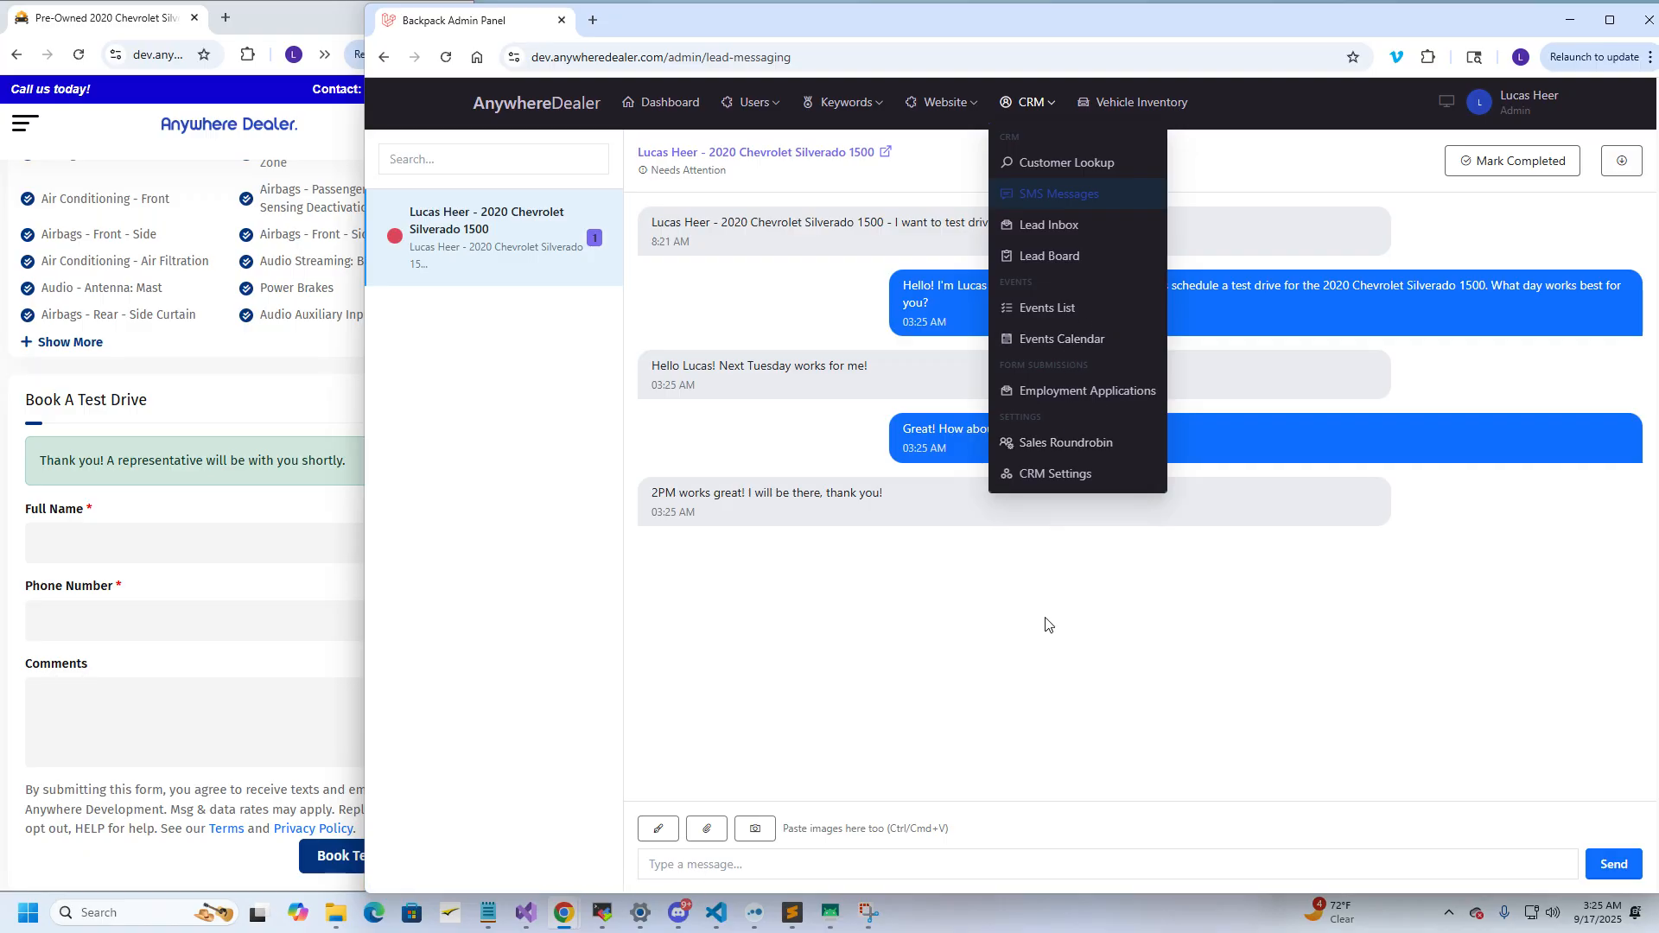
left_click(1016, 611)
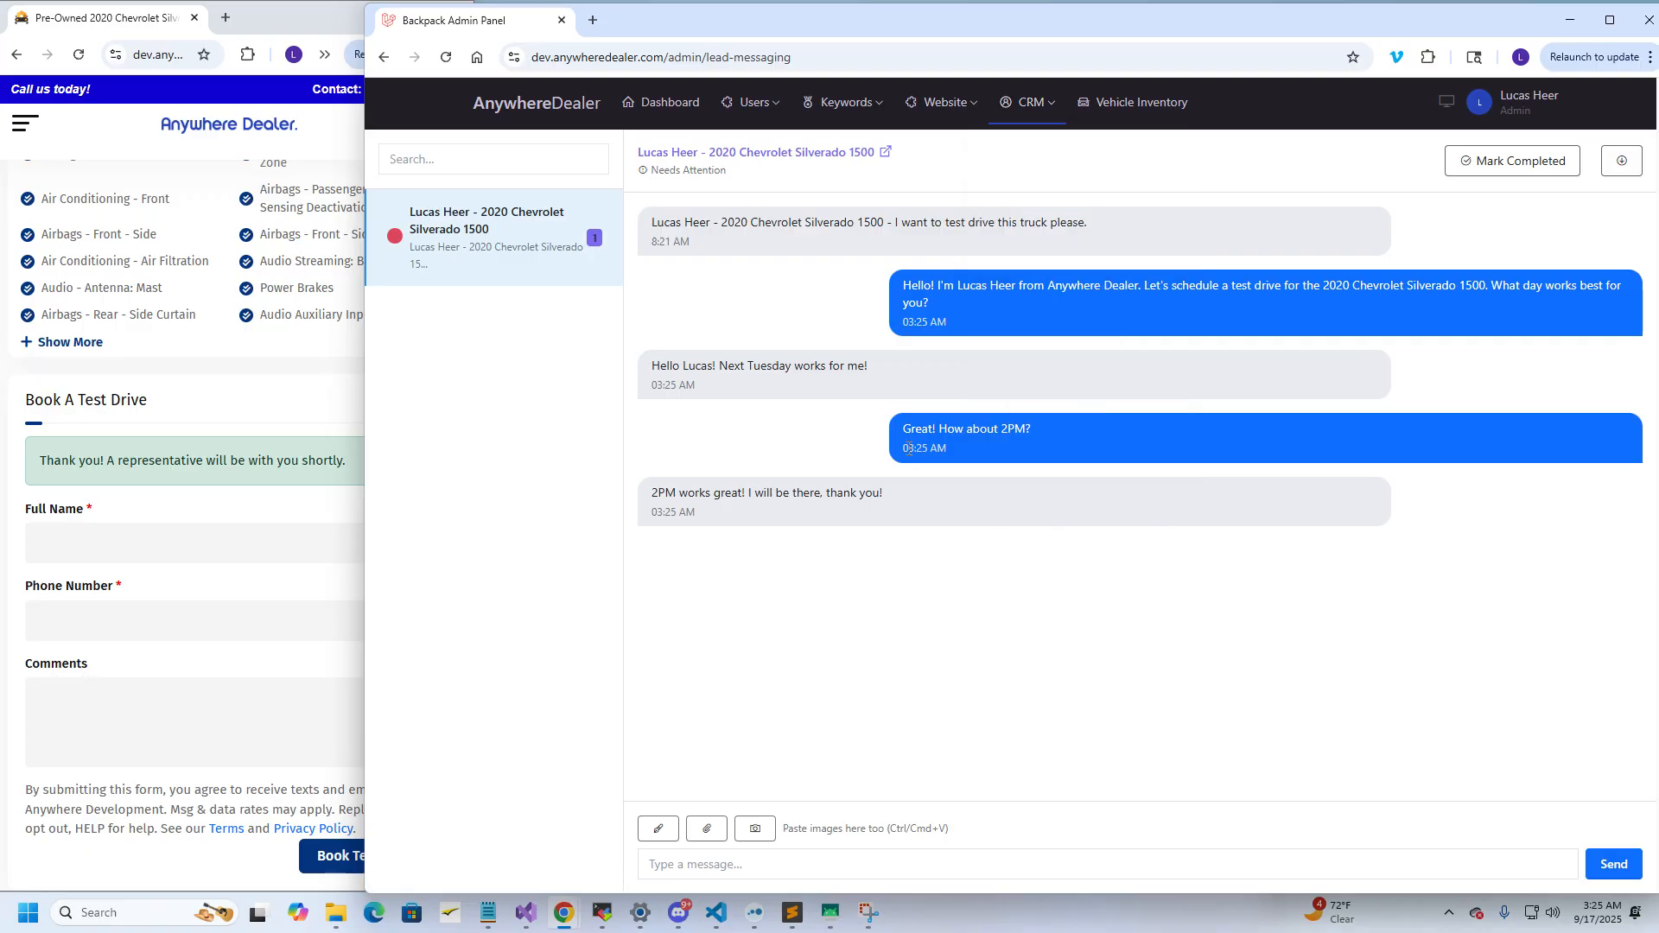
left_click(862, 864)
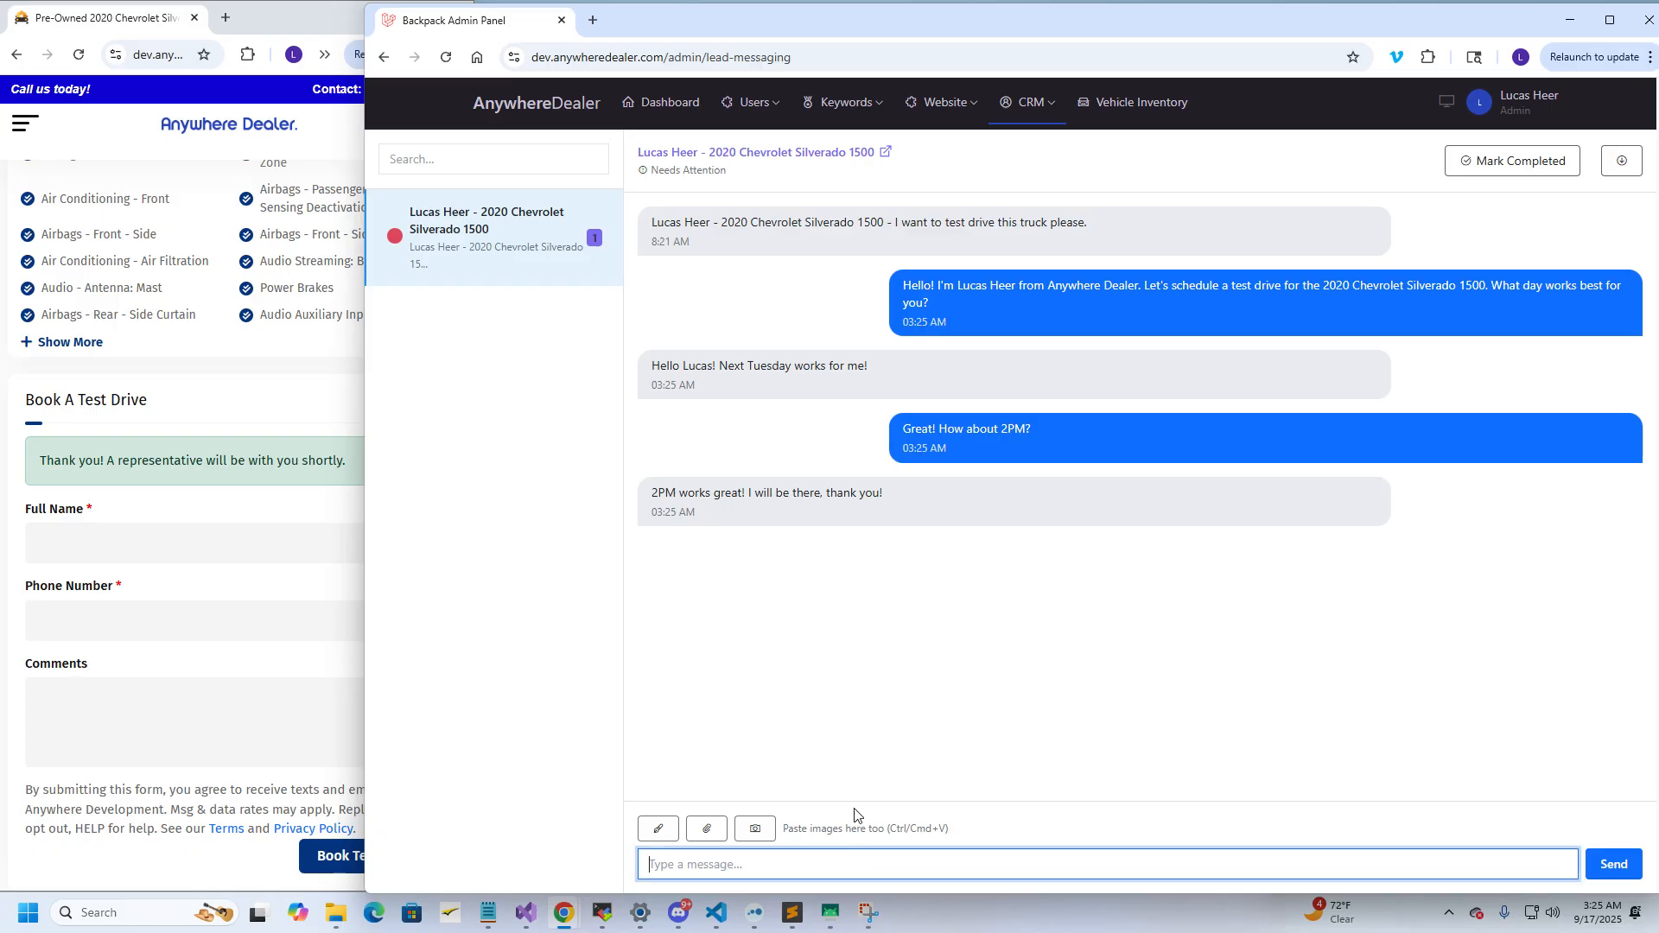
type("Thank you! See you then!")
left_click(1608, 867)
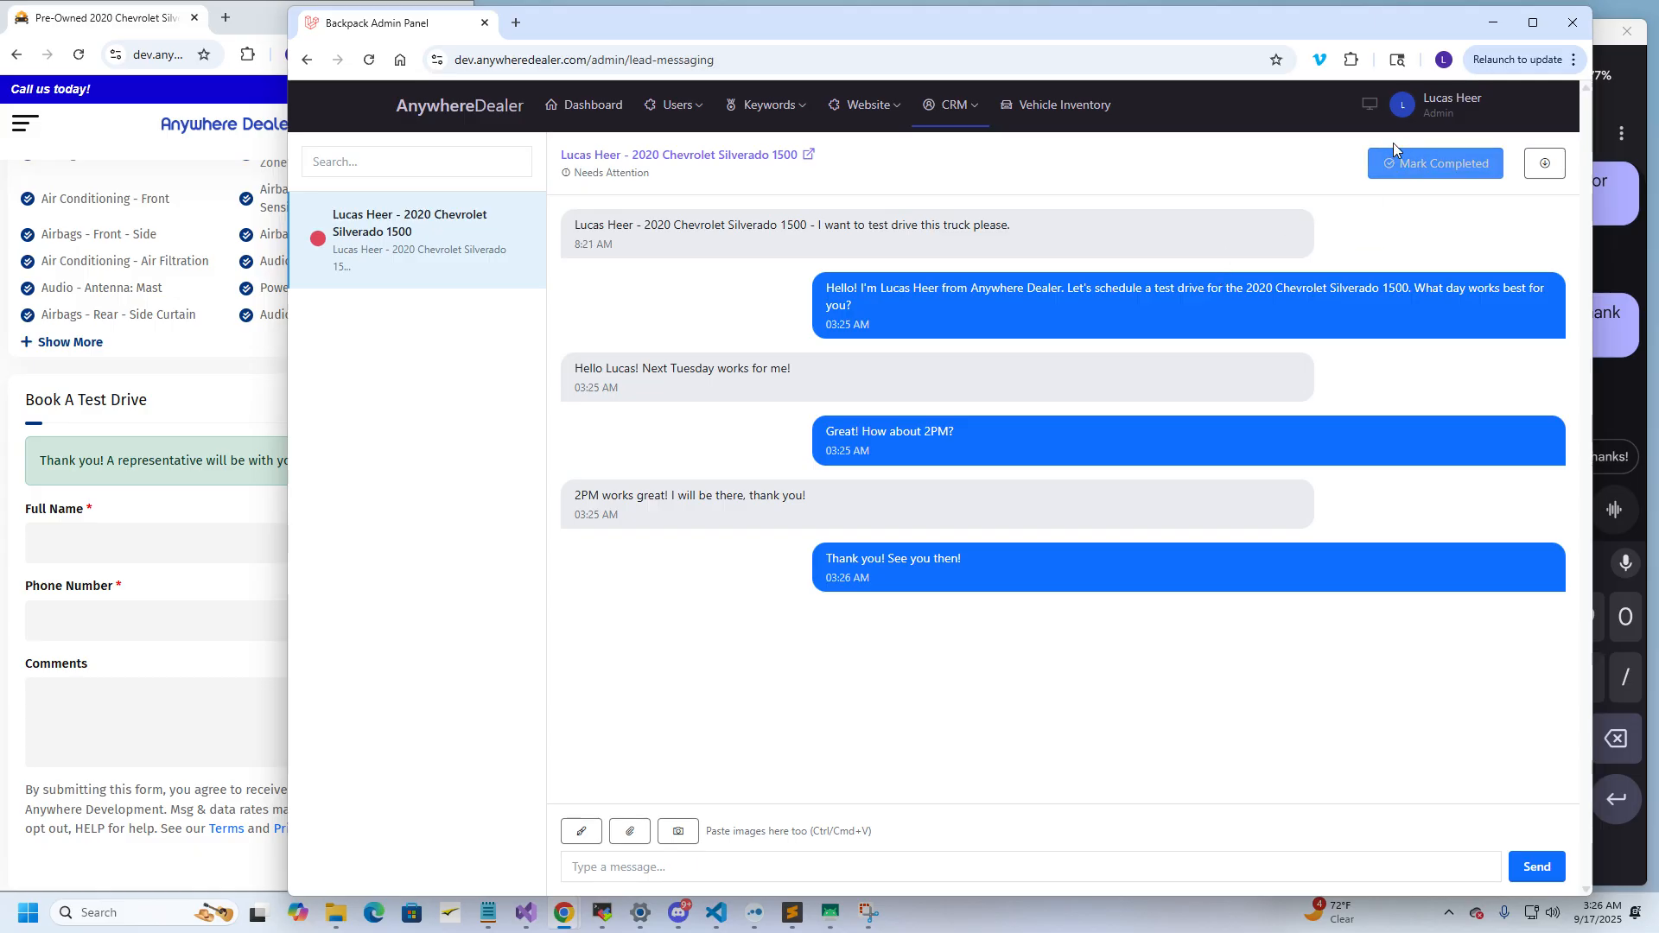
Mark the Silverado conversation completed and confirm, then bring the phone thread forward
left_click(1424, 164)
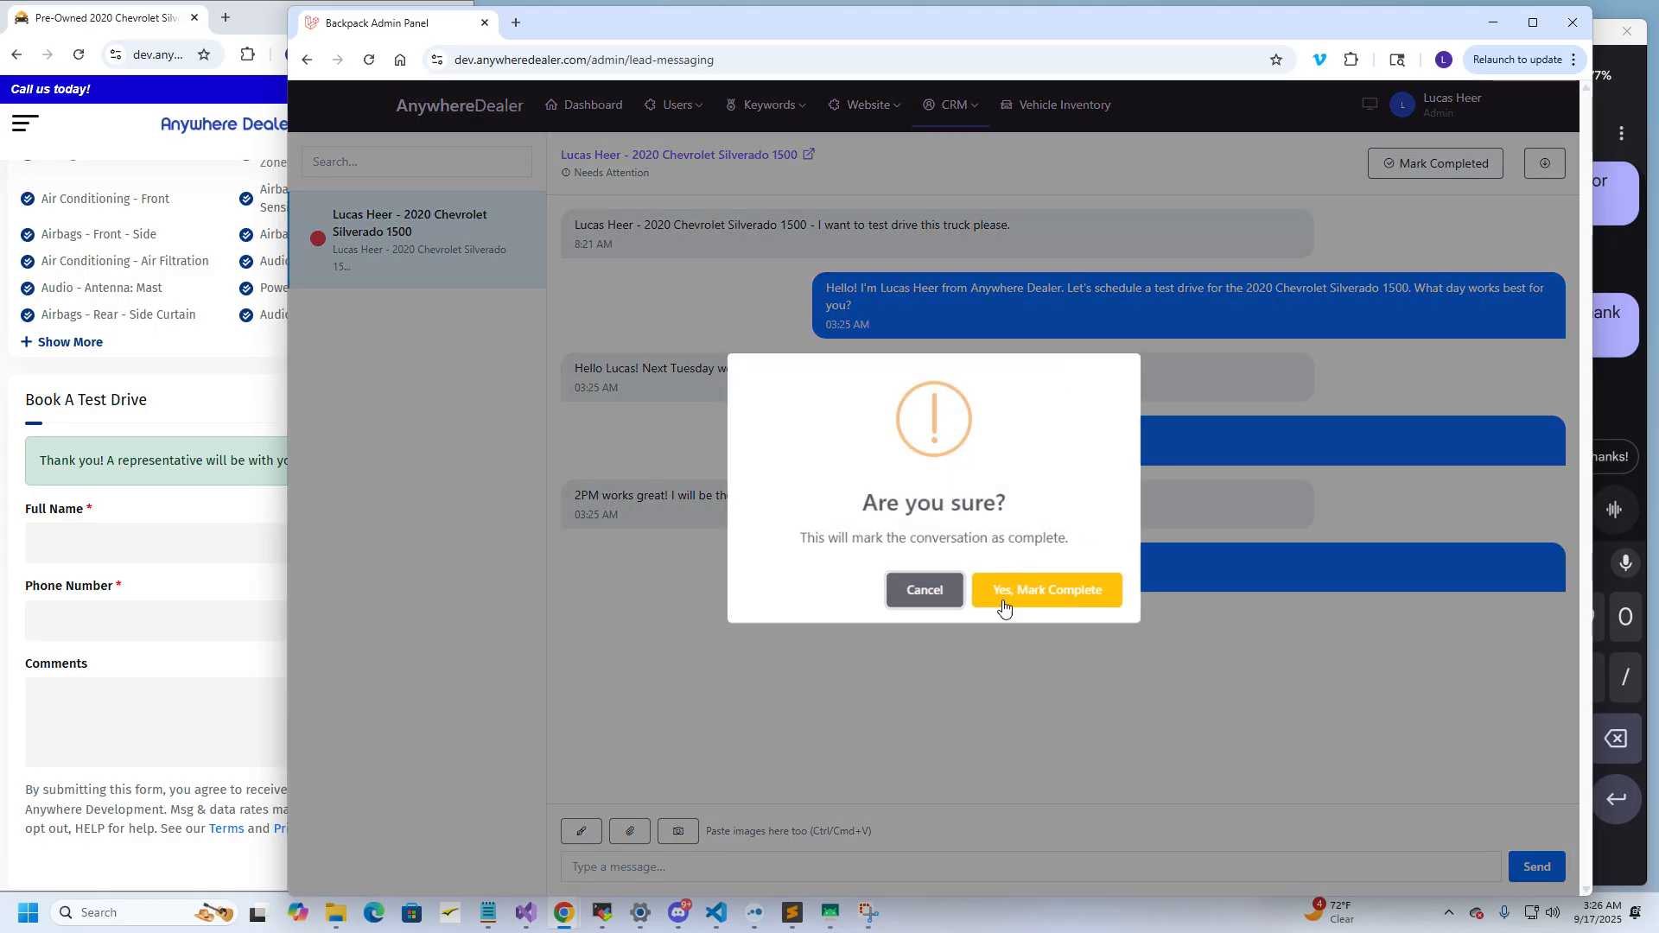
left_click(1050, 596)
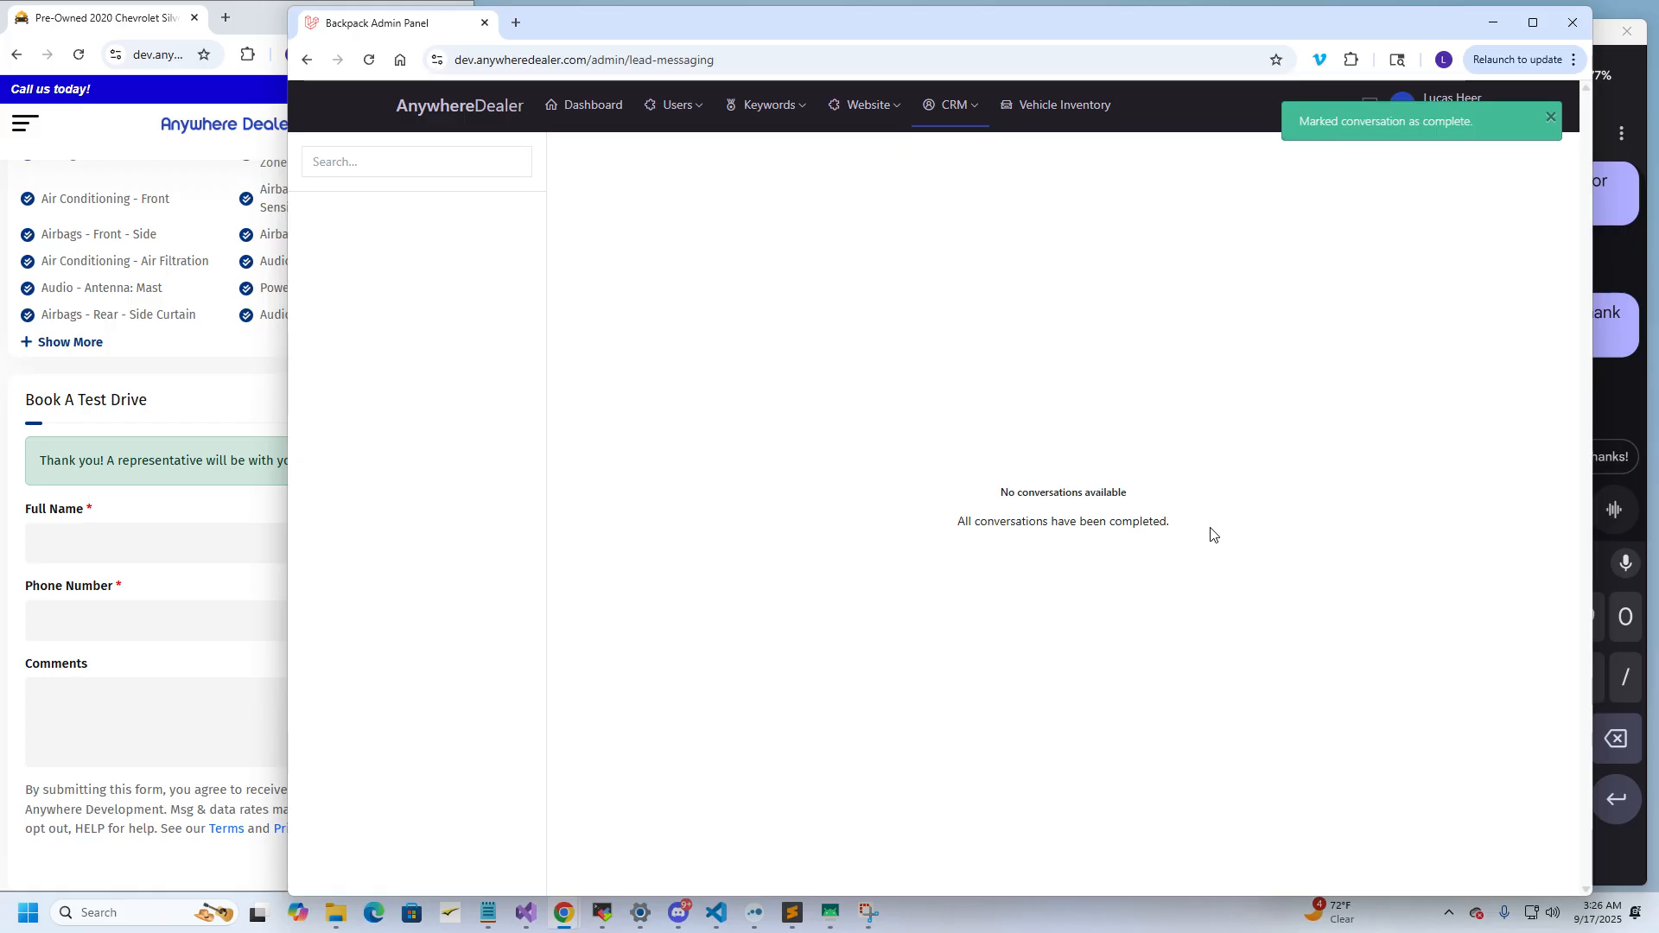
left_click(1614, 246)
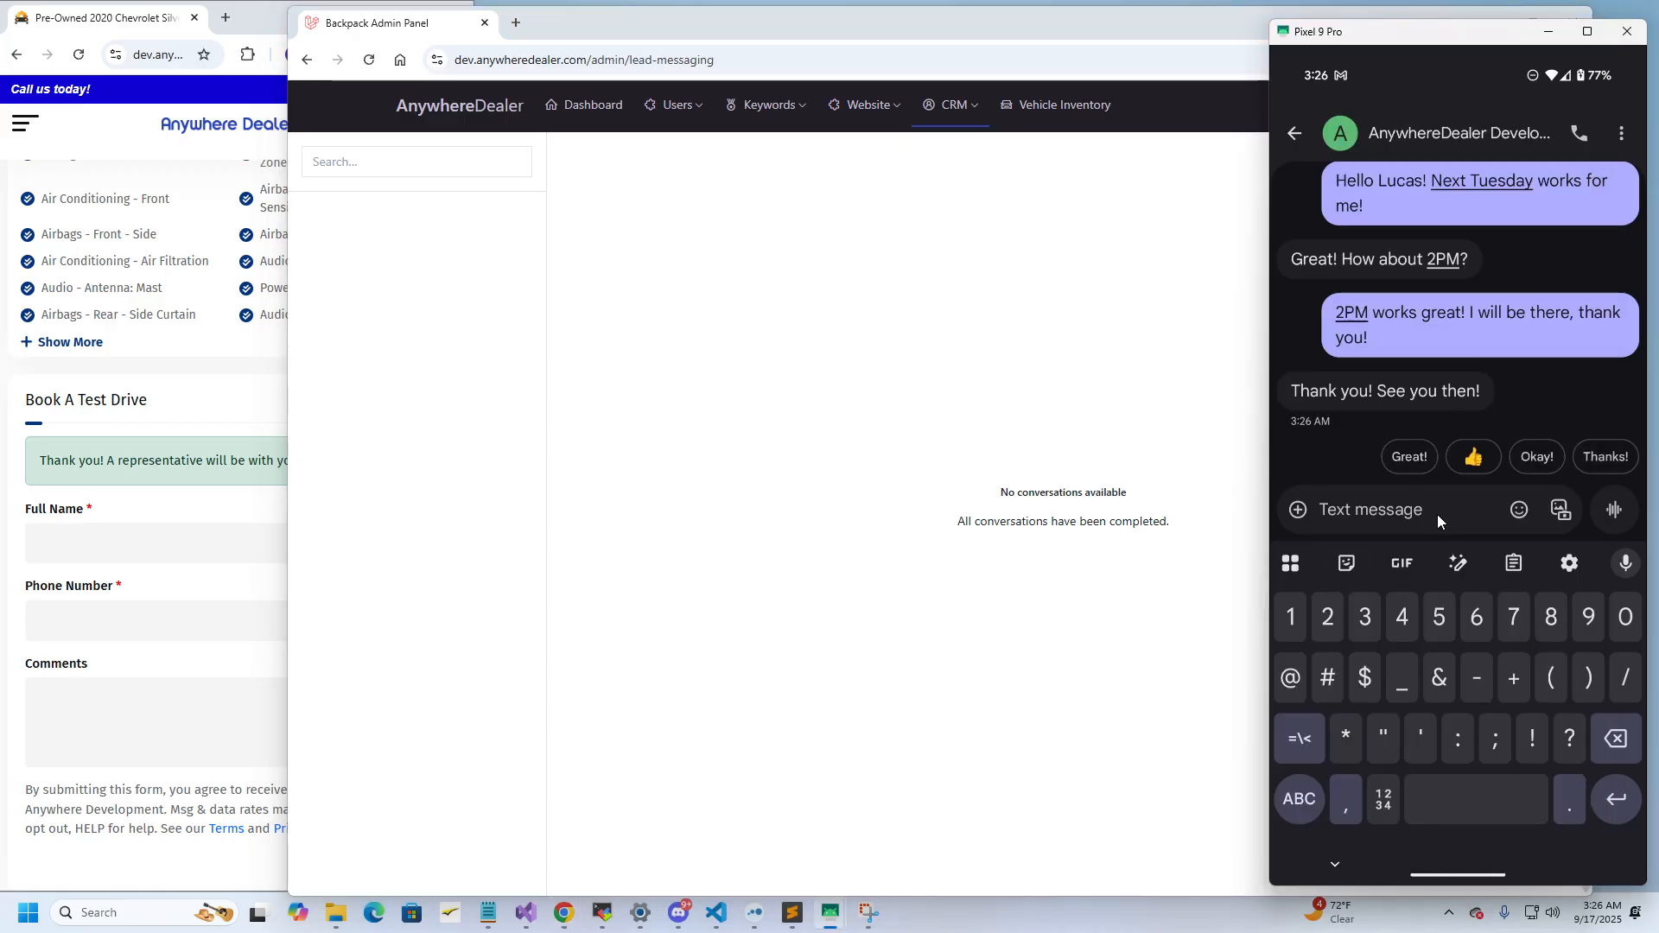